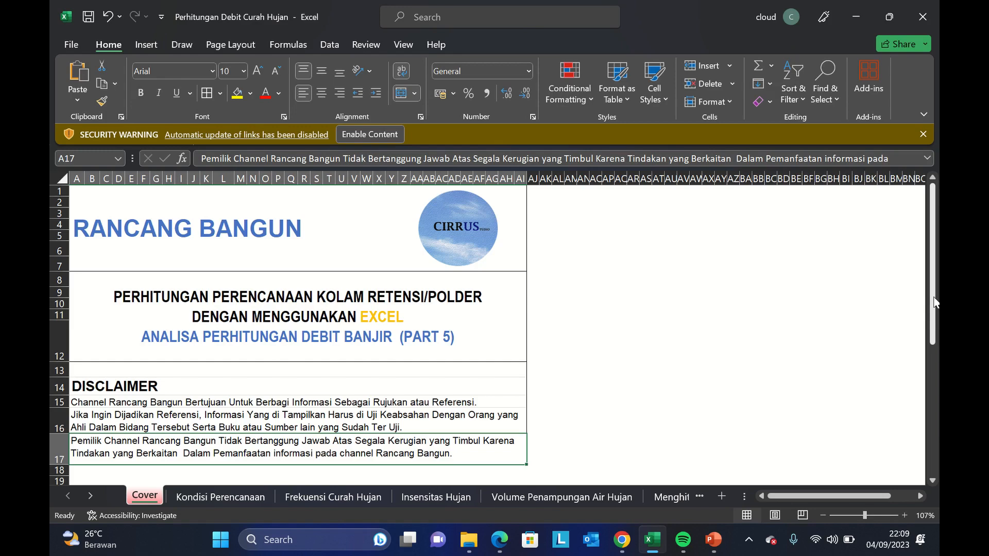
Review the disclaimer statements in rows 15 to 17 of the Cover sheet.
{"action": "key", "text": "Down"}
{"action": "key", "text": "Down"}
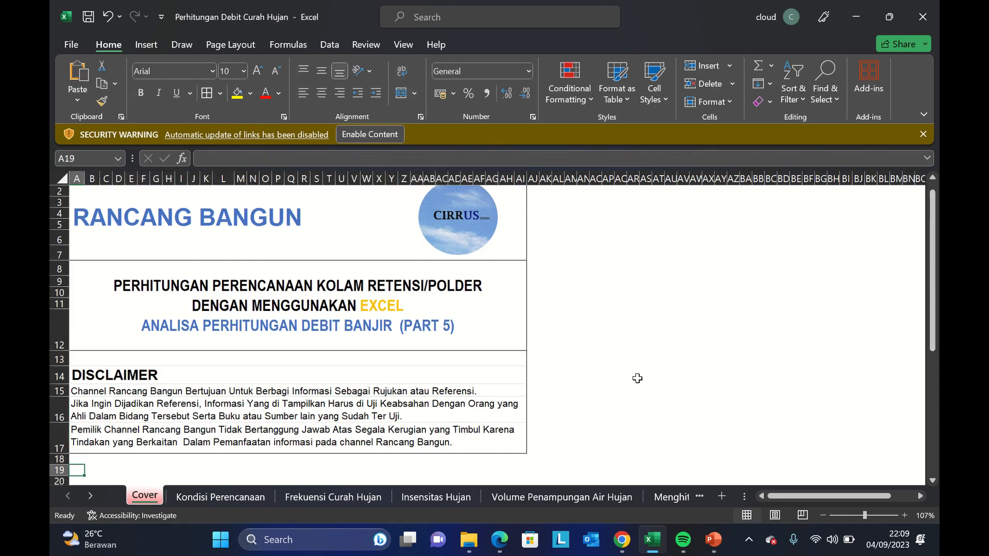
{"action": "left_click", "coordinate": [79, 395]}
{"action": "left_click_drag", "start_coordinate": [79, 395], "coordinate": [84, 395]}
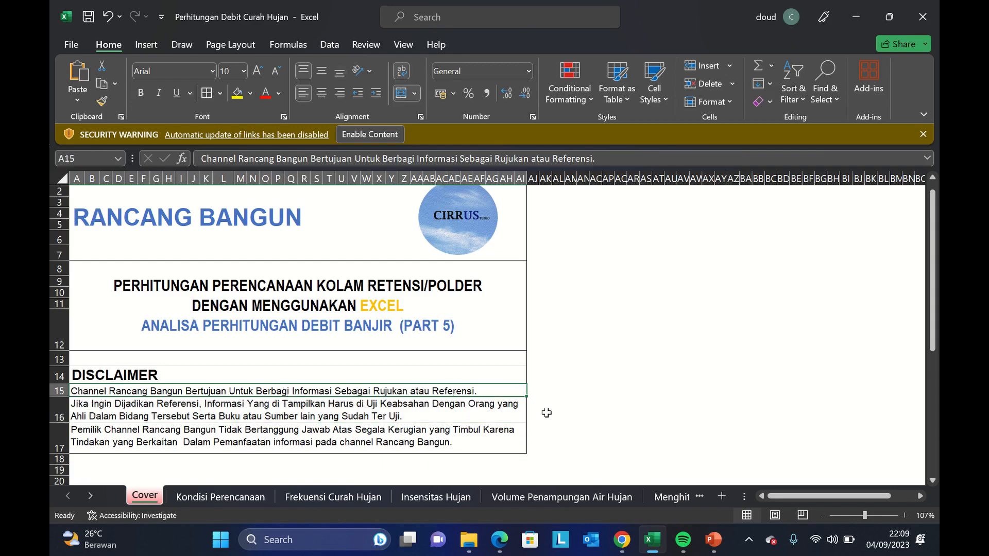
{"action": "left_click", "coordinate": [405, 410]}
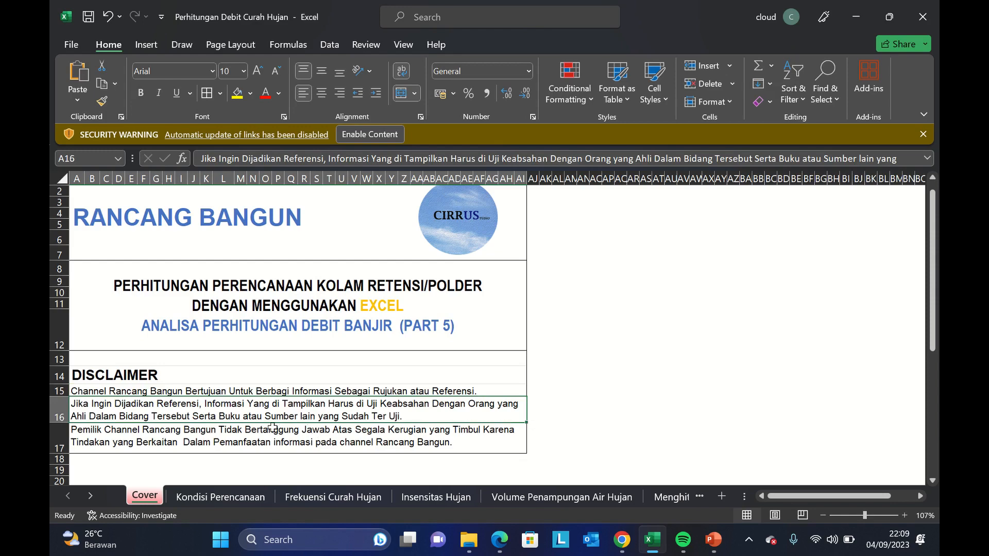
Open the Perencanaan Kolam Retensi sheet and review its list of analyses needed for the retention pond, starting with Curah hujan Rencana.
{"action": "left_click", "coordinate": [90, 494]}
{"action": "left_click", "coordinate": [89, 494]}
{"action": "left_click", "coordinate": [90, 494]}
{"action": "left_click", "coordinate": [90, 494]}
{"action": "left_click", "coordinate": [90, 494]}
{"action": "left_click", "coordinate": [89, 494]}
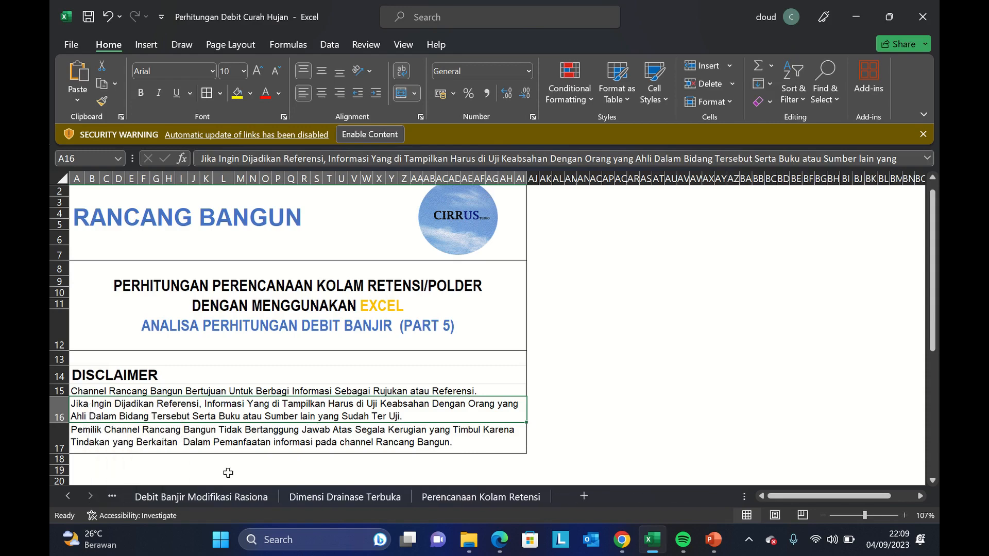
{"action": "left_click", "coordinate": [443, 498]}
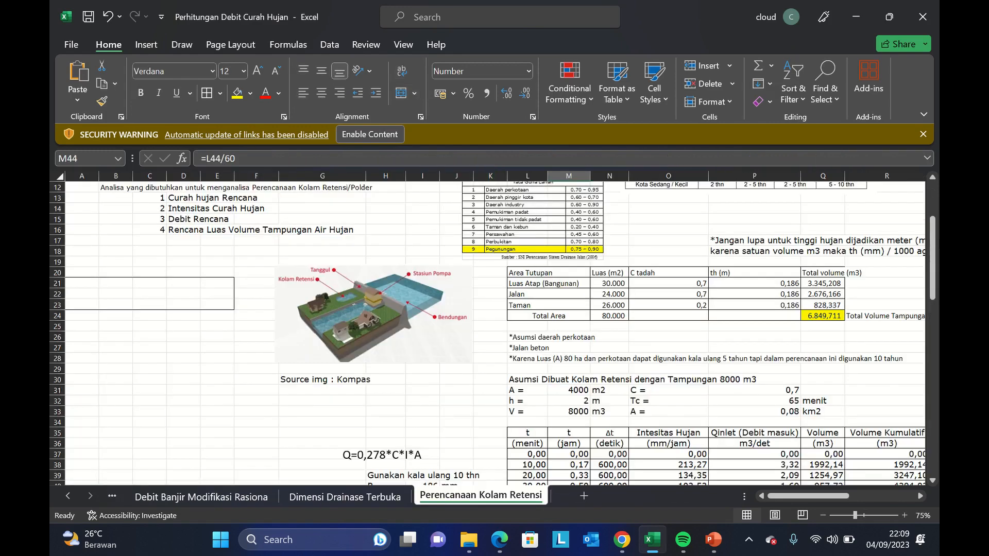
{"action": "left_click", "coordinate": [932, 197]}
{"action": "scroll", "coordinate": [932, 196], "scroll_direction": "up", "scroll_amount": 1}
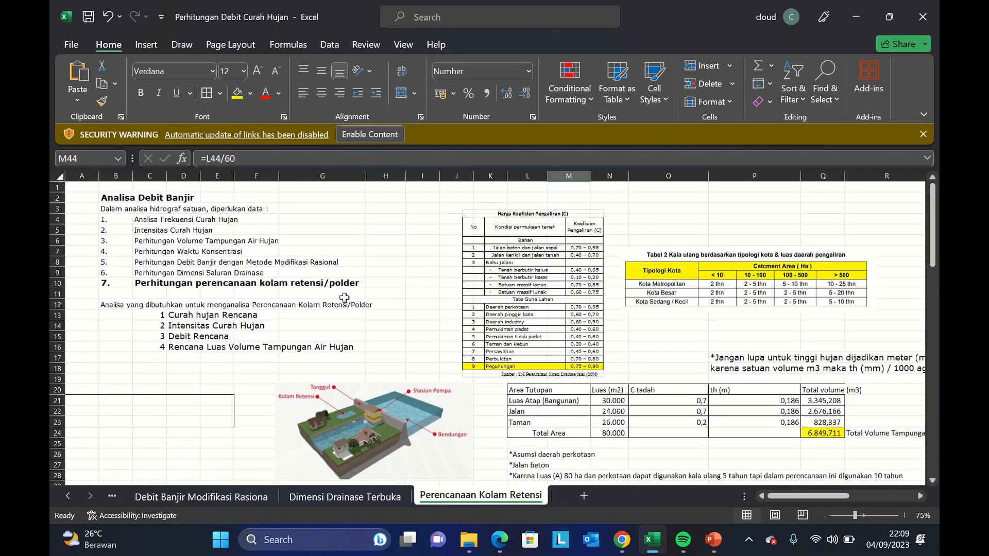
{"action": "scroll", "coordinate": [167, 329], "scroll_direction": "up", "scroll_amount": 2, "text": "ctrl"}
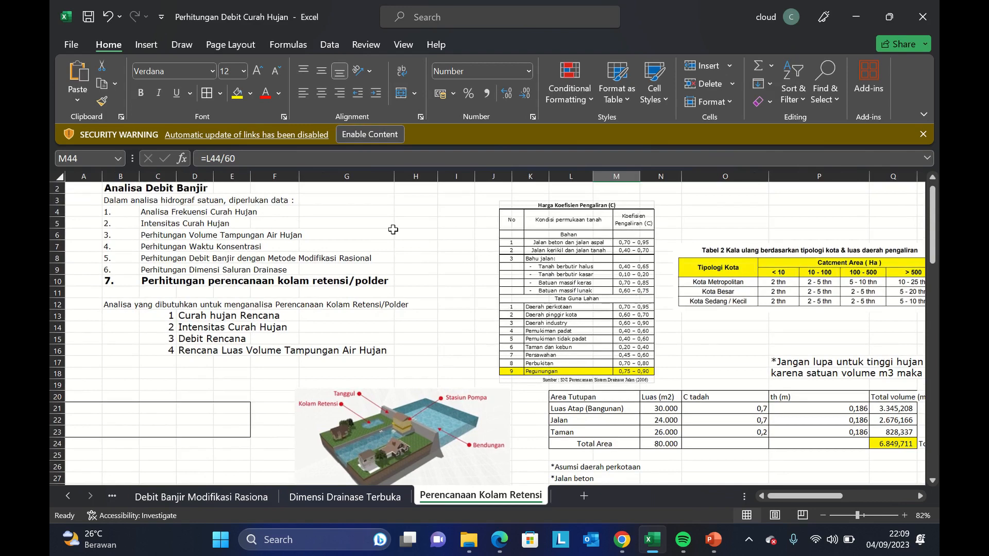
{"action": "left_click", "coordinate": [185, 312]}
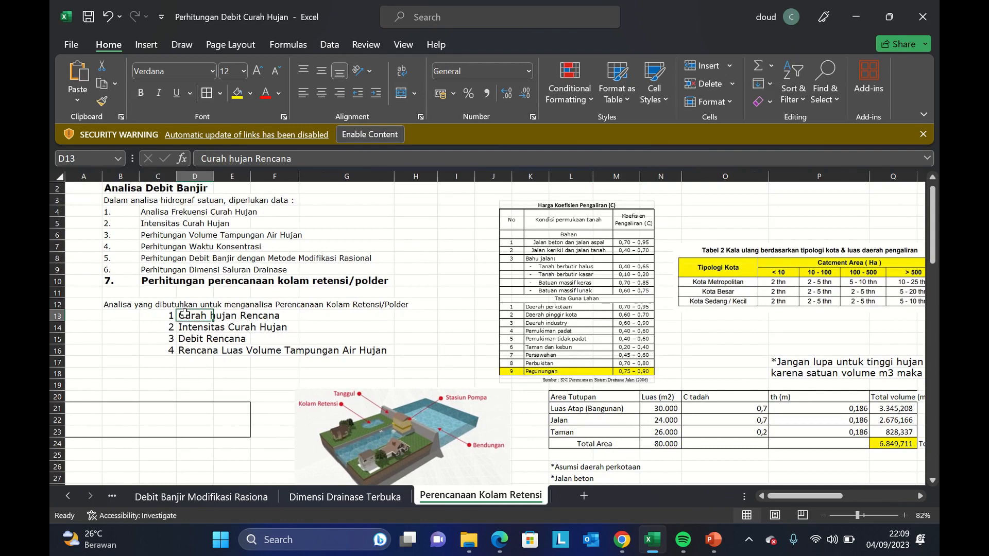
Open the Frekuensi Curah Hujan sheet to examine the design rainfall table.
{"action": "left_click", "coordinate": [68, 496]}
{"action": "left_click", "coordinate": [67, 496]}
{"action": "left_click", "coordinate": [67, 496]}
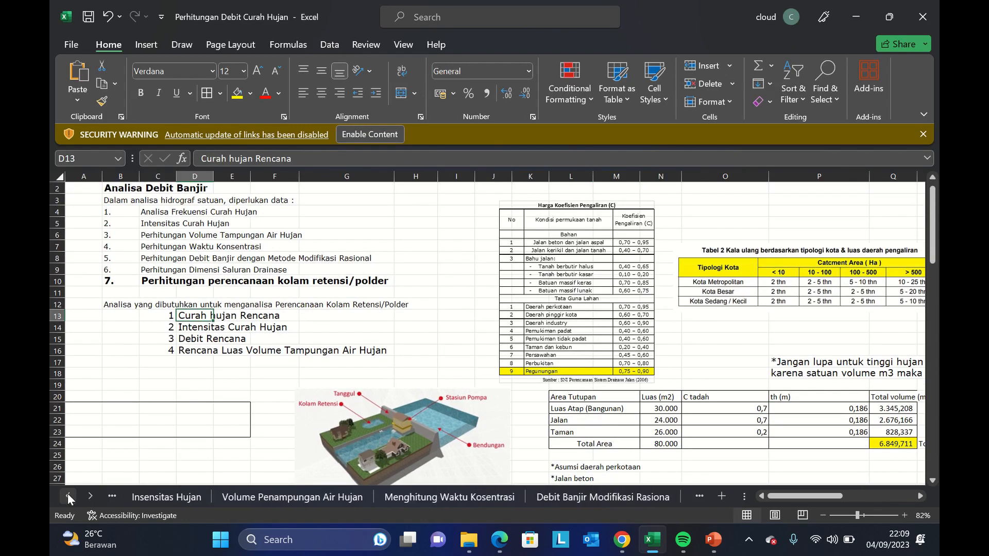
{"action": "left_click", "coordinate": [68, 496]}
{"action": "left_click", "coordinate": [68, 496]}
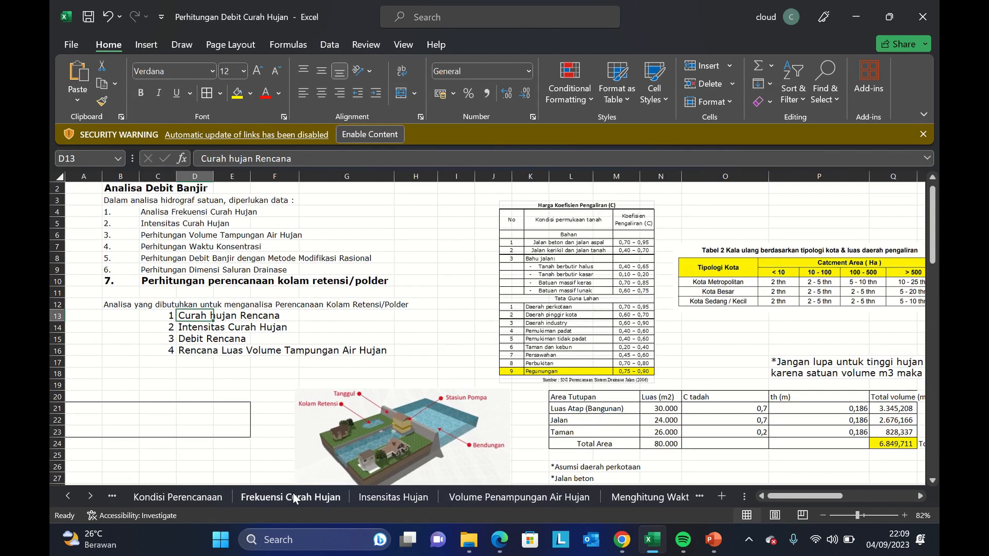
{"action": "left_click", "coordinate": [294, 497]}
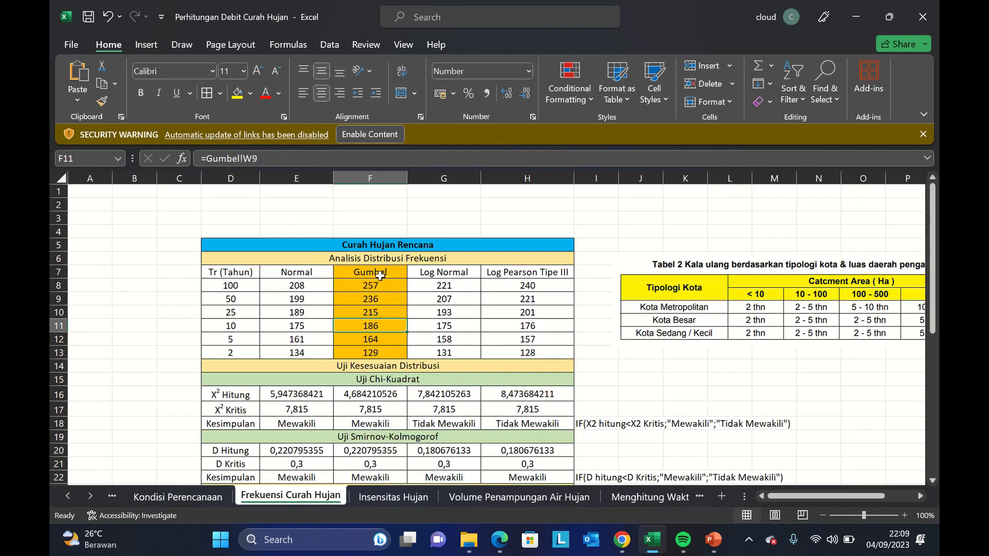
Go back to the Perencanaan Kolam Retensi sheet.
{"action": "left_click", "coordinate": [90, 496]}
{"action": "left_click", "coordinate": [90, 496]}
{"action": "left_click", "coordinate": [89, 496]}
{"action": "left_click", "coordinate": [90, 496]}
{"action": "left_click", "coordinate": [90, 496]}
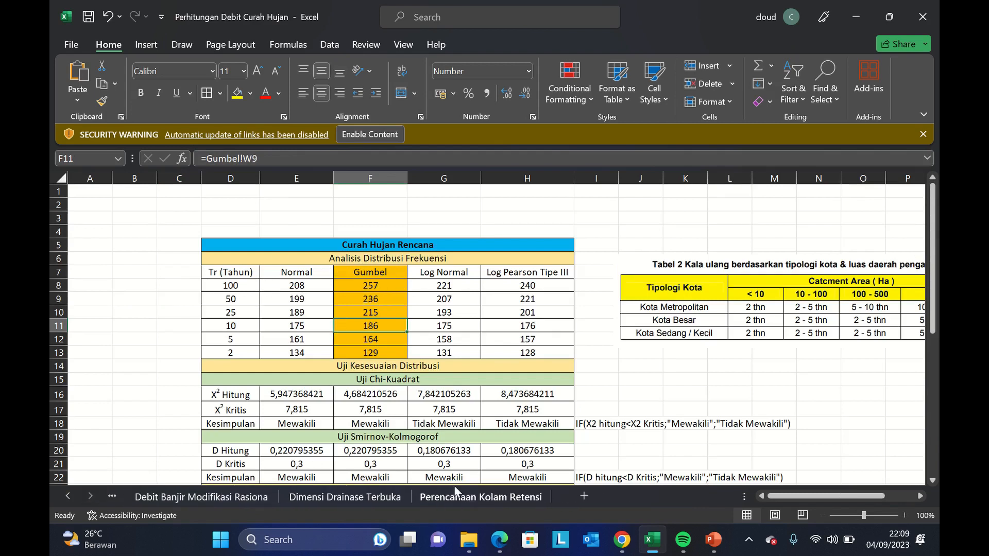
{"action": "left_click", "coordinate": [454, 495]}
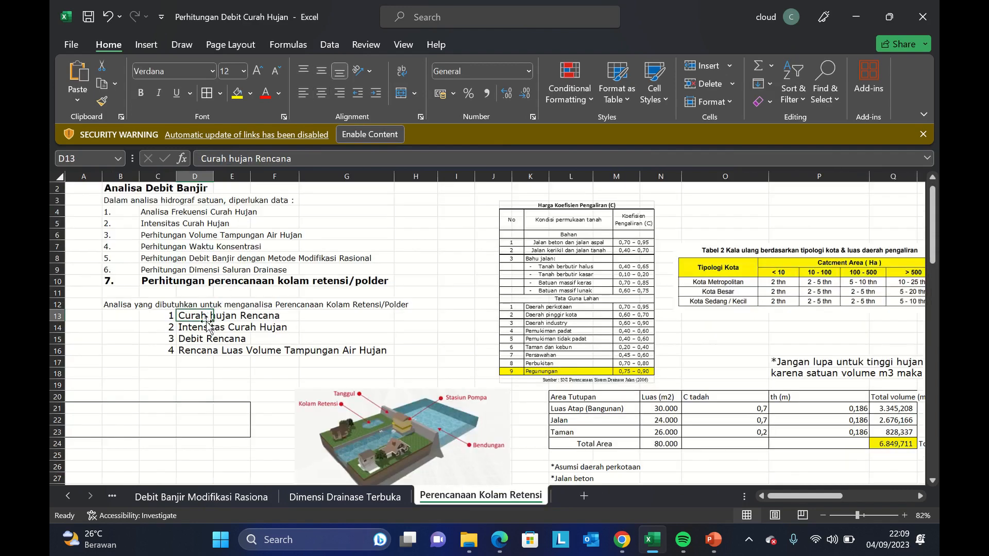
Enter the symbols R, I and Q in G13:G15 beside Curah hujan Rencana, Intensitas Curah Hujan and Debit Rencana.
{"action": "left_click", "coordinate": [336, 311]}
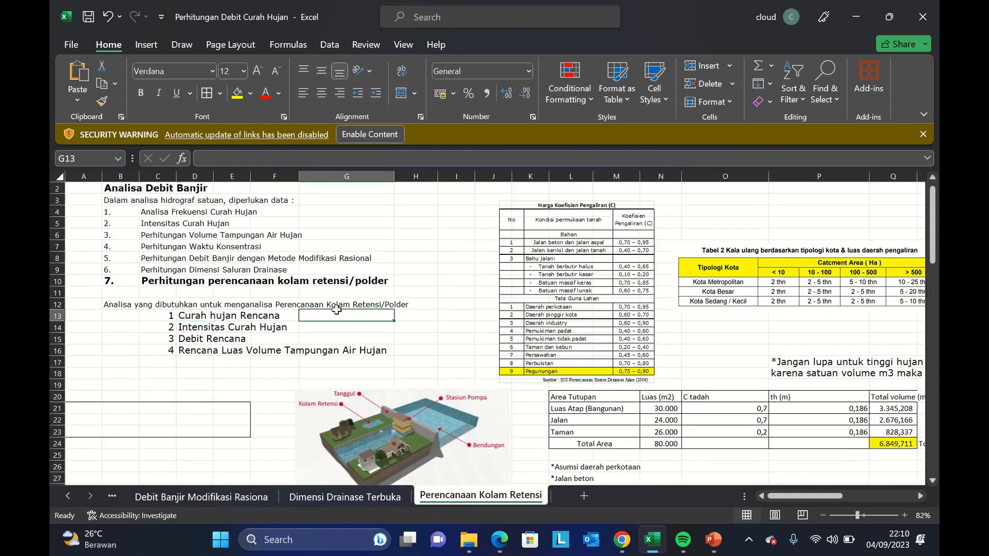
{"action": "type", "text": "R"}
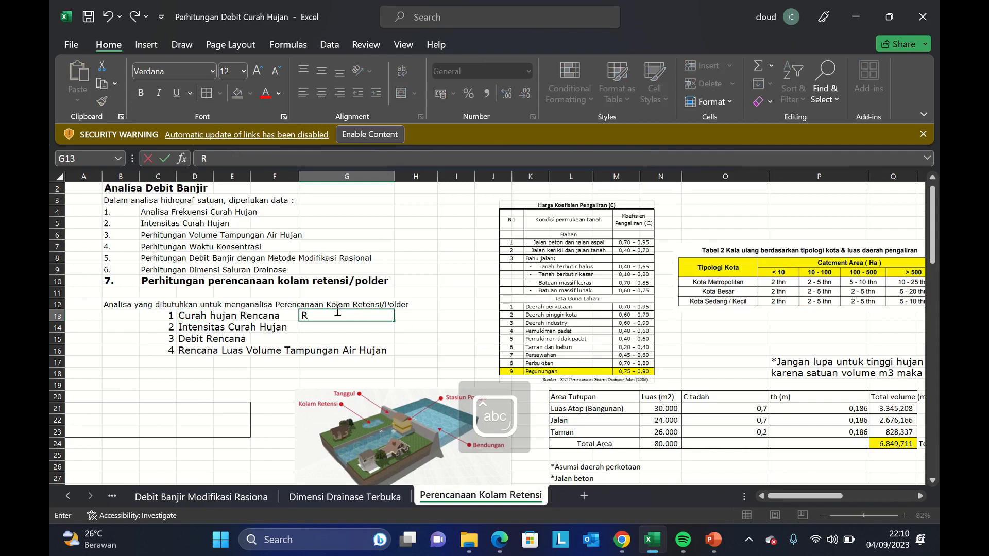
{"action": "key", "text": "Return"}
{"action": "type", "text": "I"}
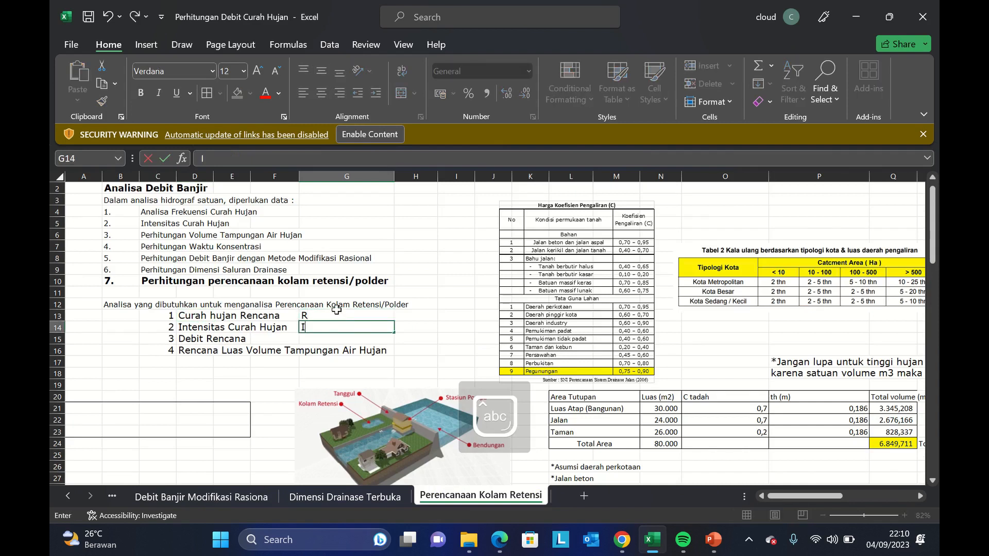
{"action": "key", "text": "Return"}
{"action": "type", "text": "Q"}
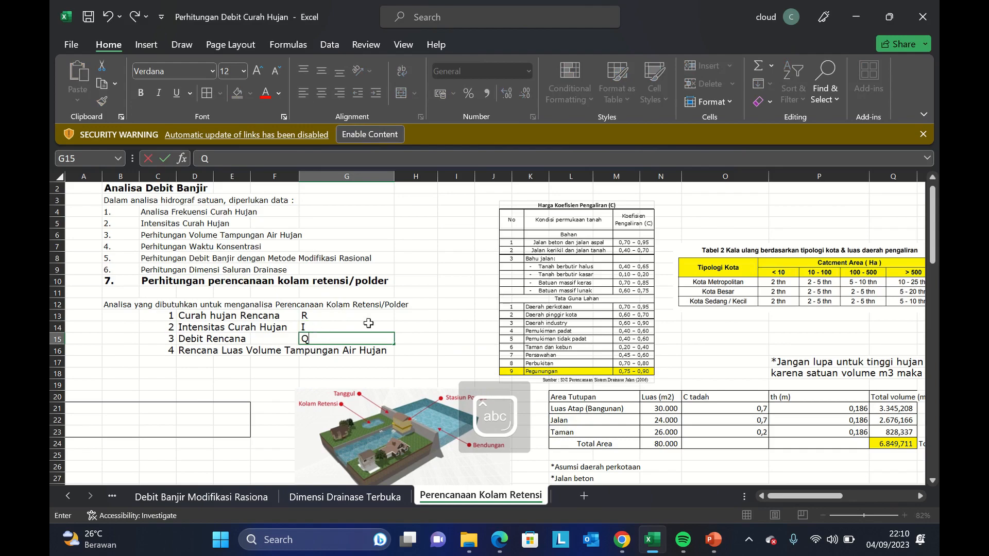
Examine the C*I*A terms of the discharge formula and the Rencana Luas Volume Tampungan Air Hujan item in the analysis list.
{"action": "left_click_drag", "start_coordinate": [933, 260], "coordinate": [931, 301]}
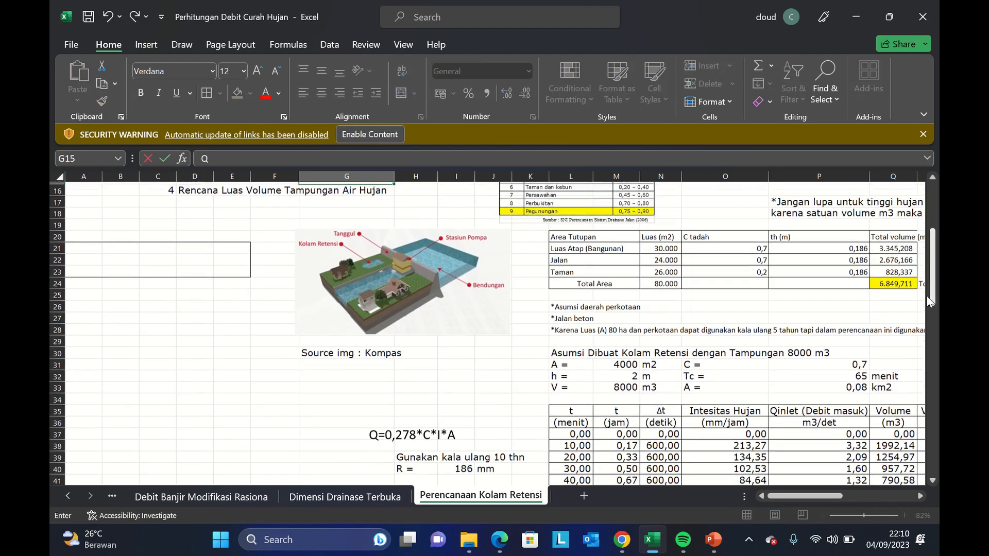
{"action": "left_click", "coordinate": [426, 435]}
{"action": "left_click_drag", "start_coordinate": [425, 435], "coordinate": [456, 435]}
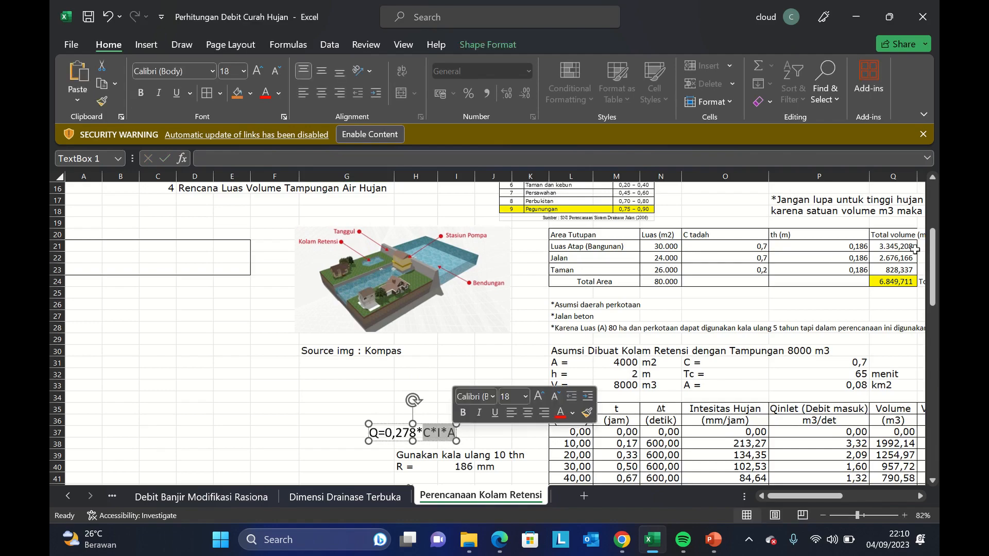
{"action": "mouse_move", "coordinate": [931, 283]}
{"action": "left_mouse_down"}
{"action": "mouse_move", "coordinate": [931, 260]}
{"action": "mouse_move", "coordinate": [931, 274]}
{"action": "left_mouse_up"}
{"action": "left_click", "coordinate": [234, 280]}
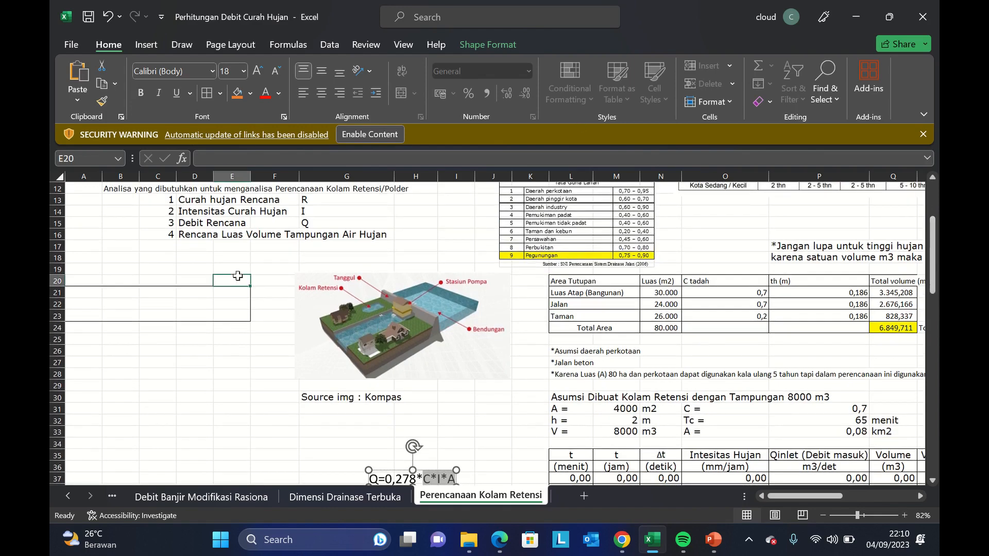
{"action": "left_click", "coordinate": [183, 236]}
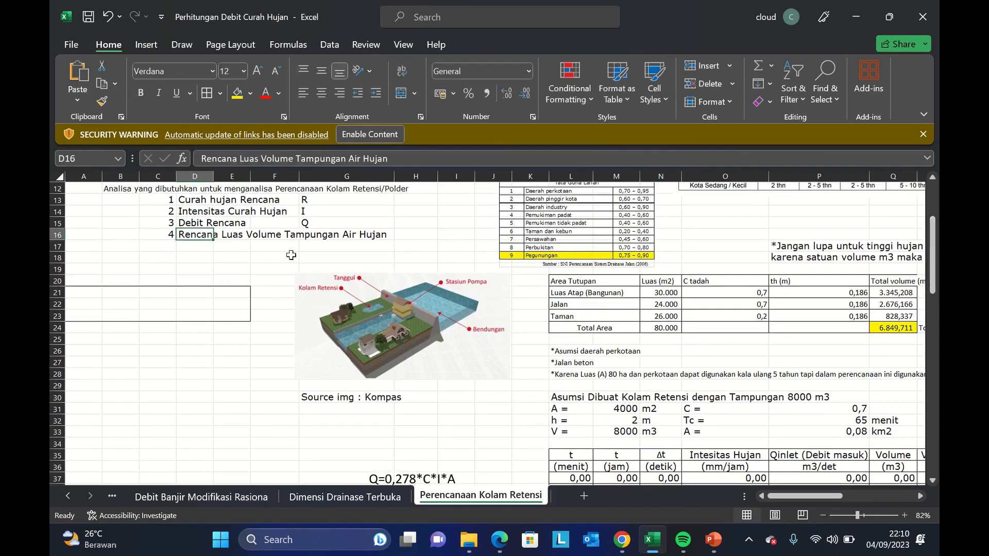
{"action": "left_click_drag", "start_coordinate": [934, 278], "coordinate": [933, 238]}
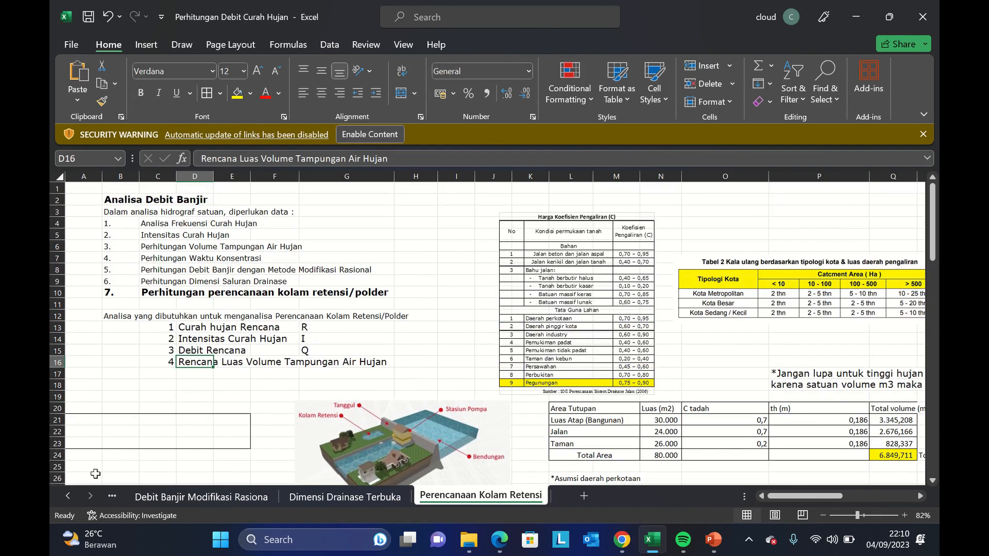
Locate Perhitungan Volume Tampungan Air Hujan in the data list and open the Volume Penampungan Air Hujan sheet.
{"action": "left_click", "coordinate": [68, 497]}
{"action": "left_click", "coordinate": [68, 496]}
{"action": "left_click", "coordinate": [68, 496]}
{"action": "left_click", "coordinate": [68, 496]}
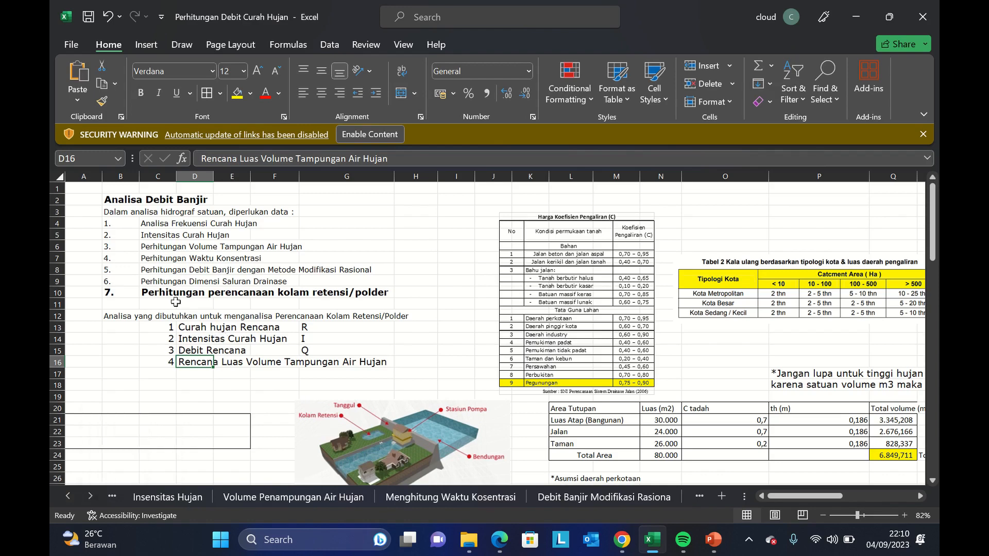
{"action": "left_click", "coordinate": [150, 250]}
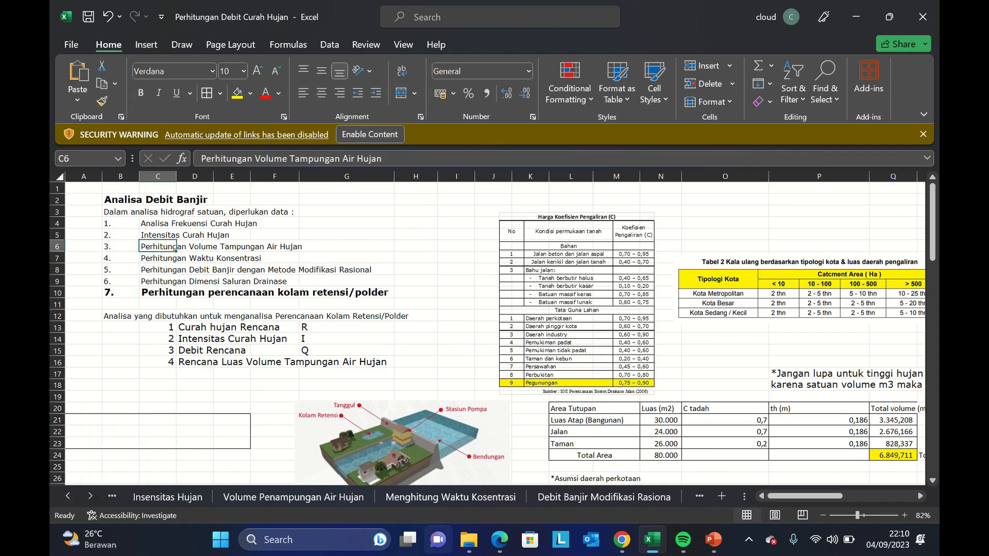
{"action": "left_click", "coordinate": [314, 497]}
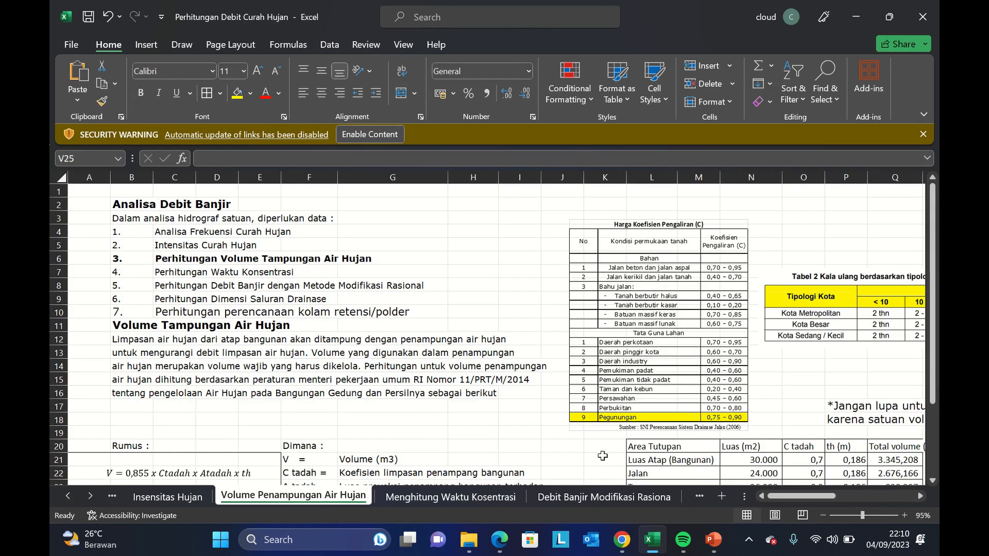
Examine the Area Tutupan table's land areas, rainfall height, total area and total storage volume.
{"action": "left_click_drag", "start_coordinate": [782, 496], "coordinate": [824, 496]}
{"action": "left_click_drag", "start_coordinate": [931, 348], "coordinate": [932, 420]}
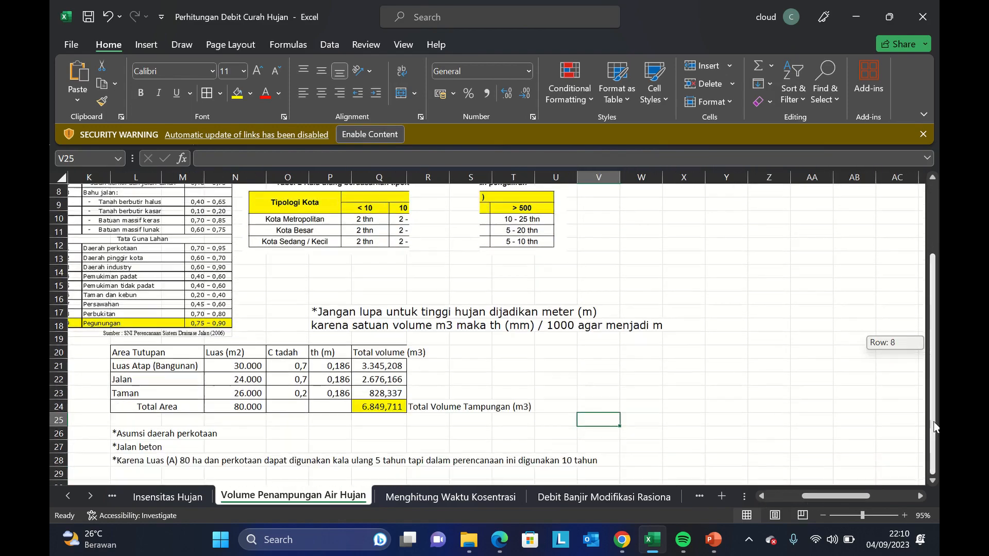
{"action": "left_click_drag", "start_coordinate": [134, 364], "coordinate": [241, 393]}
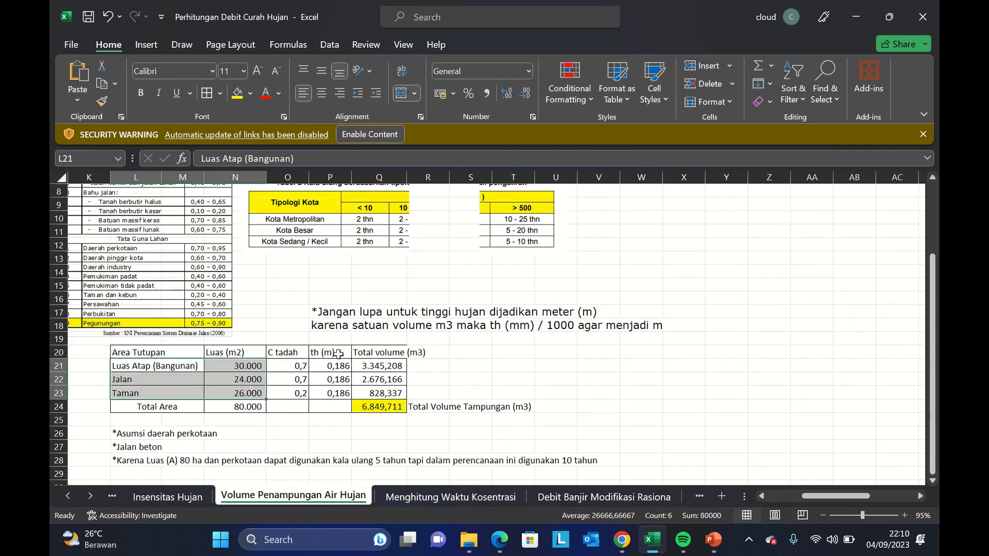
{"action": "left_click", "coordinate": [332, 371]}
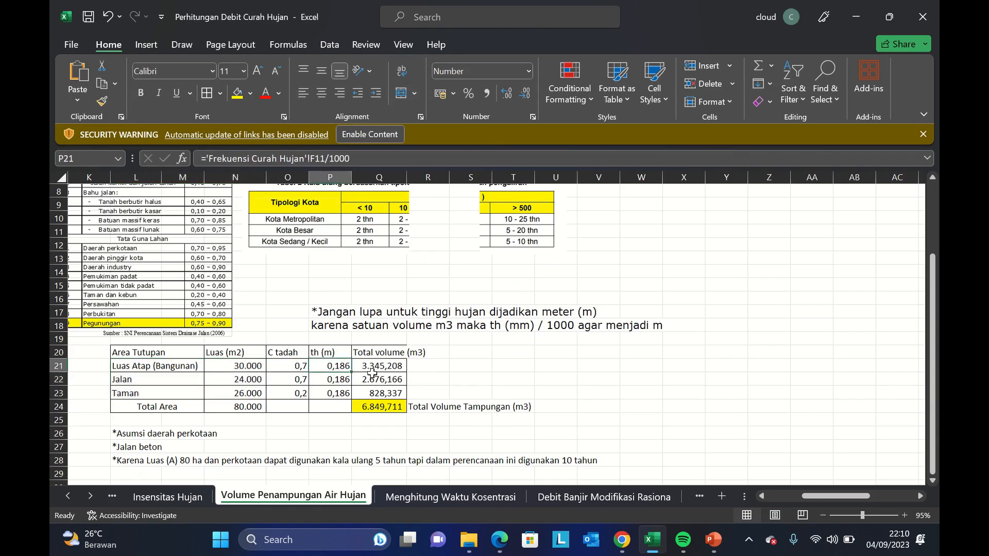
{"action": "left_click", "coordinate": [382, 411]}
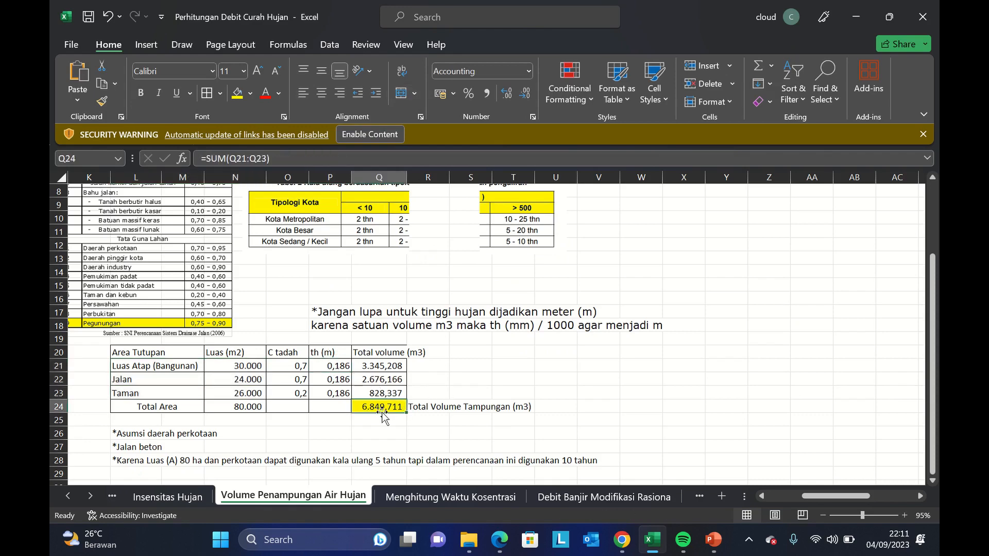
{"action": "left_click", "coordinate": [252, 409]}
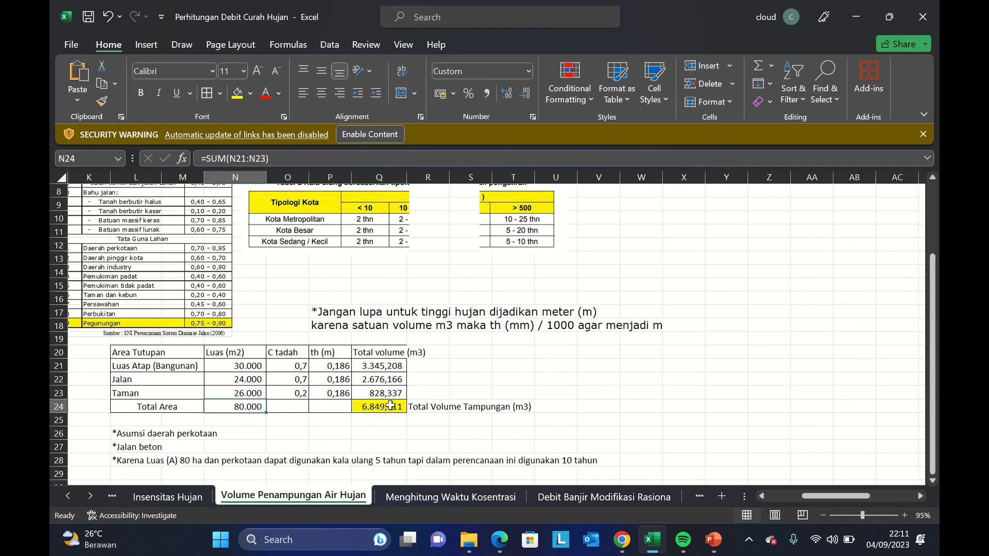
{"action": "left_click", "coordinate": [390, 407]}
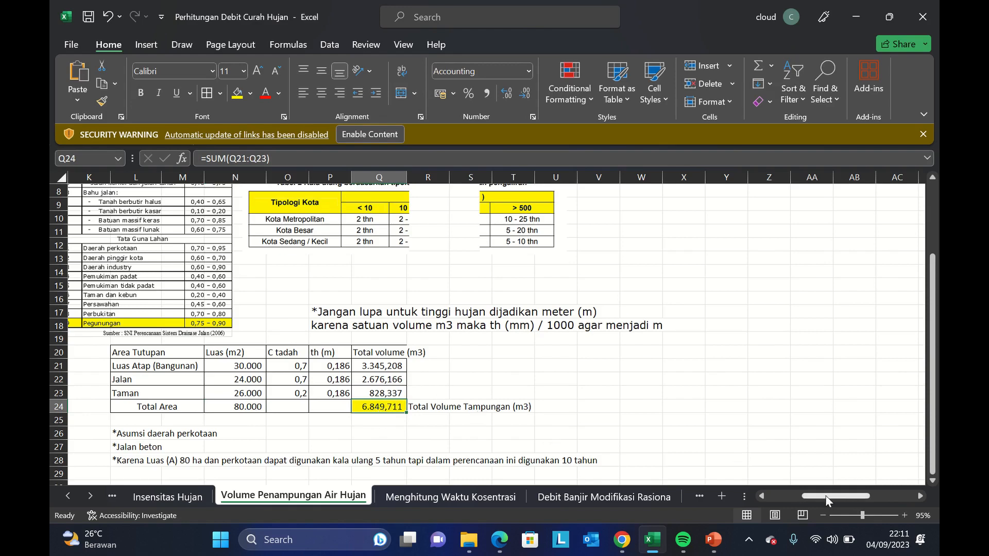
Inspect the formula behind the th (m) value for Luas Atap (Bangunan) in P21, leaving it unedited.
{"action": "left_click_drag", "start_coordinate": [826, 497], "coordinate": [815, 499]}
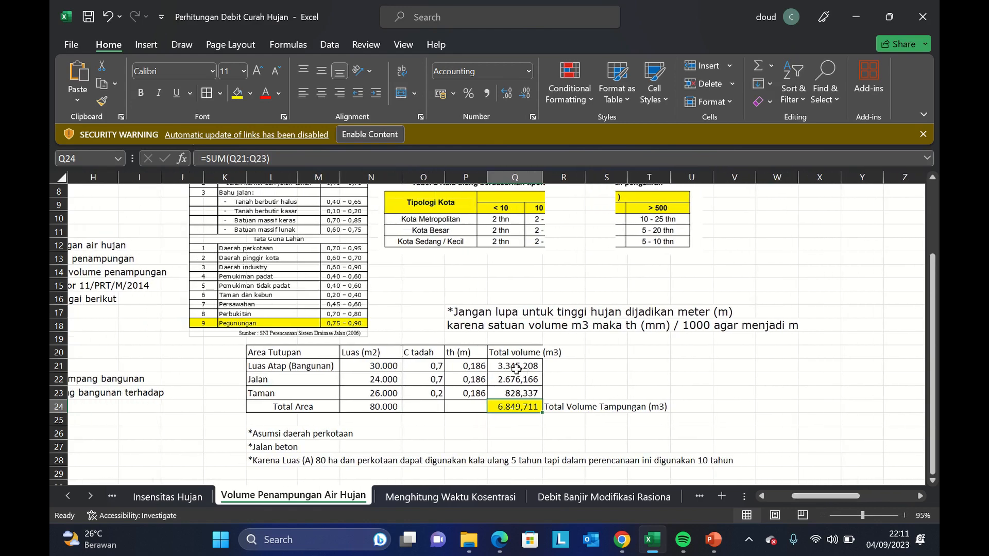
{"action": "left_click", "coordinate": [465, 365]}
{"action": "left_click", "coordinate": [387, 157]}
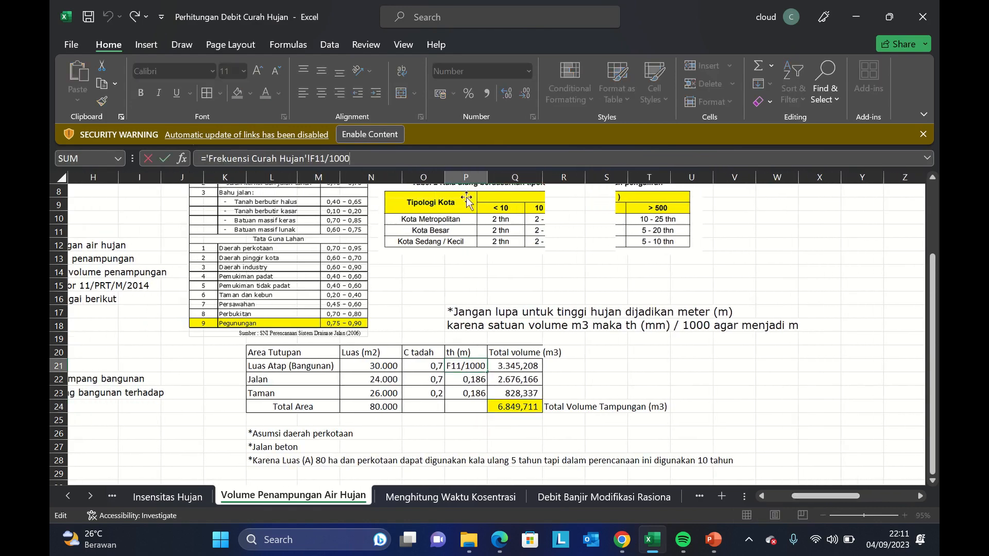
{"action": "key", "text": "Escape"}
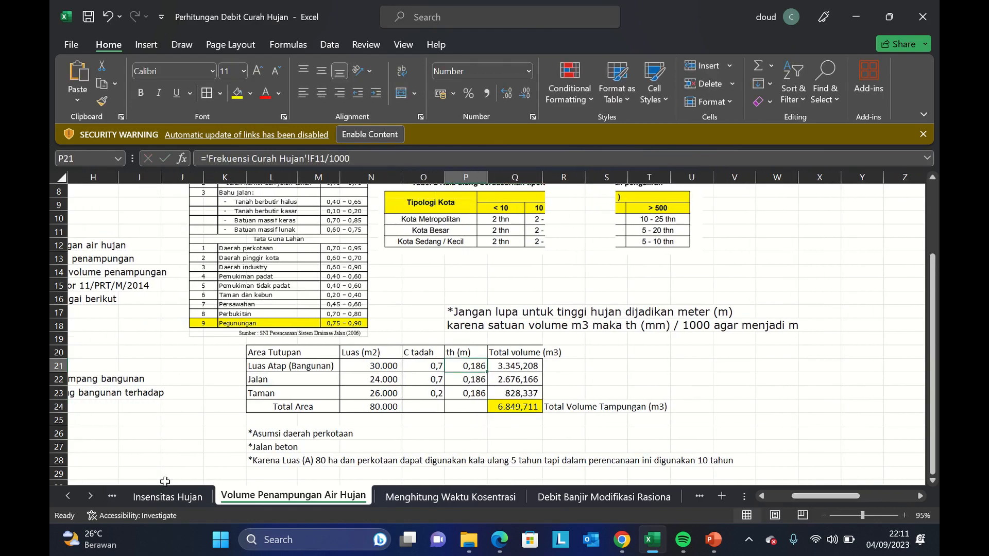
Open the Perencanaan Kolam Retensi sheet and locate the Asumsi Dibuat Kolam Retensi parameters below the Area Tutupan table.
{"action": "left_click", "coordinate": [90, 497]}
{"action": "left_click", "coordinate": [91, 496]}
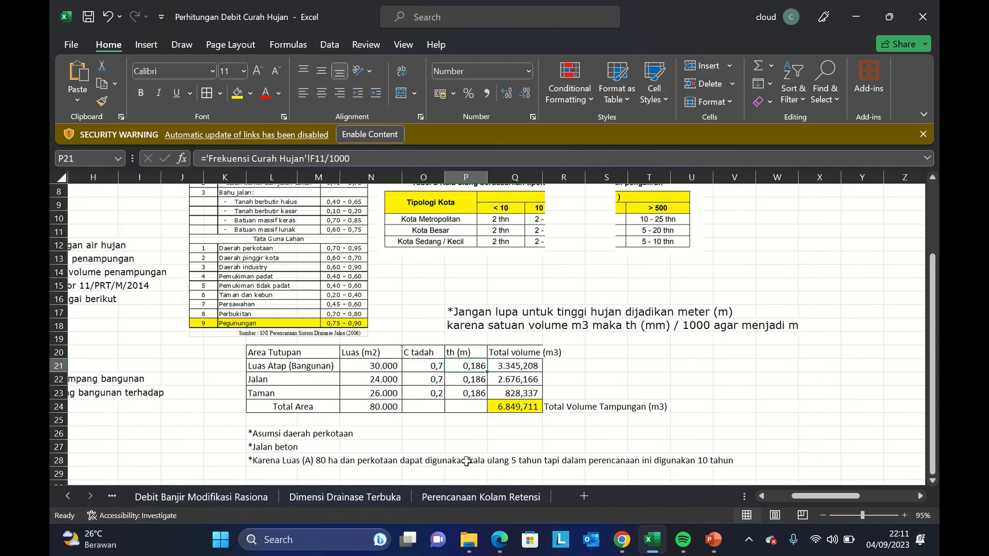
{"action": "left_click", "coordinate": [479, 498]}
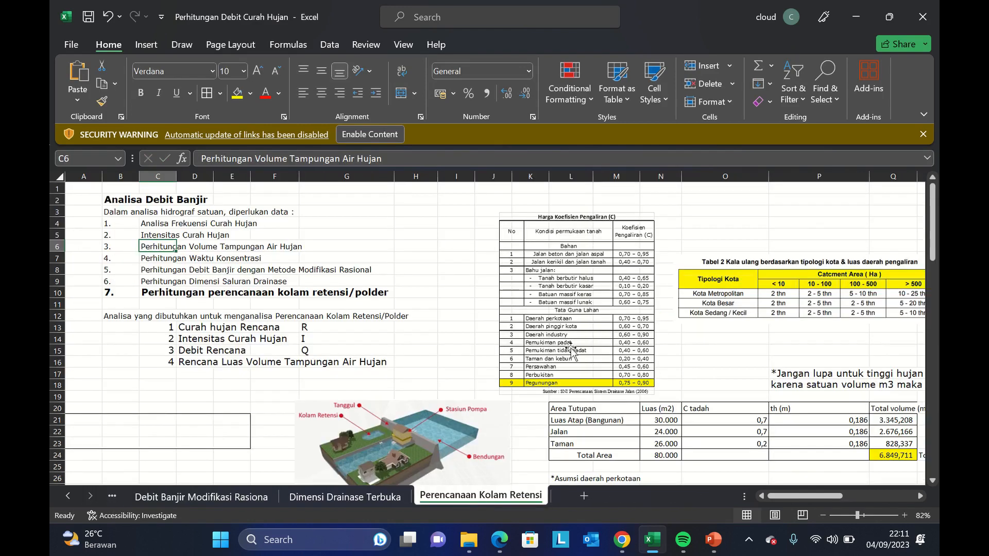
{"action": "scroll", "coordinate": [808, 429], "scroll_direction": "up", "scroll_amount": 3}
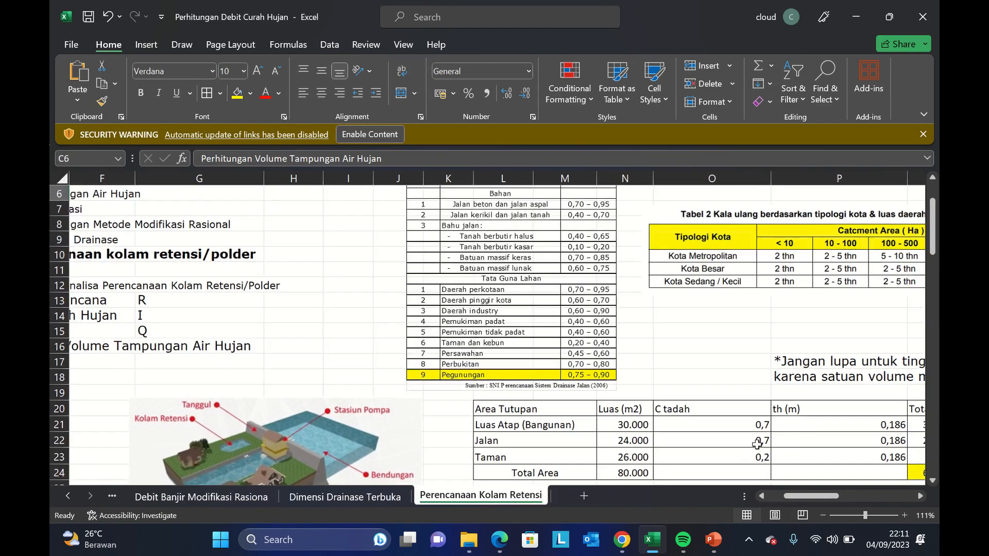
{"action": "mouse_move", "coordinate": [807, 494]}
{"action": "left_mouse_down"}
{"action": "mouse_move", "coordinate": [829, 499]}
{"action": "mouse_move", "coordinate": [821, 502]}
{"action": "left_mouse_up"}
{"action": "left_click_drag", "start_coordinate": [937, 255], "coordinate": [936, 293]}
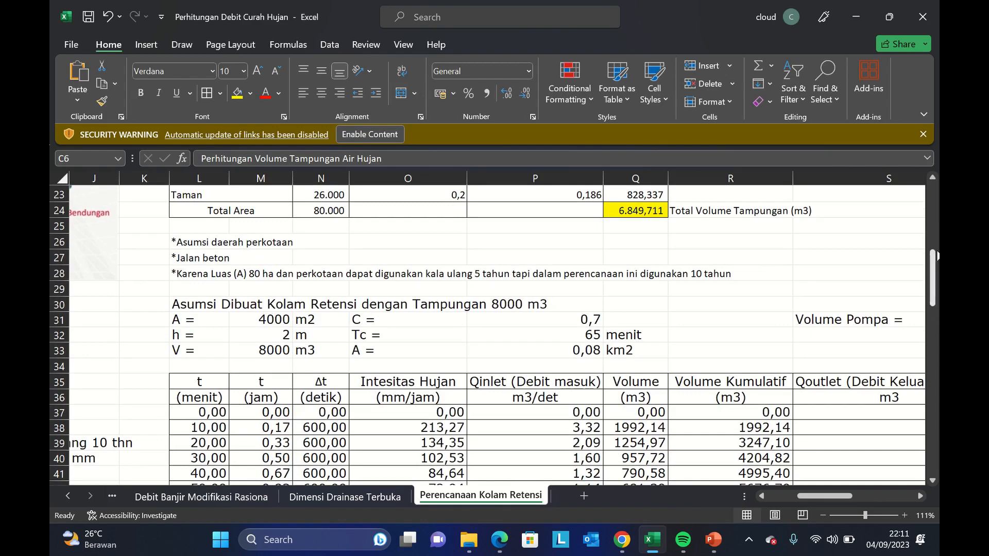
{"action": "scroll", "coordinate": [704, 282], "scroll_direction": "up", "scroll_amount": 2}
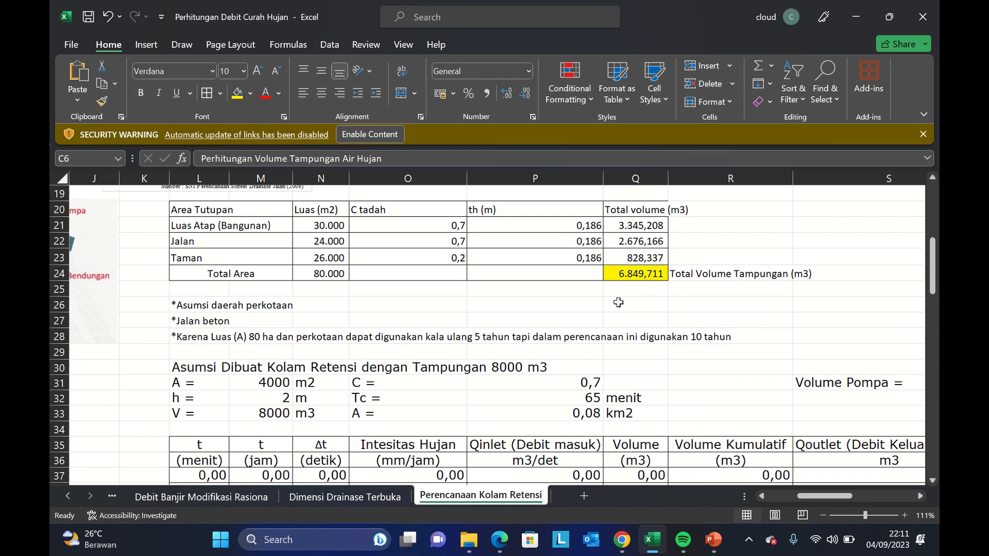
Review the pond's A and h assumptions and inspect the formula behind V in M33, leaving it unedited.
{"action": "left_click", "coordinate": [181, 371]}
{"action": "left_click", "coordinate": [185, 383]}
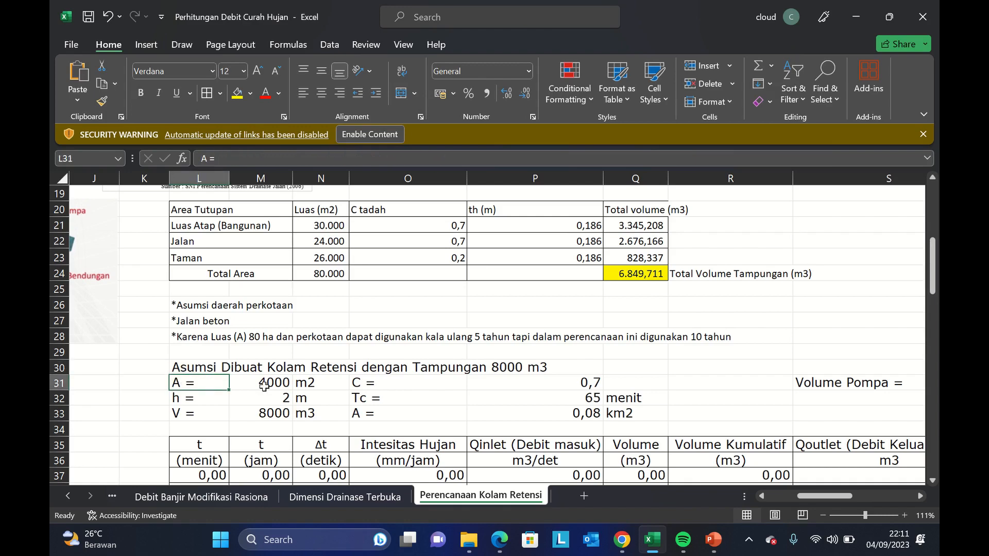
{"action": "left_click", "coordinate": [198, 397]}
{"action": "left_click_drag", "start_coordinate": [247, 398], "coordinate": [328, 397]}
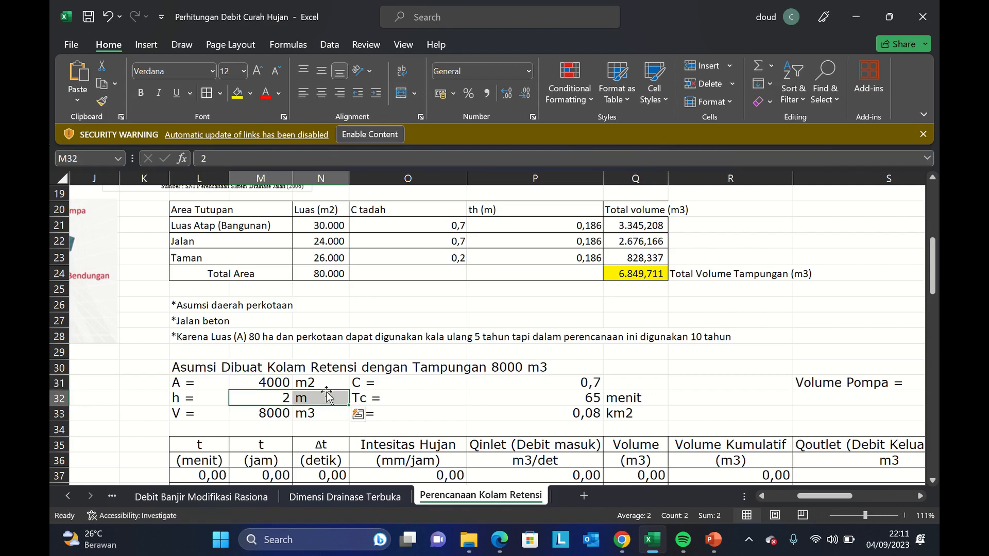
{"action": "left_click", "coordinate": [214, 403]}
{"action": "left_click", "coordinate": [267, 413]}
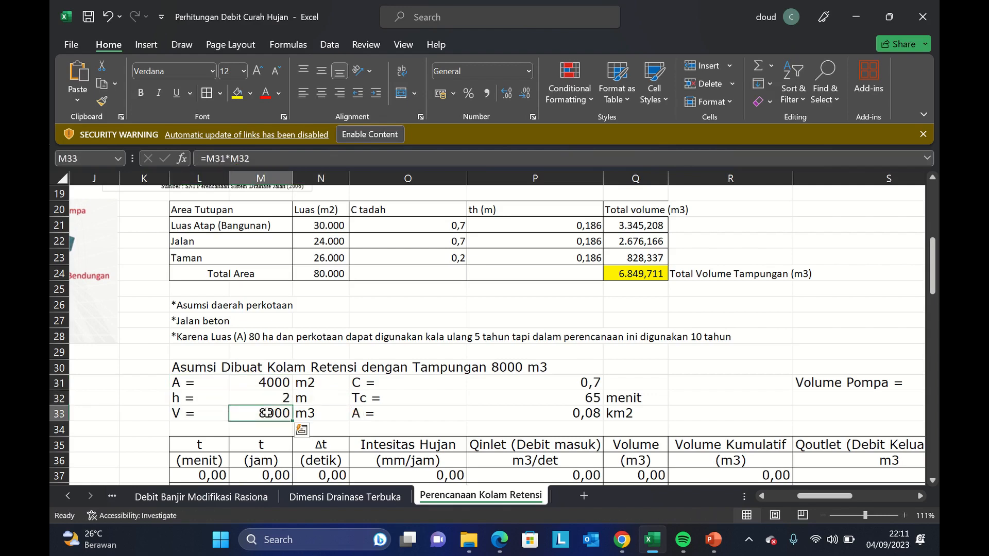
{"action": "left_click", "coordinate": [269, 158]}
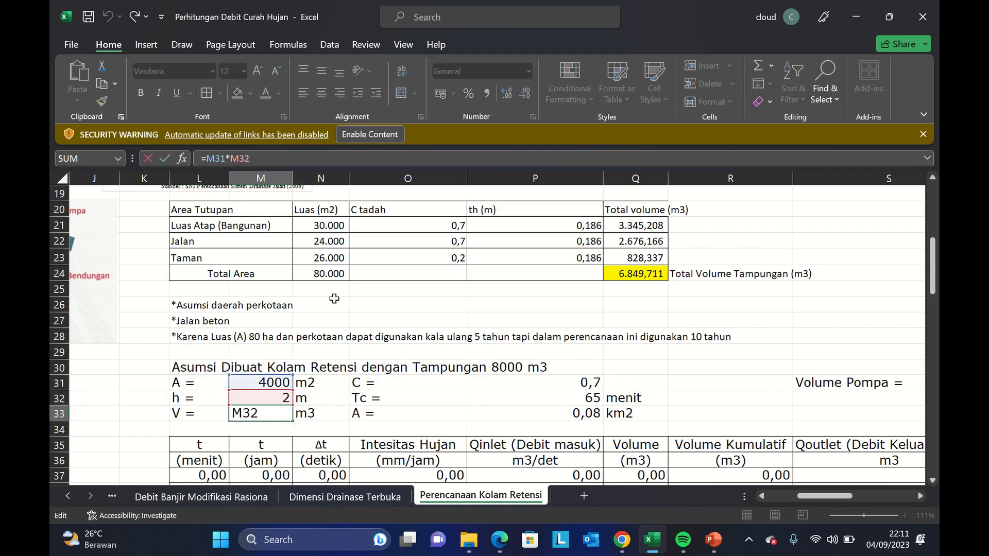
{"action": "key", "text": "Escape"}
Examine the runoff coefficient C, the concentration time Tc and the catchment area A in P31 to P33.
{"action": "left_click", "coordinate": [563, 387]}
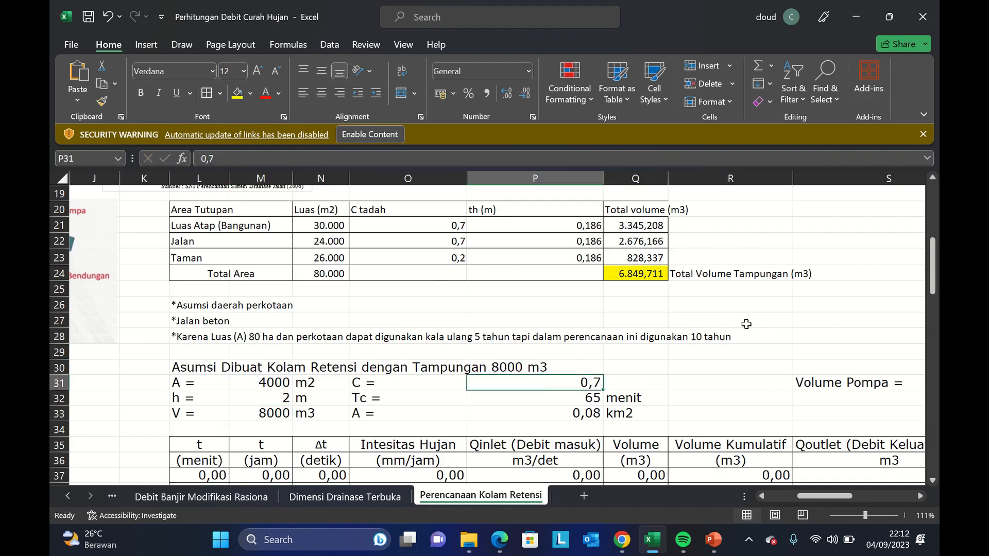
{"action": "left_click_drag", "start_coordinate": [932, 268], "coordinate": [931, 298]}
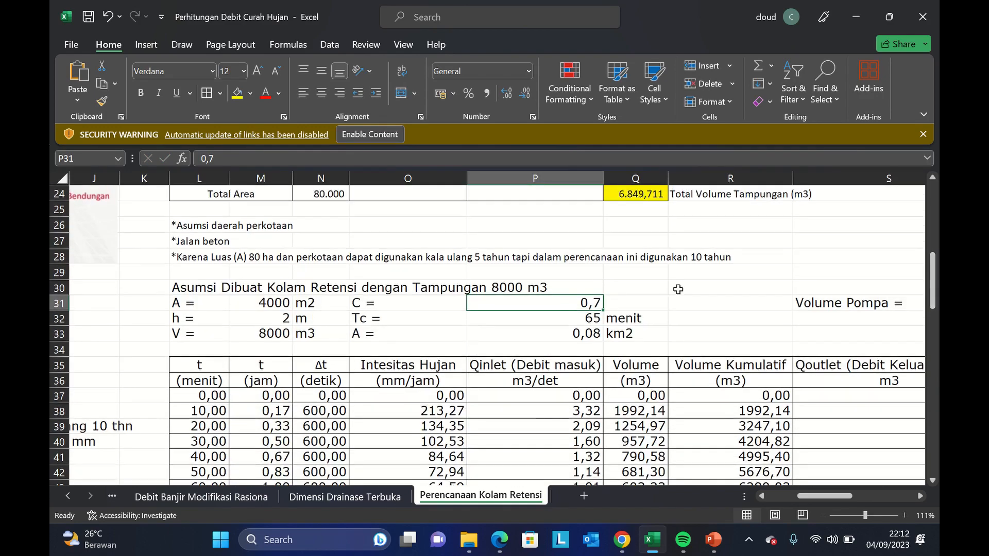
{"action": "left_click", "coordinate": [537, 320]}
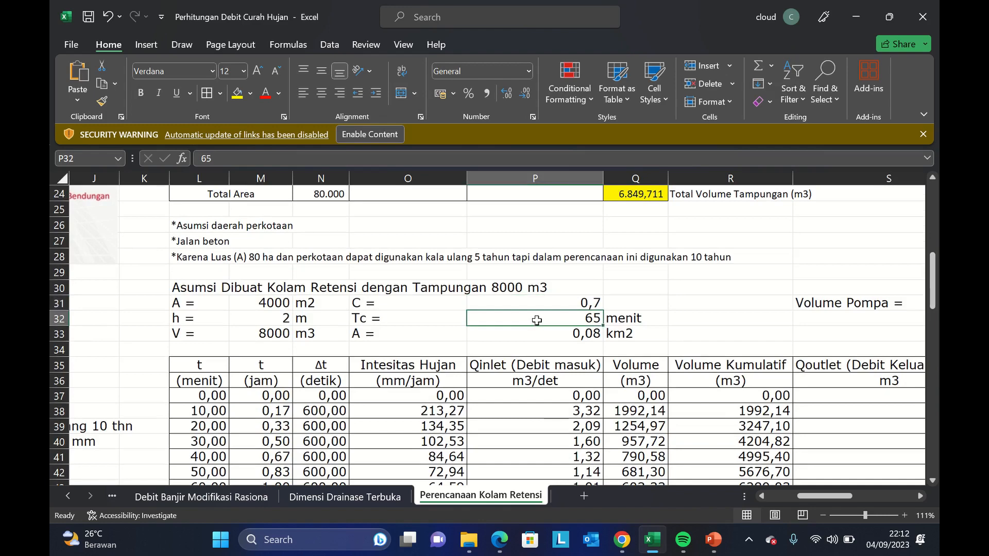
{"action": "left_click", "coordinate": [525, 338]}
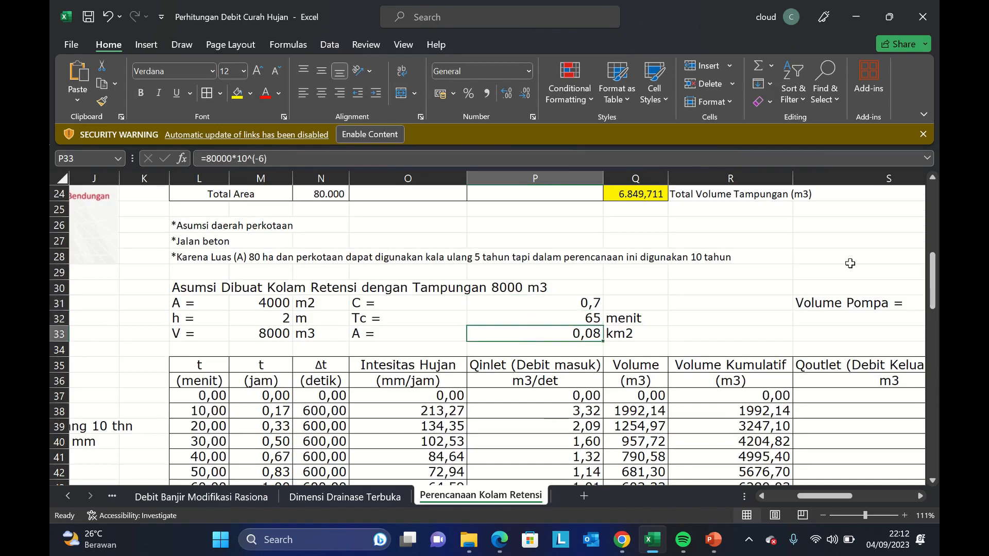
{"action": "left_click_drag", "start_coordinate": [932, 291], "coordinate": [932, 275]}
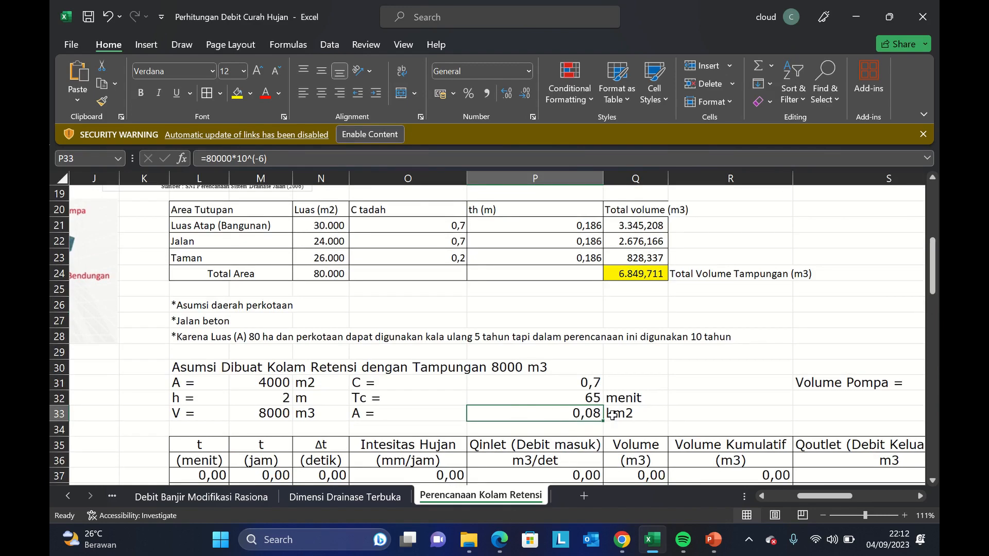
Go back to column A on the sheet, beside the retention pond illustration, to review the earlier content.
{"action": "left_click", "coordinate": [722, 399]}
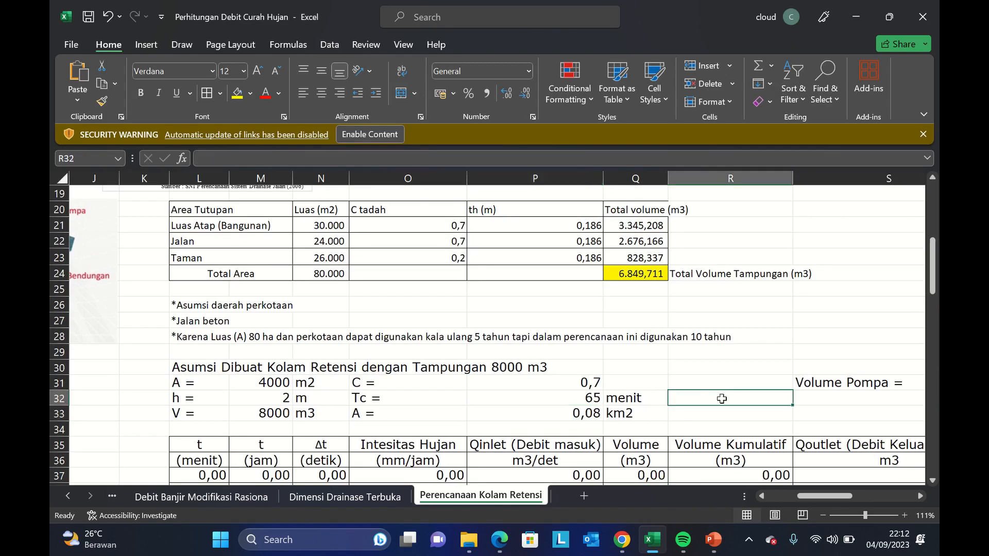
{"action": "key", "text": "Left"}
{"action": "key", "text": "Left"}
{"action": "key", "text": "Left"}
{"action": "key", "text": "Left"}
{"action": "key", "text": "Left"}
{"action": "key", "text": "Left"}
{"action": "key", "text": "Left"}
{"action": "key", "text": "Left"}
{"action": "key", "text": "Left"}
{"action": "key", "text": "Left"}
{"action": "key", "text": "Left"}
{"action": "key", "text": "Left"}
{"action": "key", "text": "Left"}
{"action": "key", "text": "Left"}
{"action": "key", "text": "Left"}
{"action": "key", "text": "Left"}
{"action": "key", "text": "Left"}
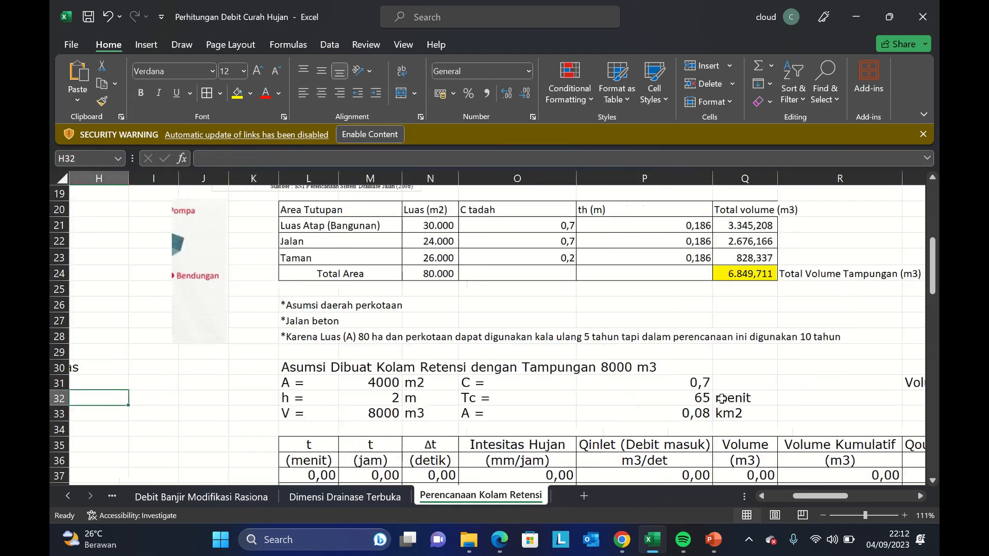
{"action": "key", "text": "Up"}
{"action": "key", "text": "Up"}
{"action": "key", "text": "Up"}
{"action": "key", "text": "Up"}
{"action": "key", "text": "Up"}
{"action": "key", "text": "Up"}
{"action": "key", "text": "Up"}
{"action": "key", "text": "Up"}
{"action": "key", "text": "Up"}
{"action": "key", "text": "Up"}
{"action": "key", "text": "Up"}
{"action": "key", "text": "Up"}
{"action": "key", "text": "Up"}
{"action": "key", "text": "Up"}
{"action": "key", "text": "Up"}
{"action": "key", "text": "Up"}
{"action": "key", "text": "Up"}
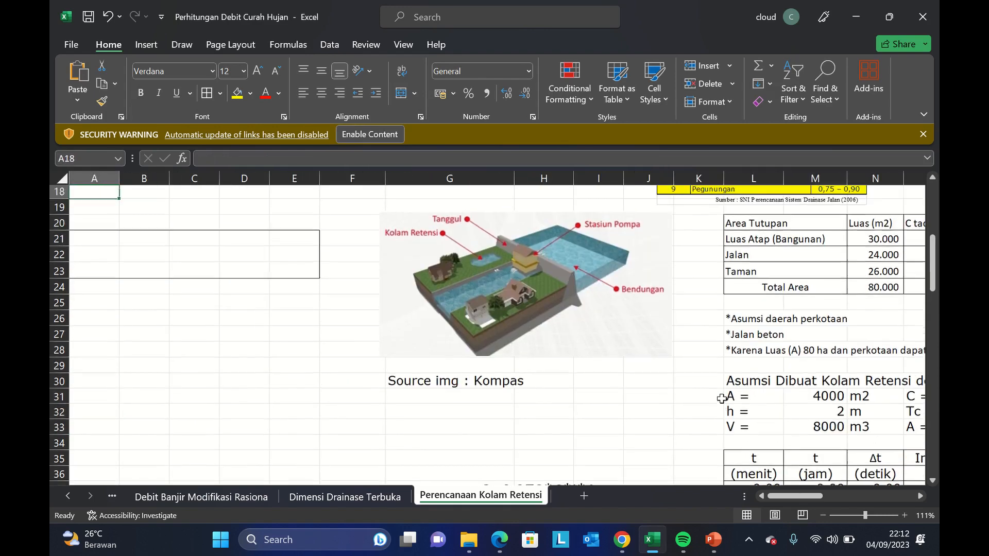
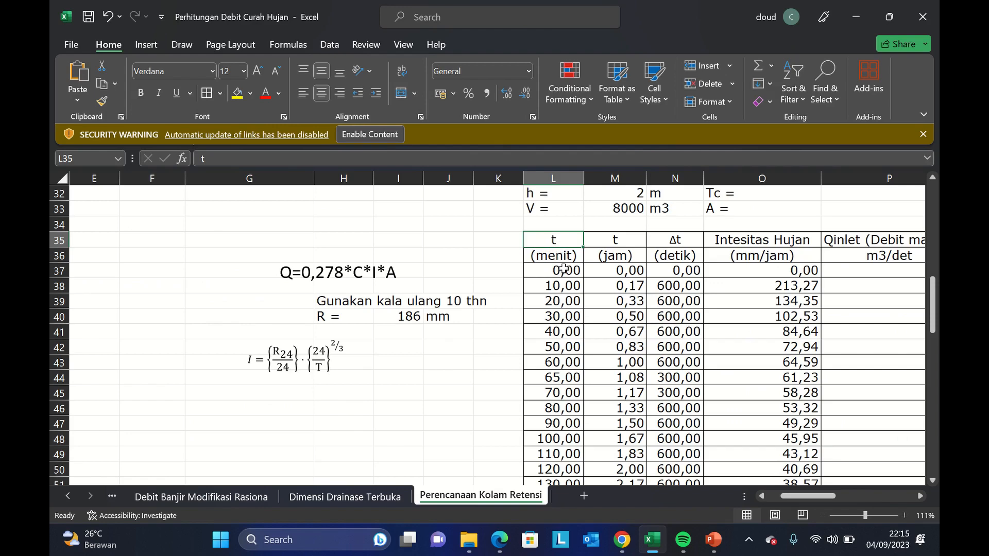
Examine the t (menit) time intervals in column L around the 65-minute row and the Intesitas Hujan column.
{"action": "left_click_drag", "start_coordinate": [563, 269], "coordinate": [576, 382]}
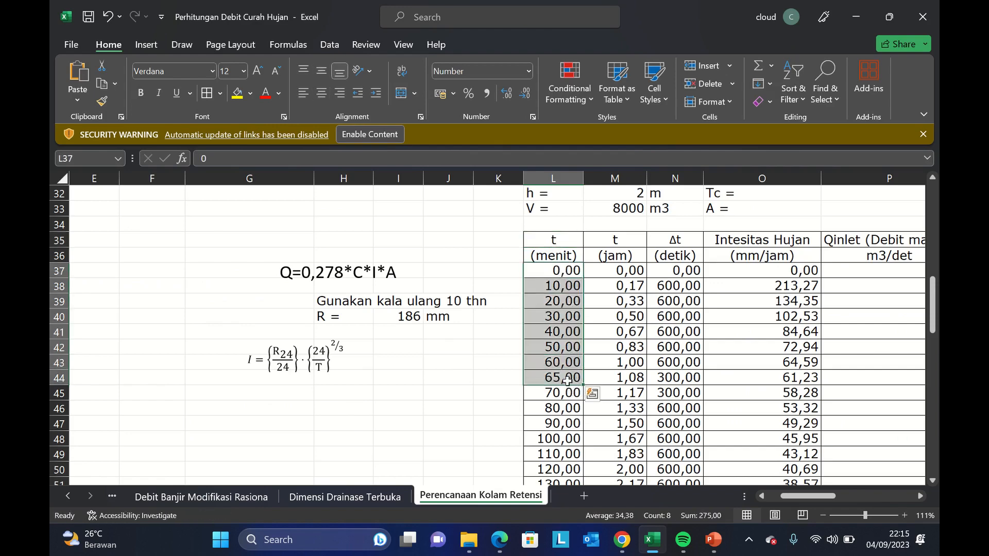
{"action": "left_click", "coordinate": [560, 378]}
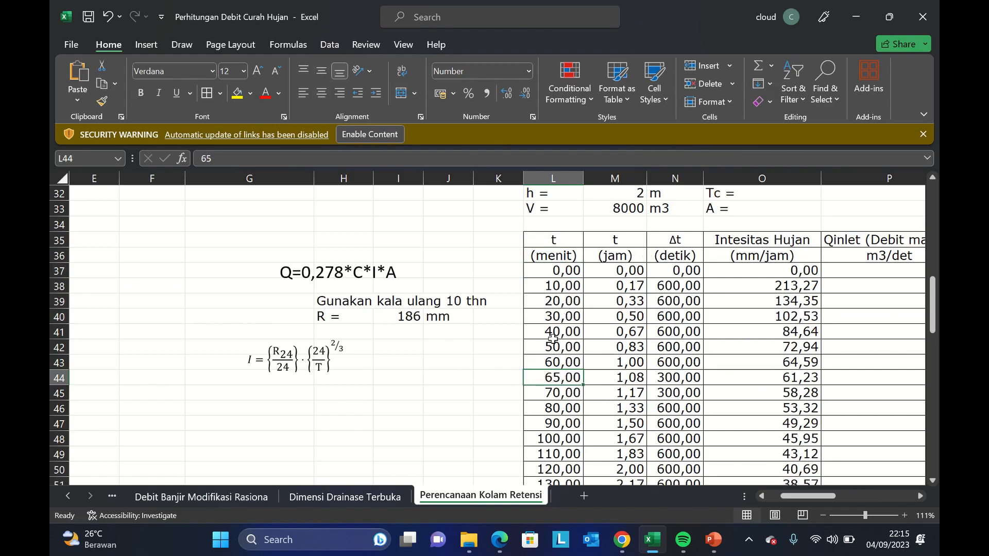
{"action": "left_click_drag", "start_coordinate": [555, 339], "coordinate": [557, 391]}
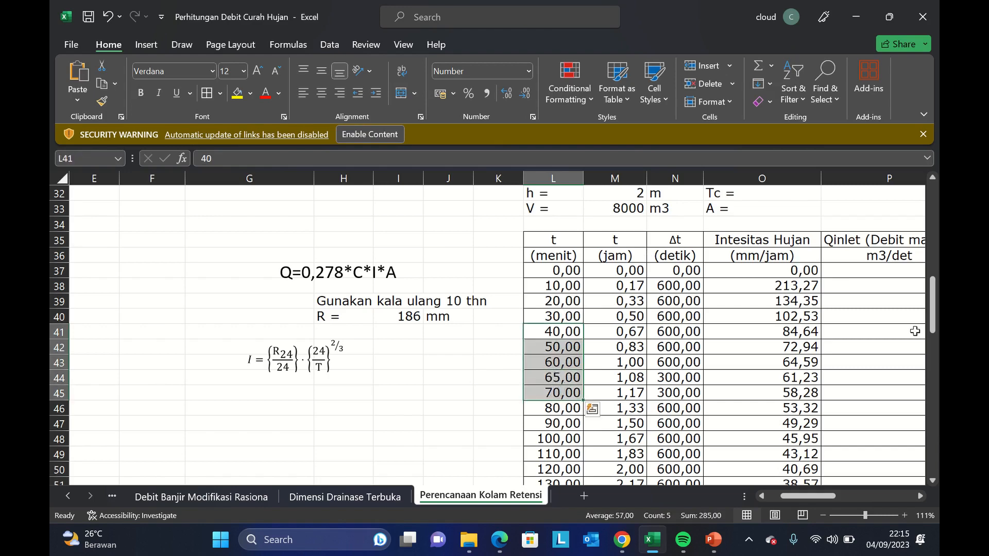
{"action": "left_click_drag", "start_coordinate": [805, 496], "coordinate": [819, 494]}
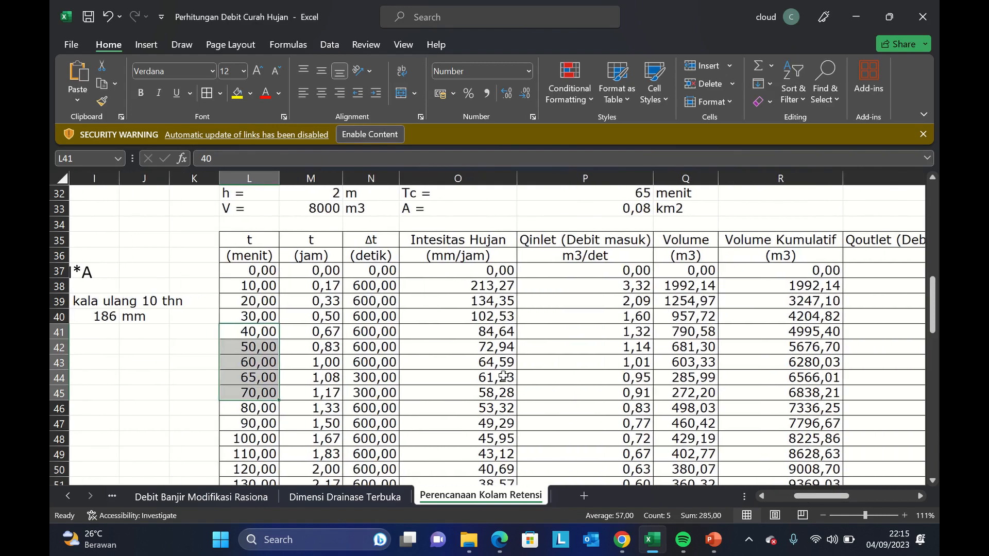
{"action": "left_click", "coordinate": [449, 261]}
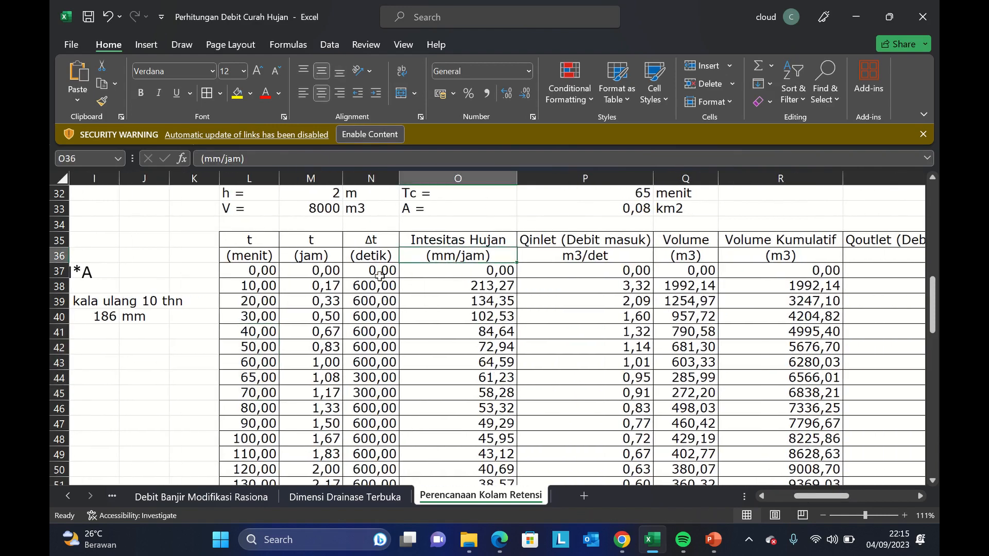
Inspect the minutes-to-hours formula in M37 of the t (jam) column, leaving it unedited.
{"action": "left_click", "coordinate": [325, 273]}
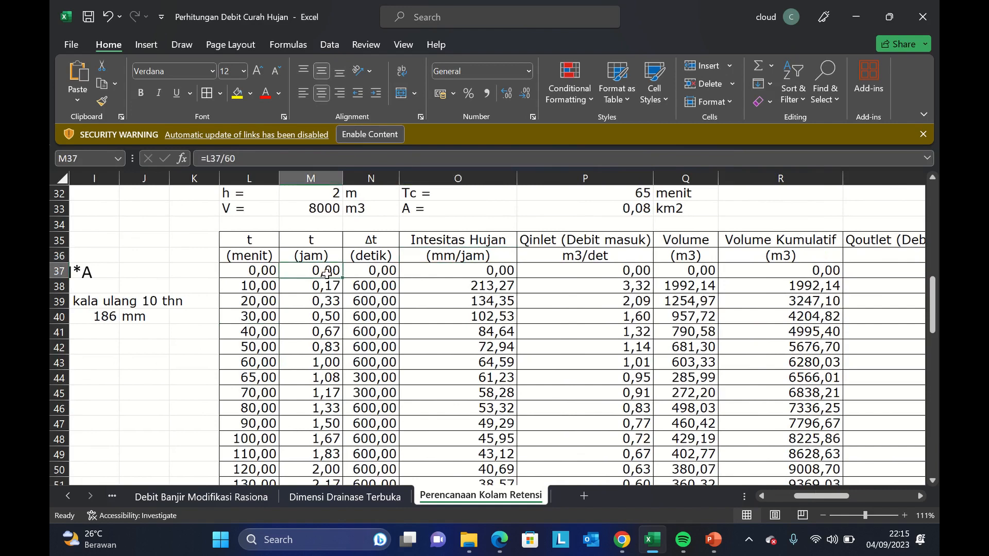
{"action": "left_click", "coordinate": [268, 150]}
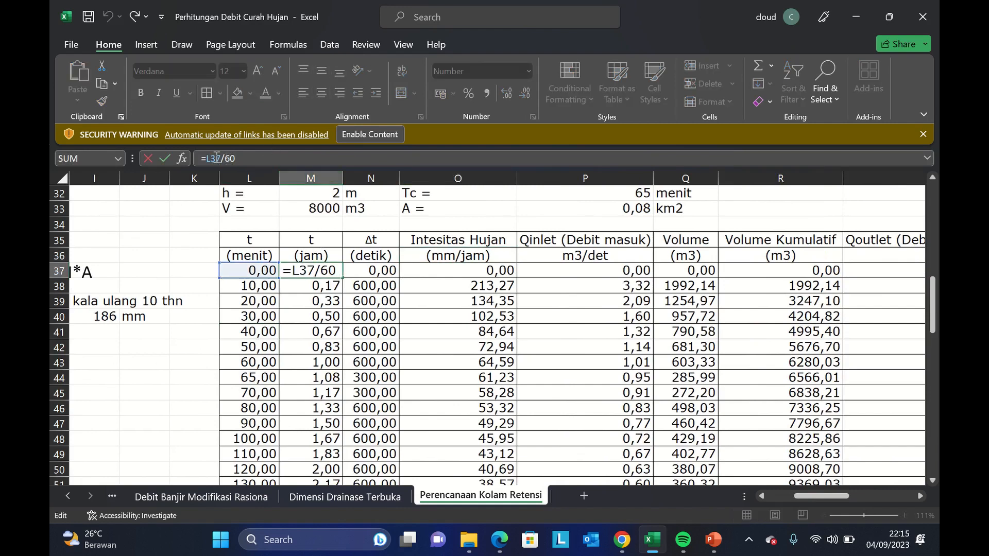
{"action": "key", "text": "Escape"}
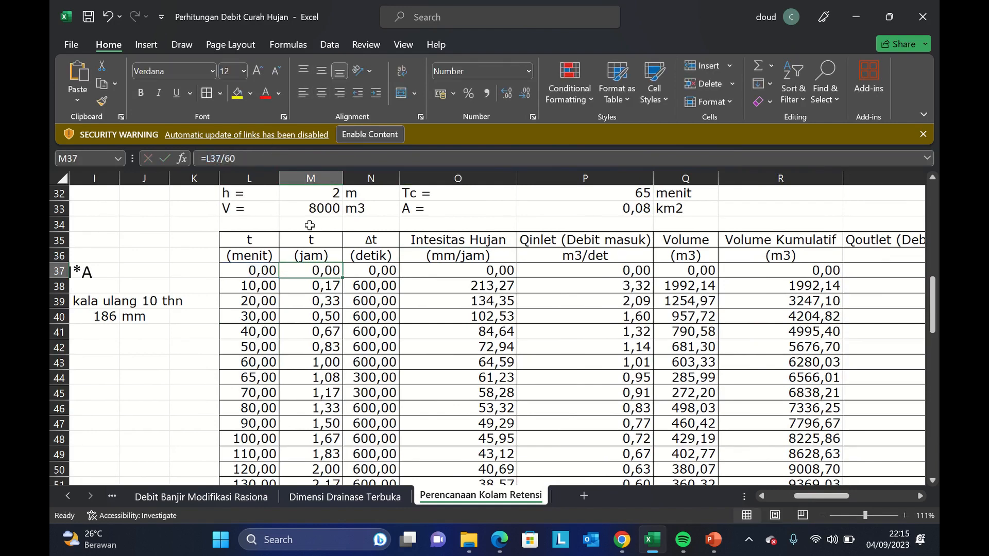
Clear the t (jam) formulas from M38 through M43.
{"action": "key", "text": "Down"}
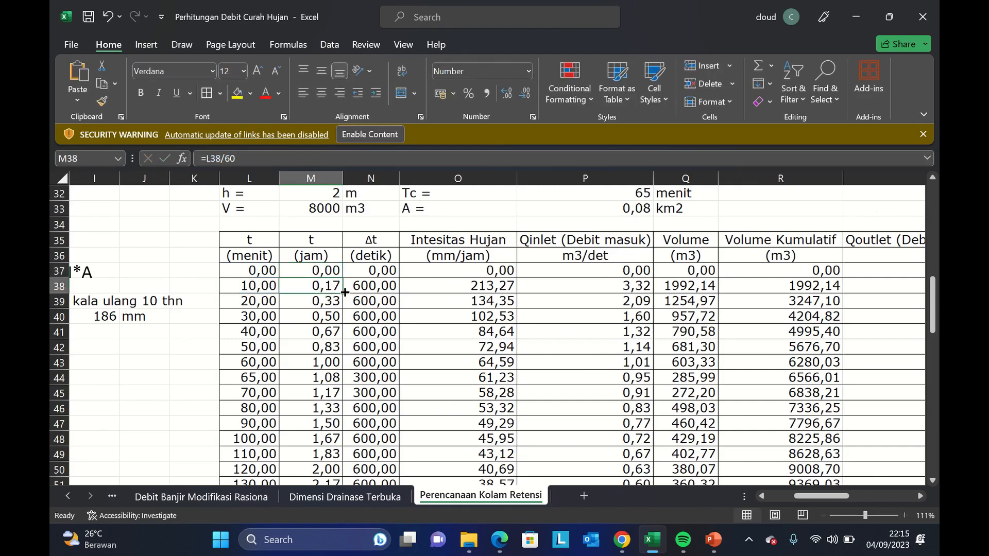
{"action": "key", "text": "Delete"}
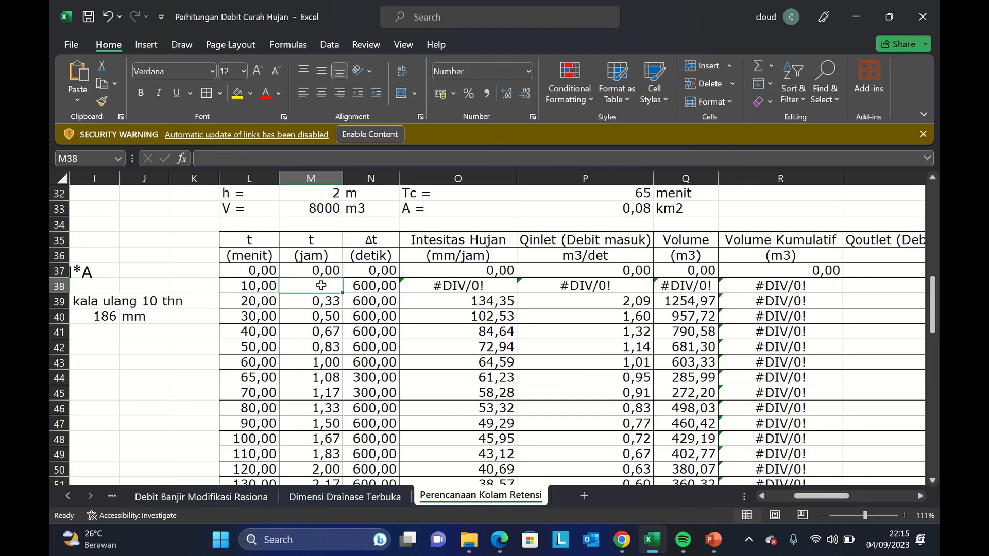
{"action": "key", "text": "Down"}
{"action": "key", "text": "Delete"}
{"action": "key", "text": "Up"}
{"action": "type", "text": "="}
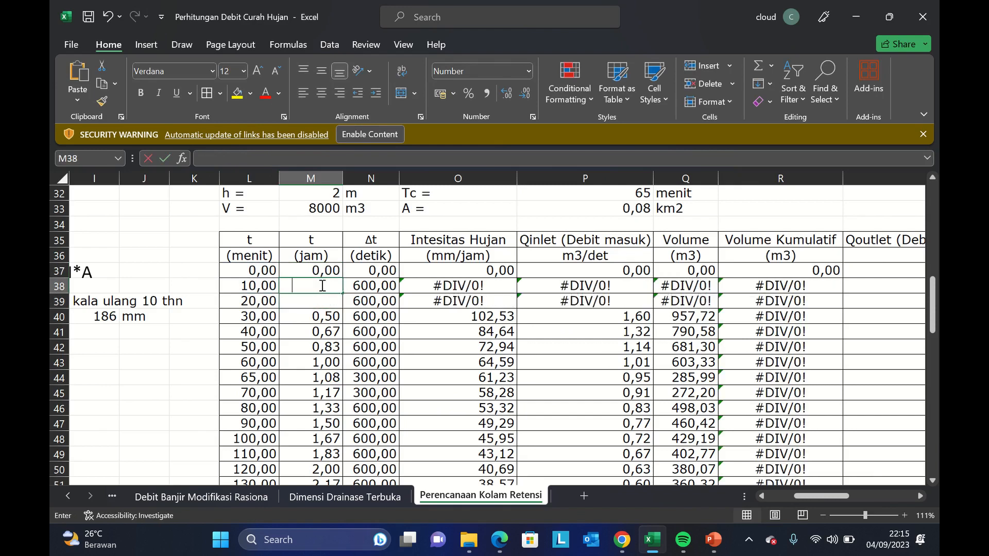
{"action": "key", "text": "Left"}
{"action": "key", "text": "Escape"}
{"action": "key", "text": "Down"}
{"action": "key", "text": "Down"}
{"action": "key", "text": "shift+Down"}
{"action": "key", "text": "shift+Down"}
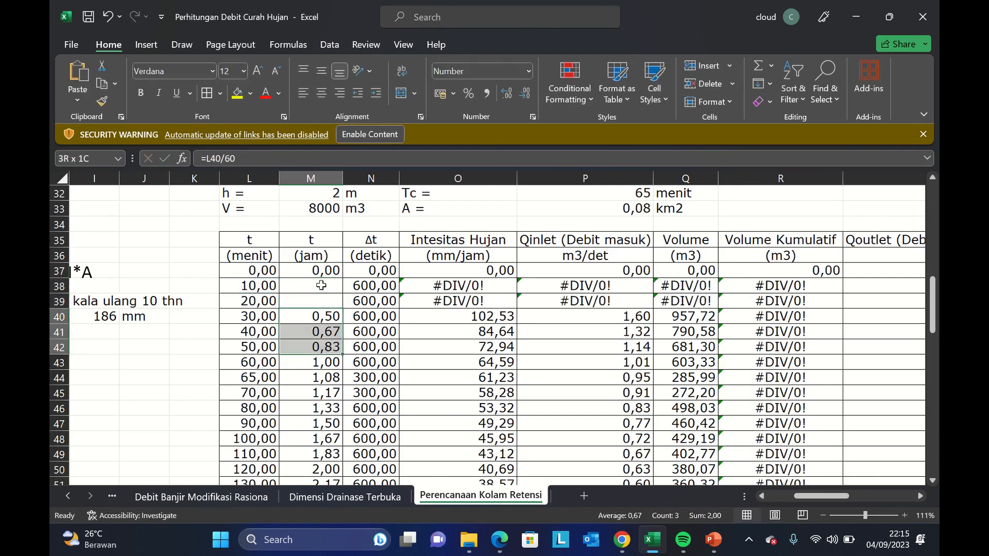
{"action": "key", "text": "shift+Down"}
{"action": "key", "text": "Delete"}
{"action": "key", "text": "Up"}
{"action": "key", "text": "Up"}
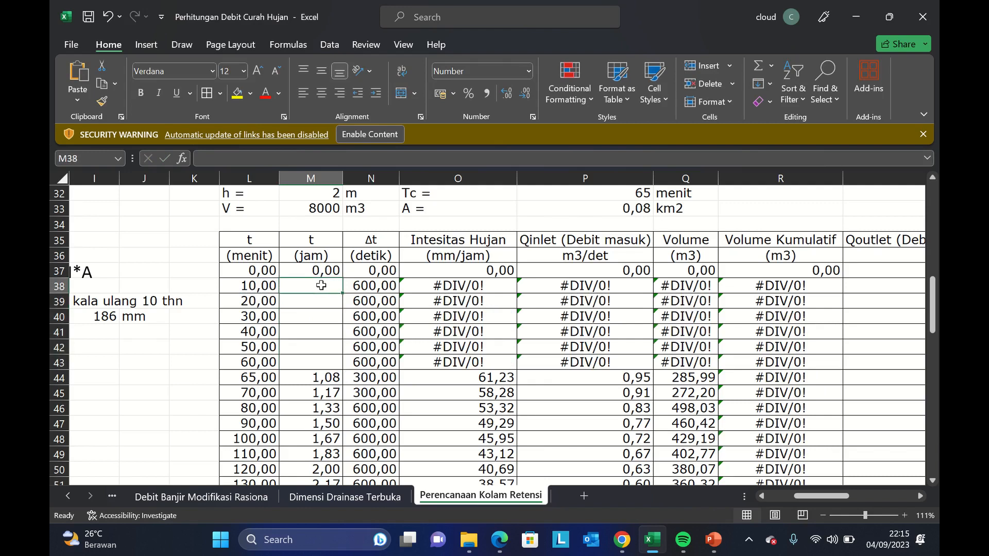
Enter =L38/60 in M38 and fill the formula down the t (jam) column to M83.
{"action": "type", "text": "="}
{"action": "key", "text": "Left"}
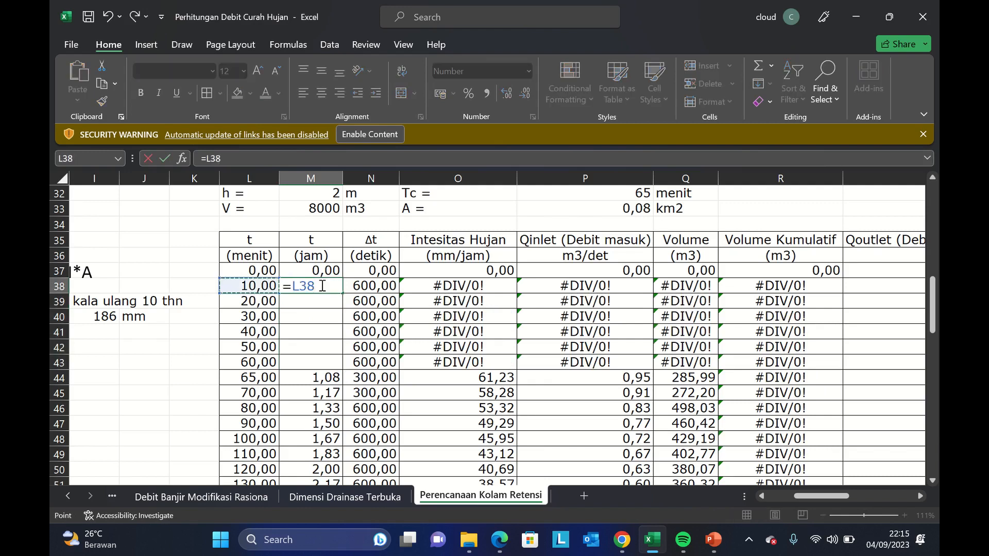
{"action": "type", "text": "/60"}
{"action": "key", "text": "Return"}
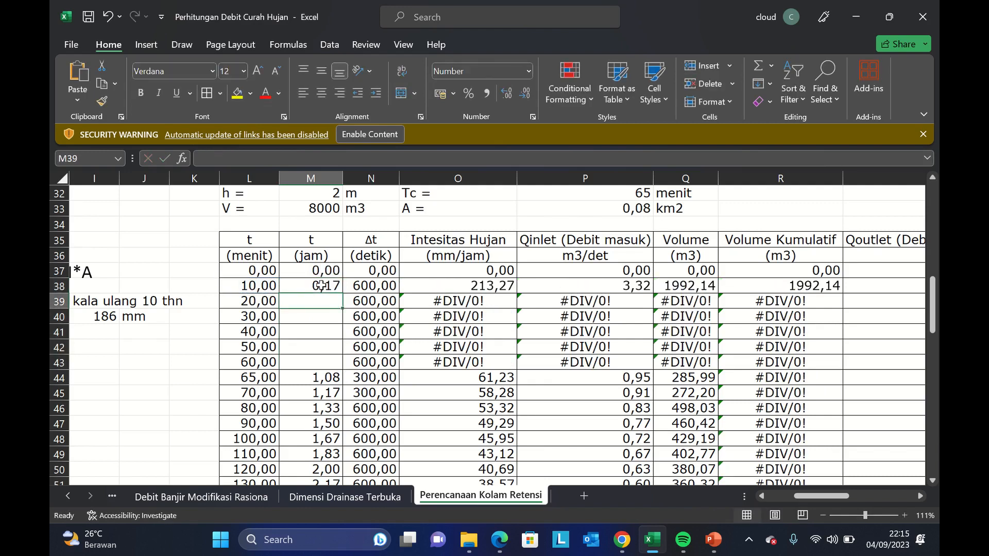
{"action": "left_click", "coordinate": [321, 287]}
{"action": "left_click_drag", "start_coordinate": [342, 293], "coordinate": [334, 395]}
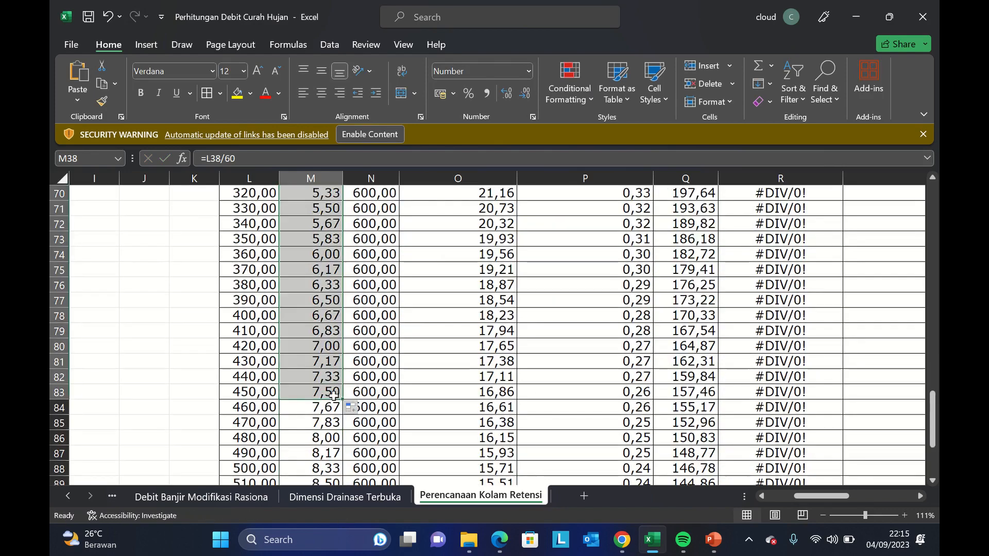
{"action": "left_click", "coordinate": [932, 314]}
{"action": "left_click", "coordinate": [932, 314]}
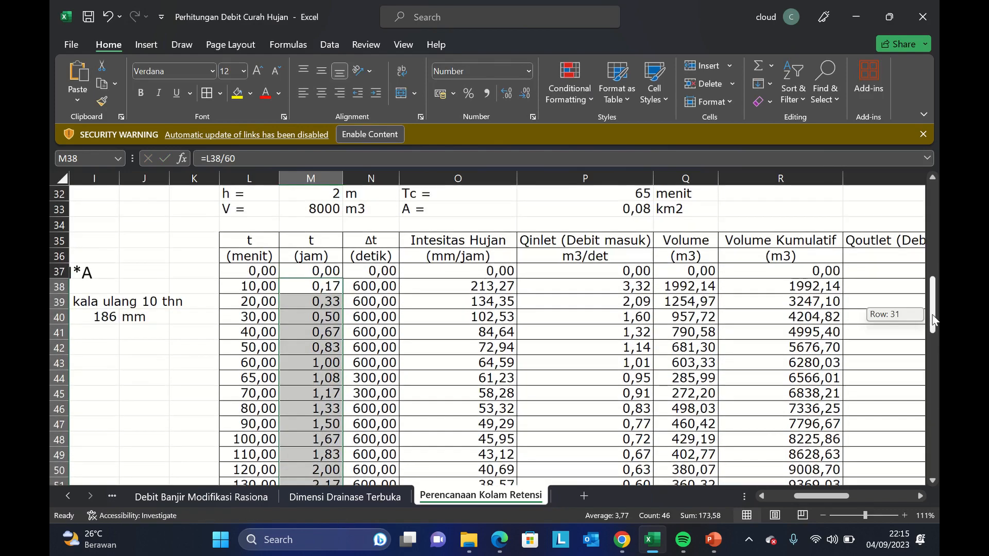
Inspect the minutes-to-seconds difference formula in N38 of the Δt (detik) column, leaving it unedited.
{"action": "left_click", "coordinate": [379, 270]}
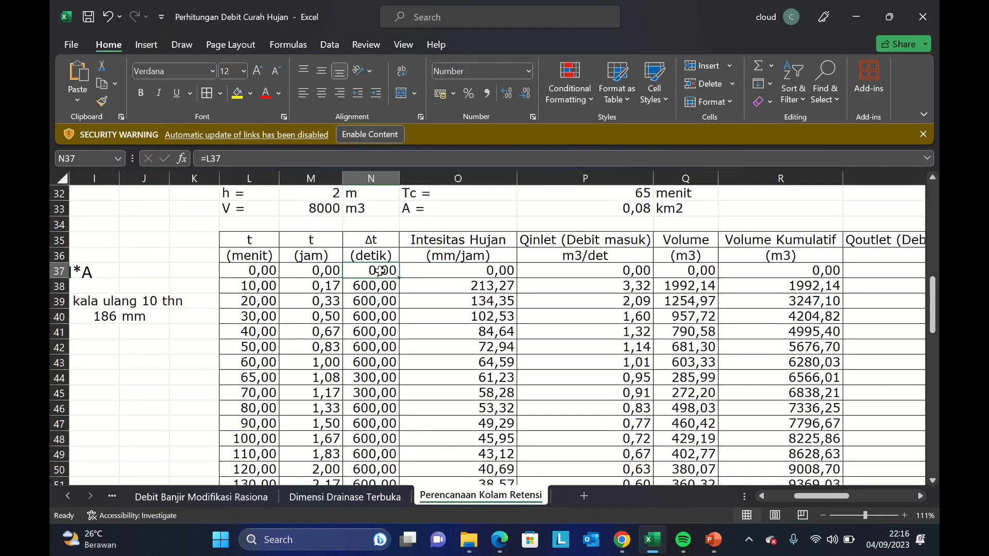
{"action": "left_click", "coordinate": [388, 291]}
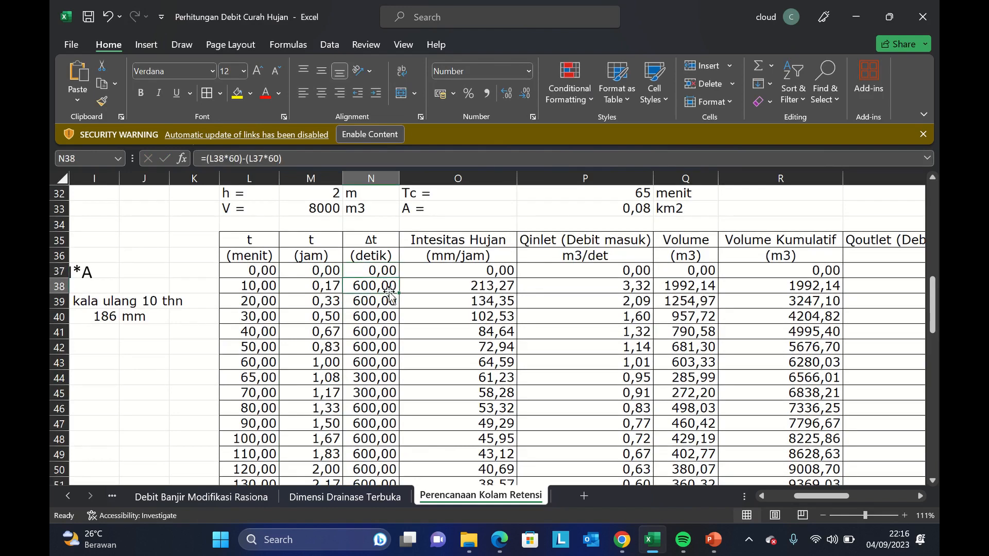
{"action": "left_click", "coordinate": [315, 165]}
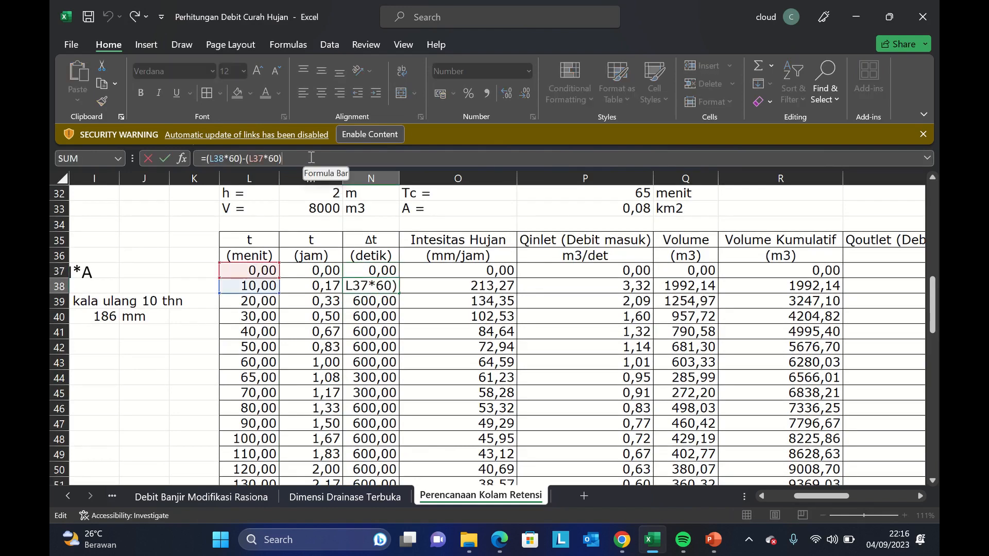
{"action": "left_click", "coordinate": [346, 285]}
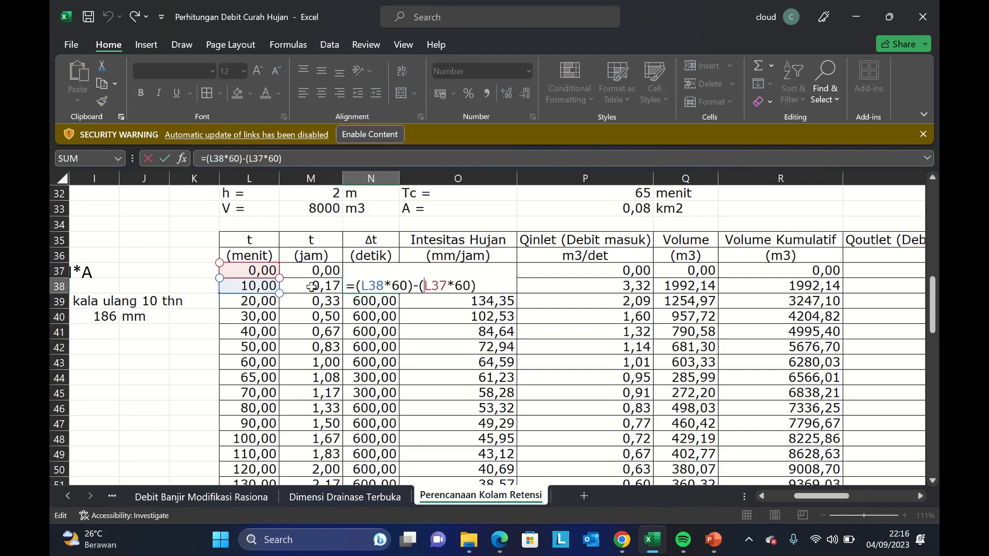
{"action": "key", "text": "Escape"}
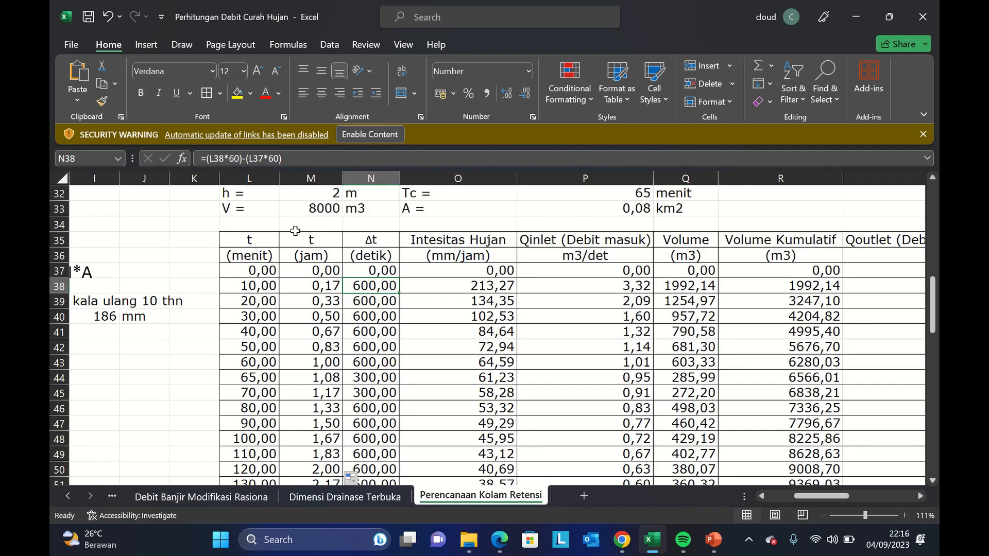
{"action": "left_click", "coordinate": [214, 272]}
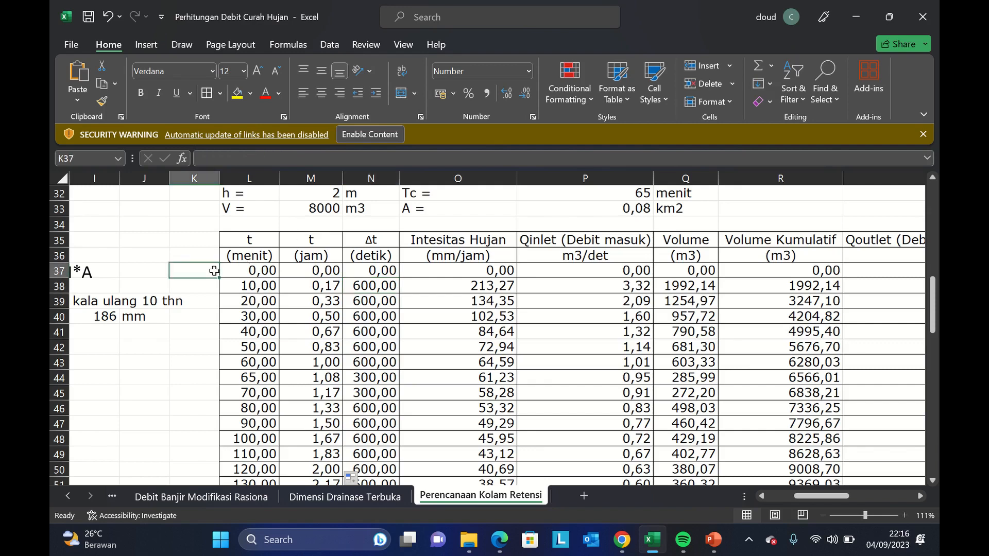
{"action": "left_click_drag", "start_coordinate": [214, 272], "coordinate": [210, 286]}
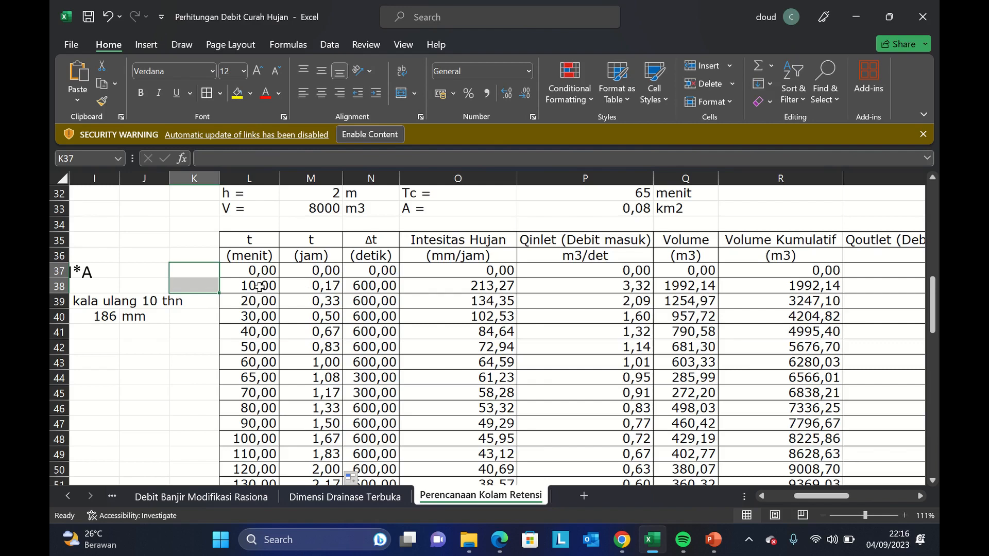
Examine the Δt (detik) intervals in N38 and in N43 through N46 around the 65-minute row.
{"action": "left_click", "coordinate": [379, 289]}
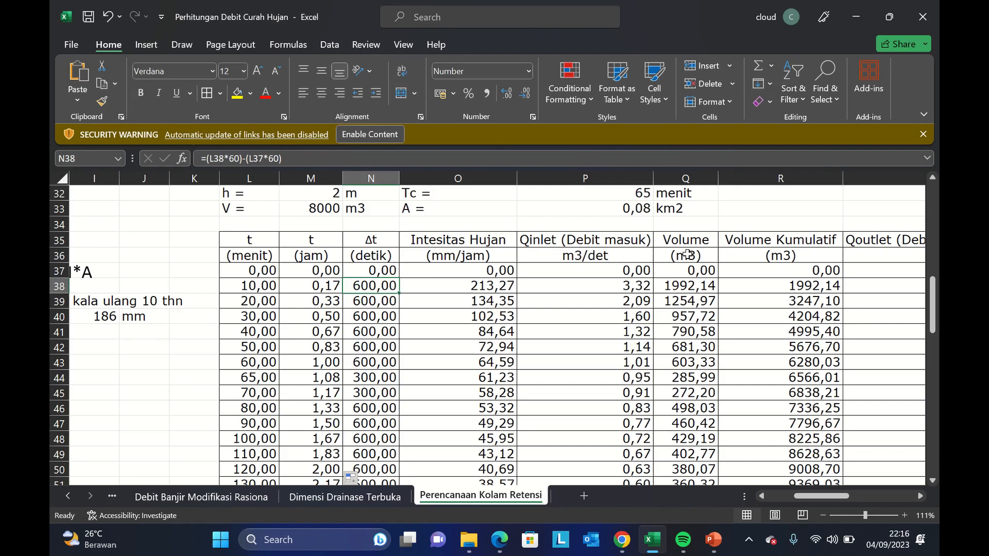
{"action": "left_click", "coordinate": [376, 363]}
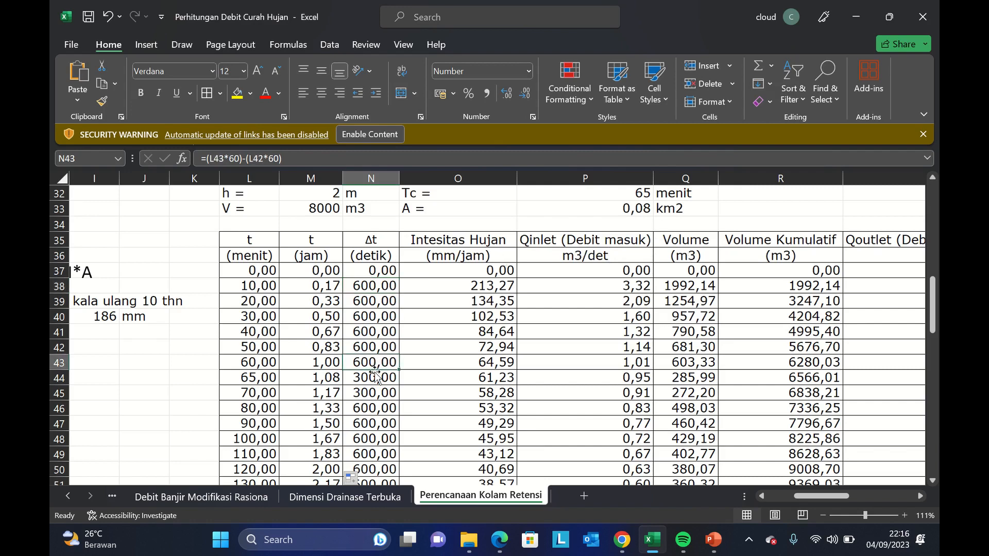
{"action": "left_click", "coordinate": [372, 373]}
{"action": "left_click", "coordinate": [370, 362]}
{"action": "left_click_drag", "start_coordinate": [371, 363], "coordinate": [372, 370]}
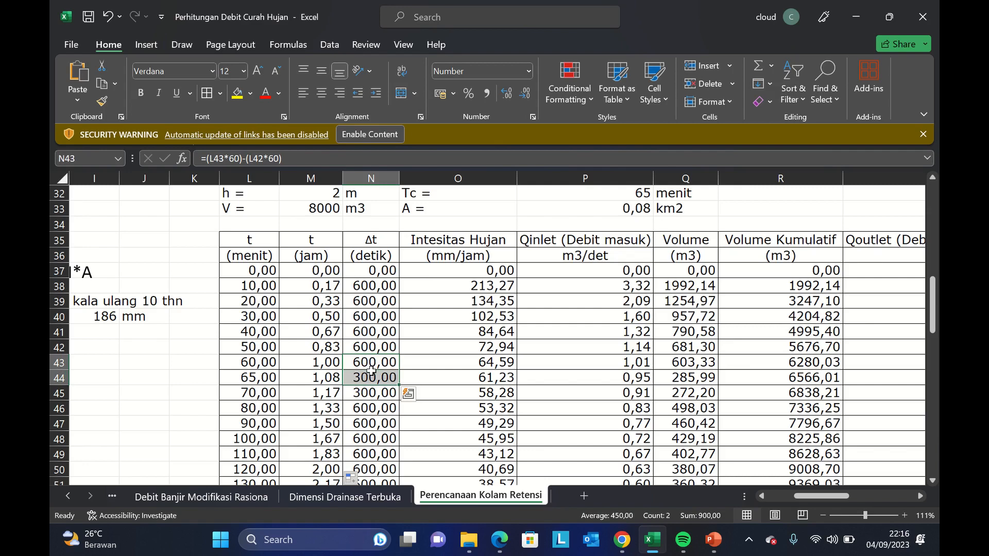
{"action": "left_click", "coordinate": [369, 377]}
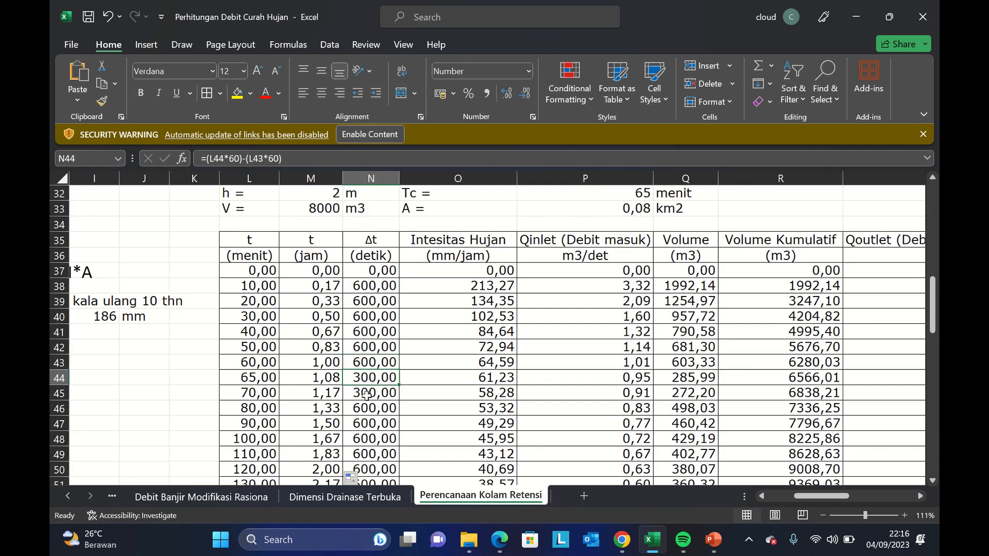
{"action": "left_click_drag", "start_coordinate": [367, 393], "coordinate": [366, 408]}
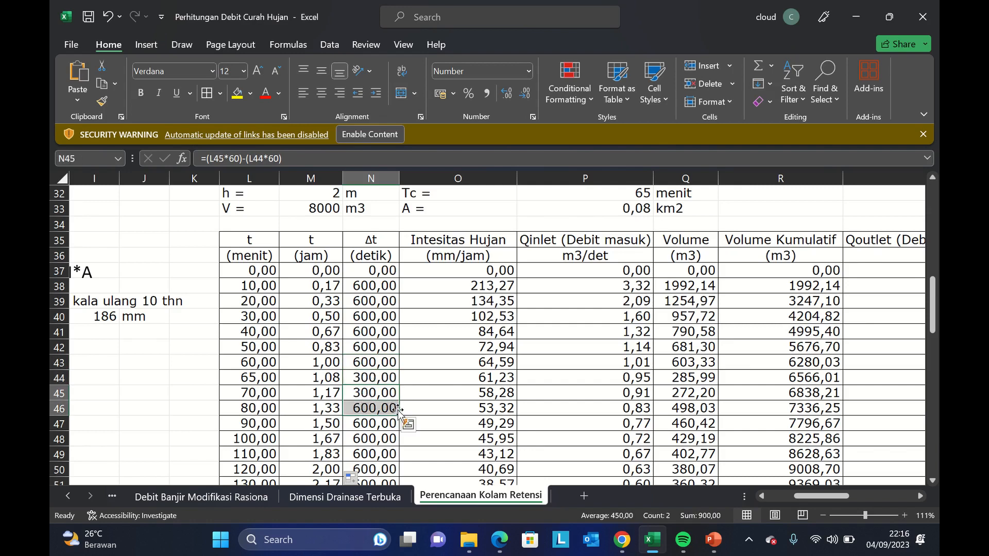
Clear the Intesitas Hujan (mm/jam) formulas from O38 through O41.
{"action": "left_click", "coordinate": [457, 275]}
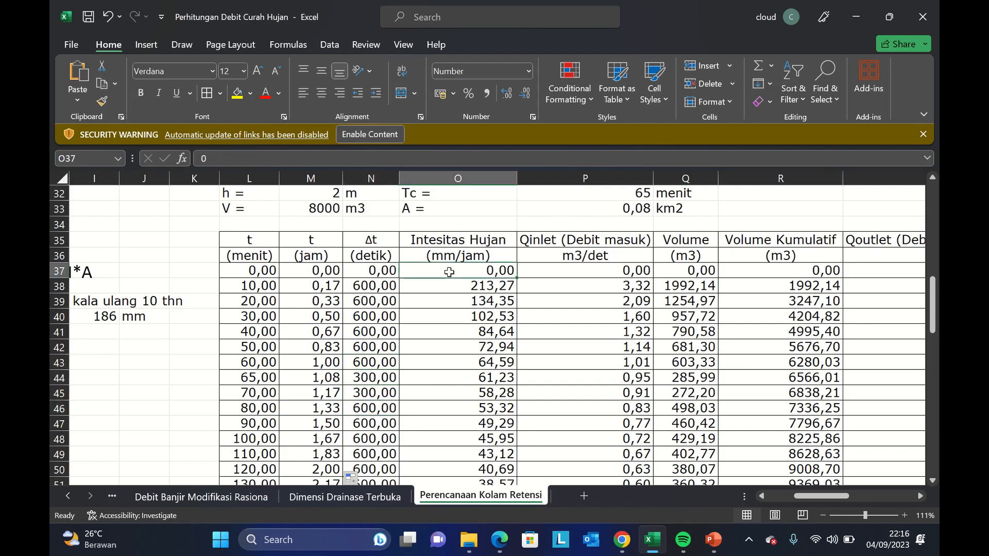
{"action": "left_click", "coordinate": [762, 497]}
{"action": "left_click", "coordinate": [762, 496]}
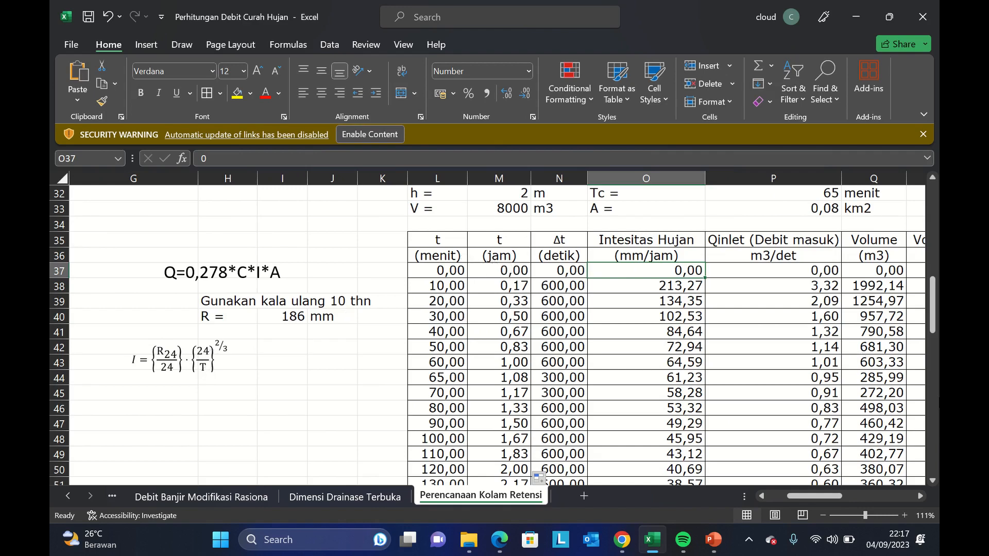
{"action": "left_click", "coordinate": [675, 293]}
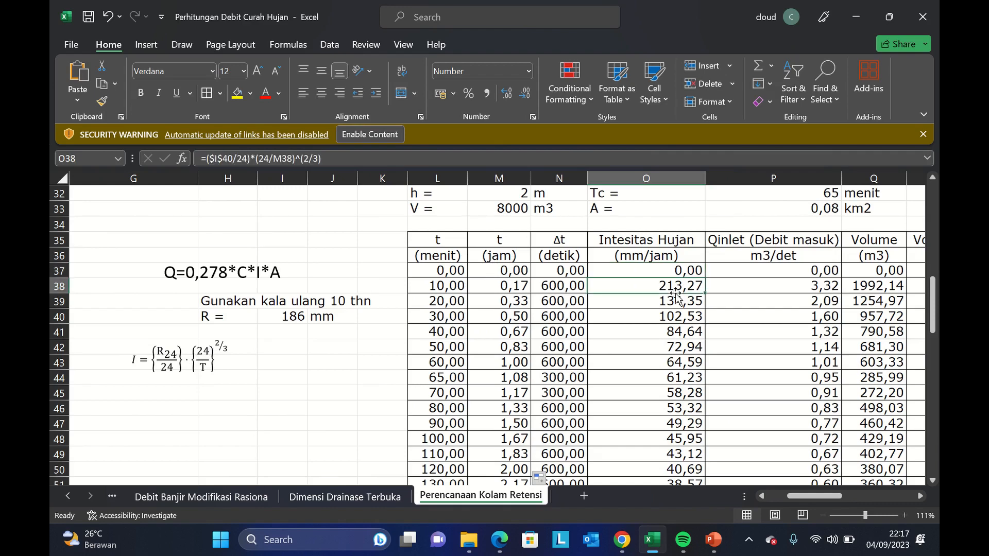
{"action": "key", "text": "shift+Down"}
{"action": "key", "text": "shift+Down"}
{"action": "key", "text": "shift+Down"}
{"action": "key", "text": "Delete"}
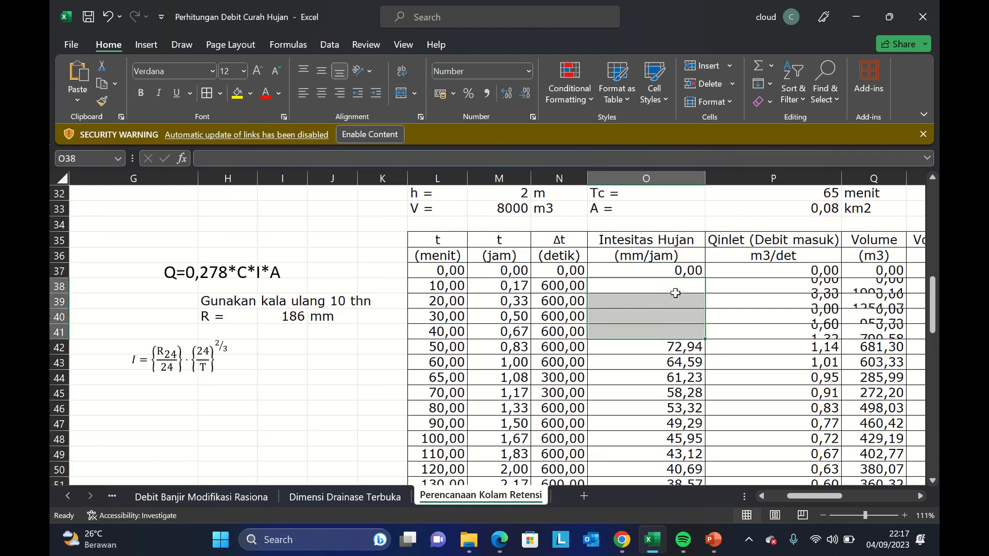
{"action": "left_click", "coordinate": [675, 293]}
{"action": "type", "text": "="}
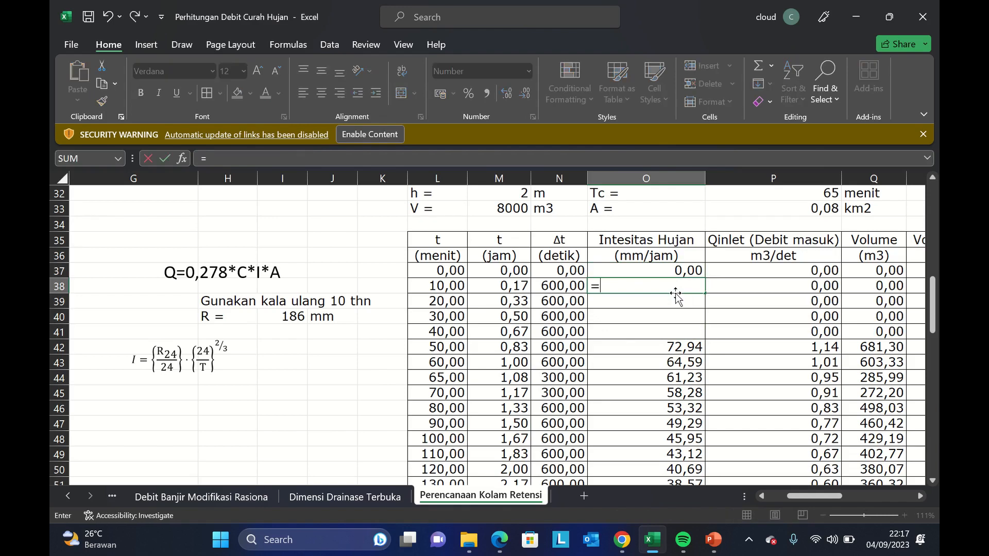
{"action": "type", "text": "("}
{"action": "left_click_drag", "start_coordinate": [932, 310], "coordinate": [931, 299]}
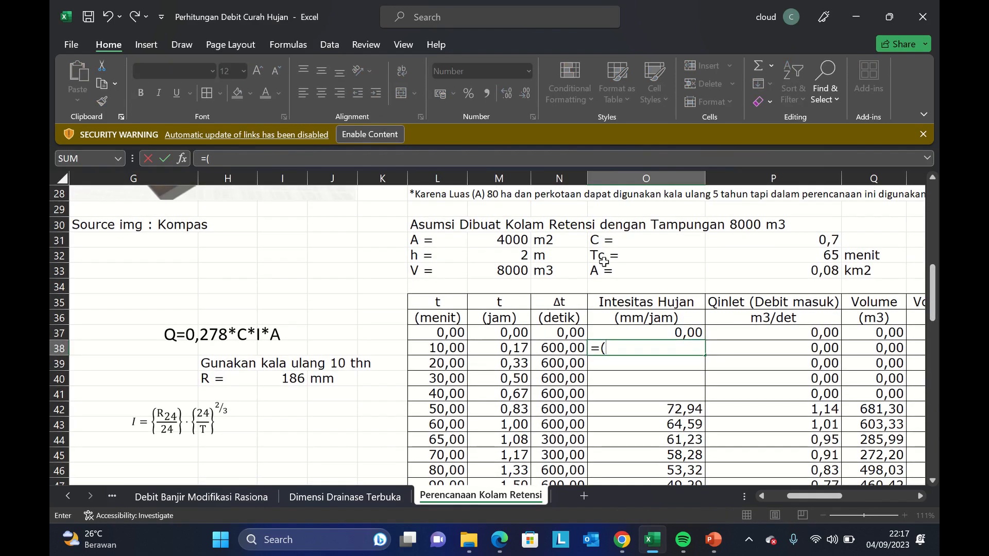
{"action": "left_click", "coordinate": [286, 385]}
{"action": "key", "text": "Escape"}
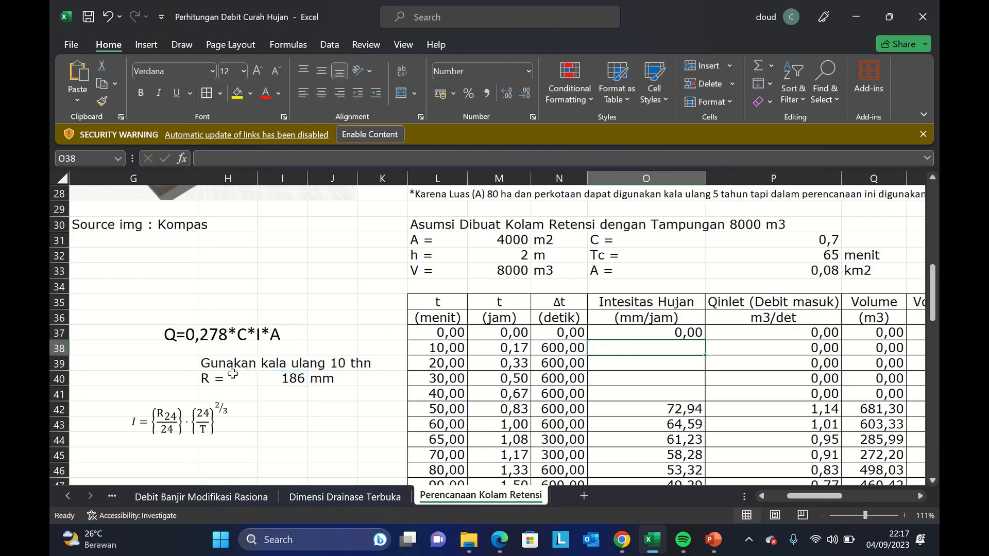
Examine the return periods by city typology and catchment area in Tabel 2, above the Area Tutupan table.
{"action": "scroll", "coordinate": [934, 237], "scroll_direction": "up", "scroll_amount": 7}
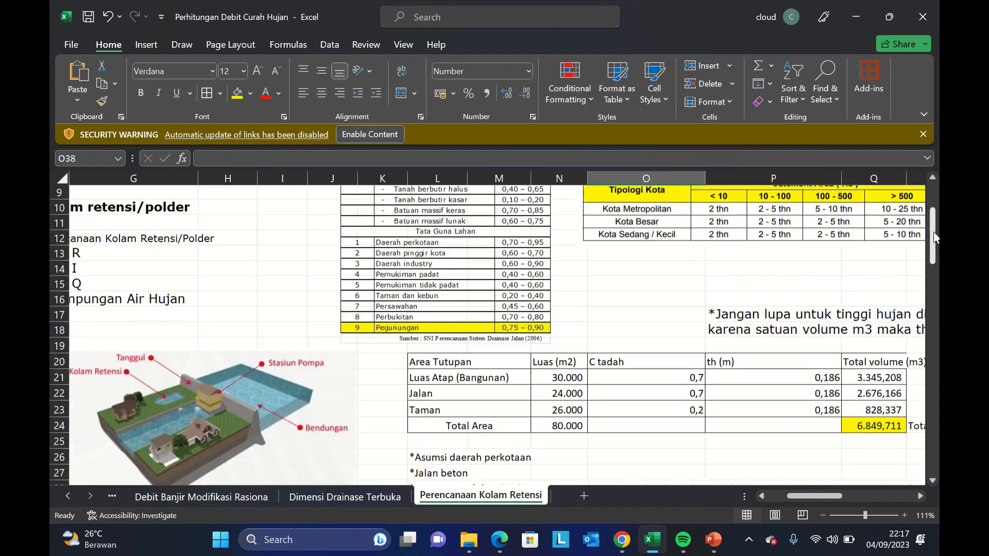
{"action": "left_click", "coordinate": [811, 289]}
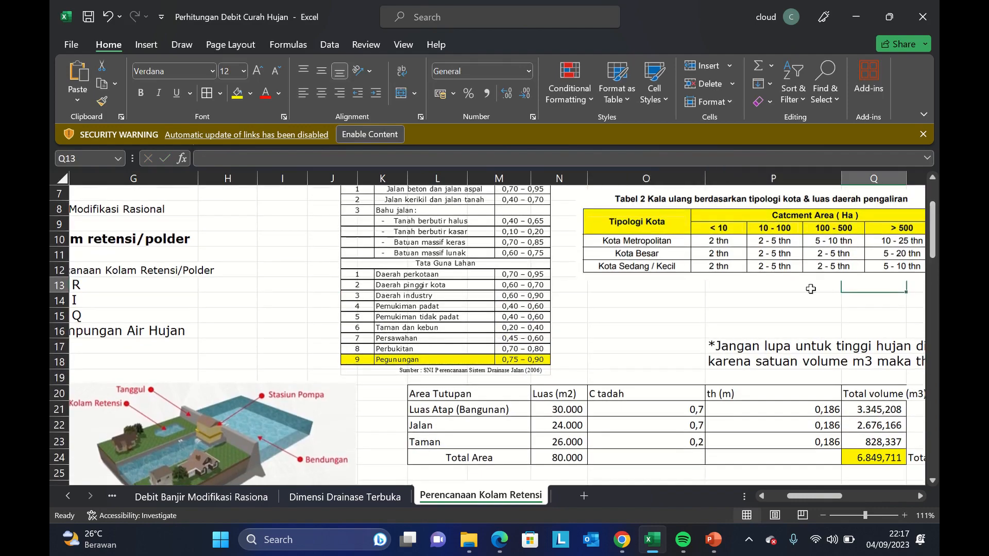
{"action": "key", "text": "Right"}
{"action": "key", "text": "Right"}
{"action": "key", "text": "Left"}
{"action": "key", "text": "Left"}
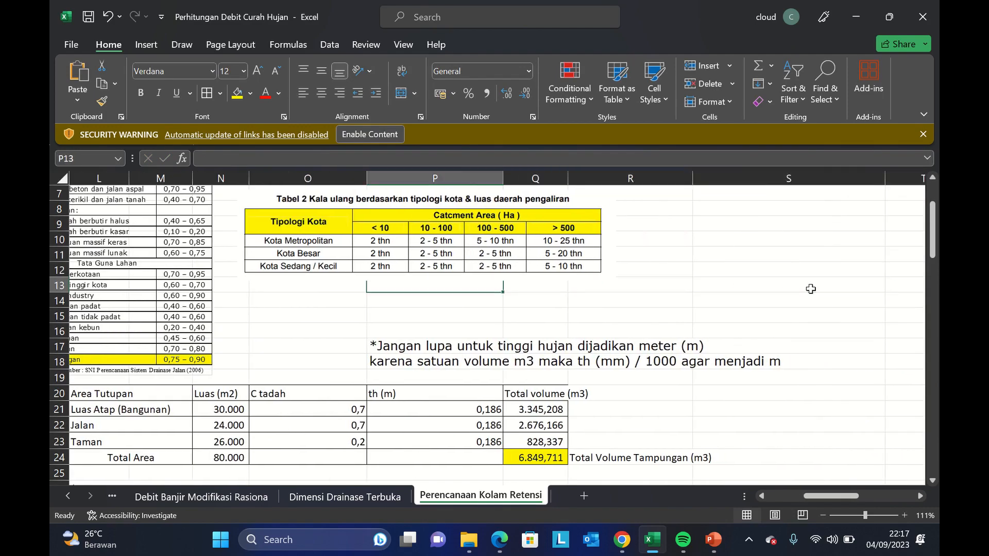
{"action": "key", "text": "Up"}
{"action": "key", "text": "Up"}
{"action": "key", "text": "Down"}
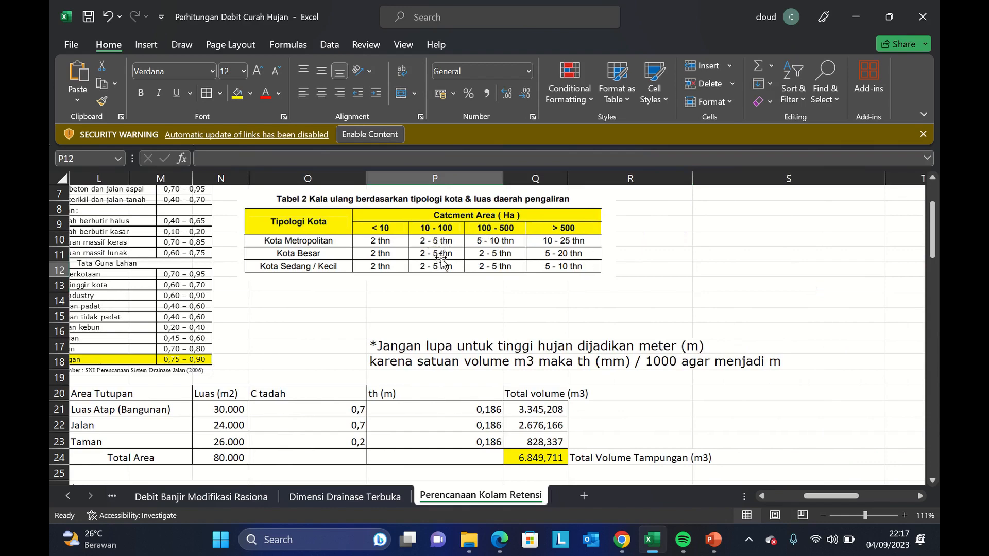
{"action": "left_click", "coordinate": [491, 246]}
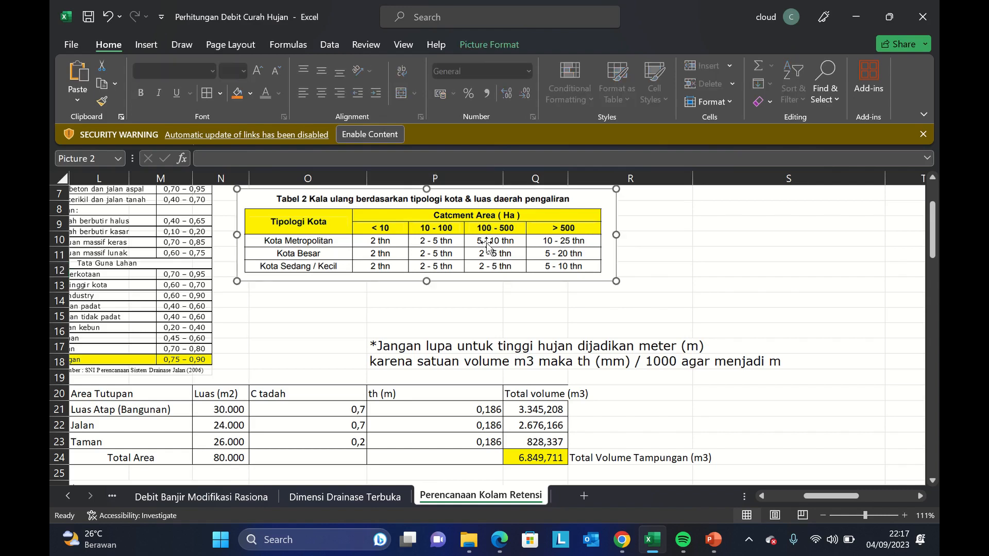
{"action": "left_click", "coordinate": [491, 296]}
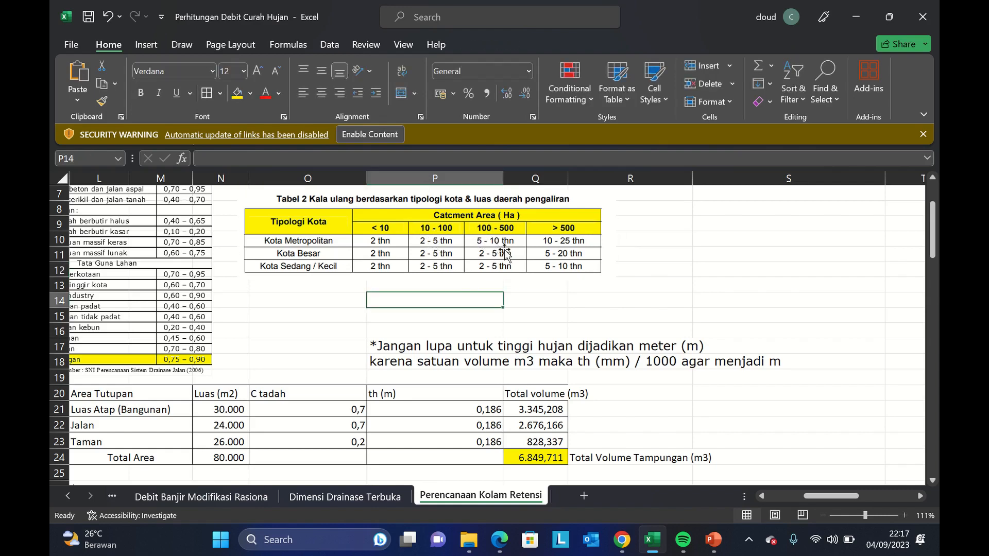
Examine the pond assumptions, the rainfall intensity formula and the R value for the 10-year return period beside the calculation table.
{"action": "left_click", "coordinate": [284, 323]}
{"action": "key", "text": "Down"}
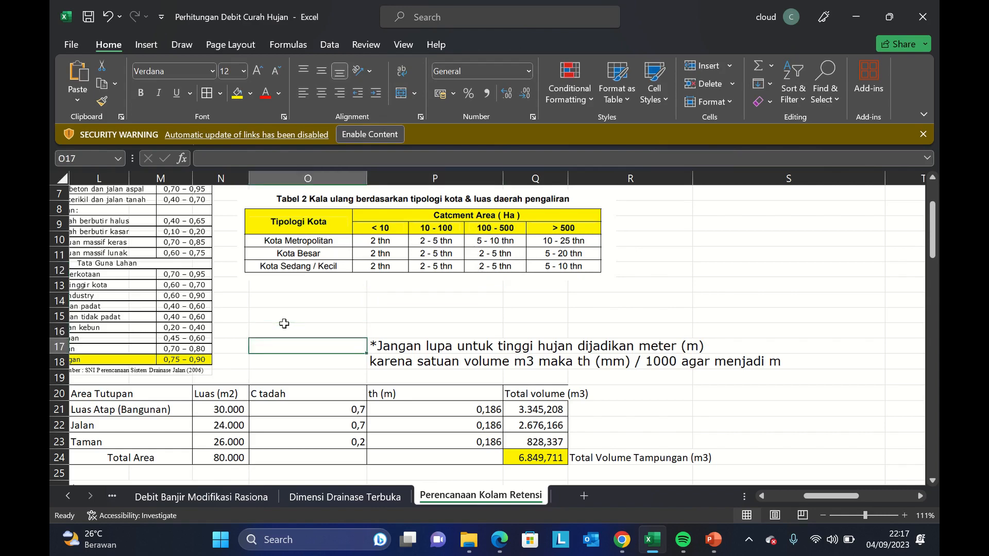
{"action": "key", "text": "Down"}
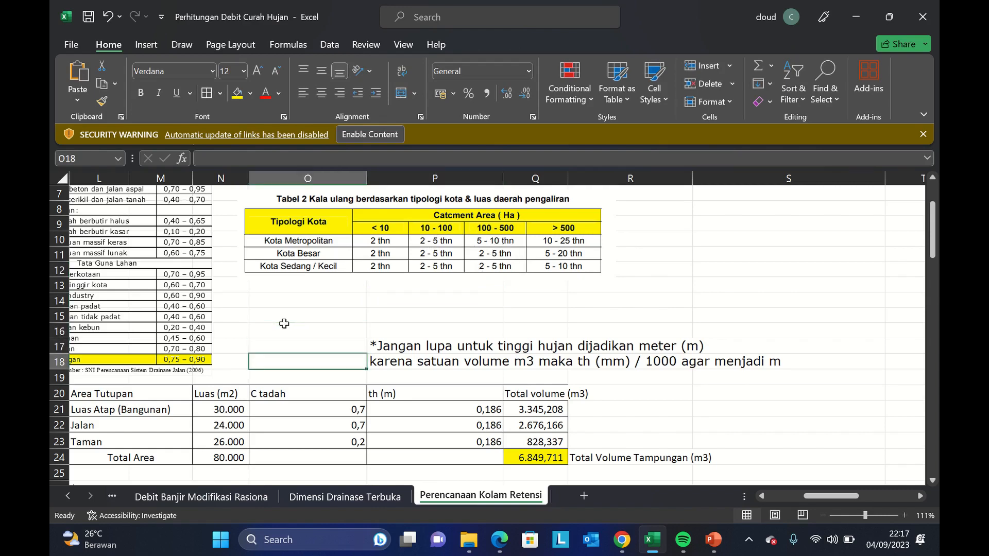
{"action": "key", "text": "Down"}
{"action": "key", "text": "Down"}
{"action": "key", "text": "Down"}
{"action": "key", "text": "Down"}
{"action": "key", "text": "Down"}
{"action": "key", "text": "Down"}
{"action": "key", "text": "Down"}
{"action": "key", "text": "Down"}
{"action": "key", "text": "Down"}
{"action": "key", "text": "Down"}
{"action": "key", "text": "Down"}
{"action": "key", "text": "Down"}
{"action": "key", "text": "Down"}
{"action": "key", "text": "Down"}
{"action": "key", "text": "Down"}
{"action": "key", "text": "Down"}
{"action": "key", "text": "Down"}
{"action": "key", "text": "Down"}
{"action": "key", "text": "Down"}
{"action": "key", "text": "Down"}
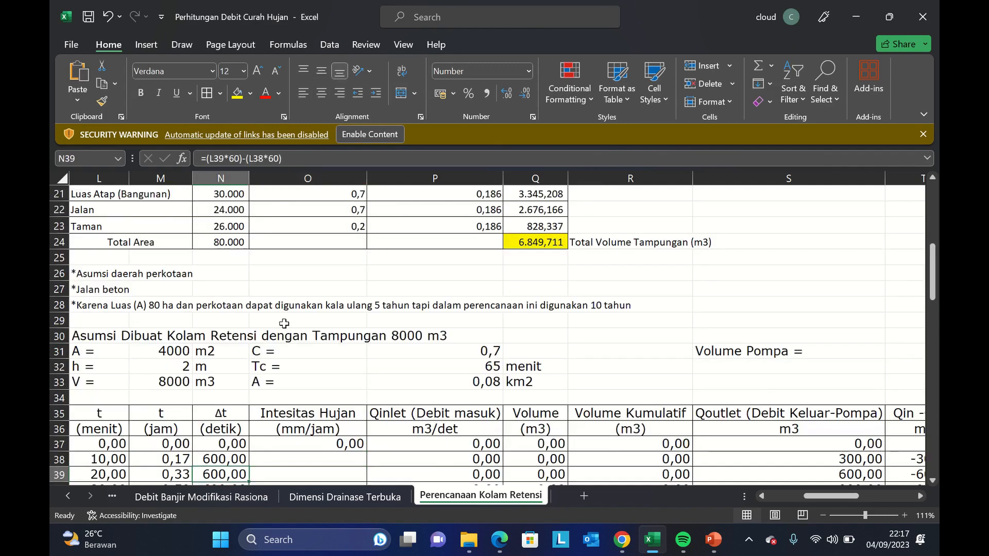
{"action": "key", "text": "Left"}
{"action": "key", "text": "Down"}
{"action": "key", "text": "Down"}
{"action": "key", "text": "Down"}
{"action": "key", "text": "Down"}
{"action": "key", "text": "Left"}
{"action": "key", "text": "Left"}
{"action": "key", "text": "Left"}
{"action": "key", "text": "Left"}
{"action": "key", "text": "Left"}
{"action": "key", "text": "Left"}
{"action": "key", "text": "Left"}
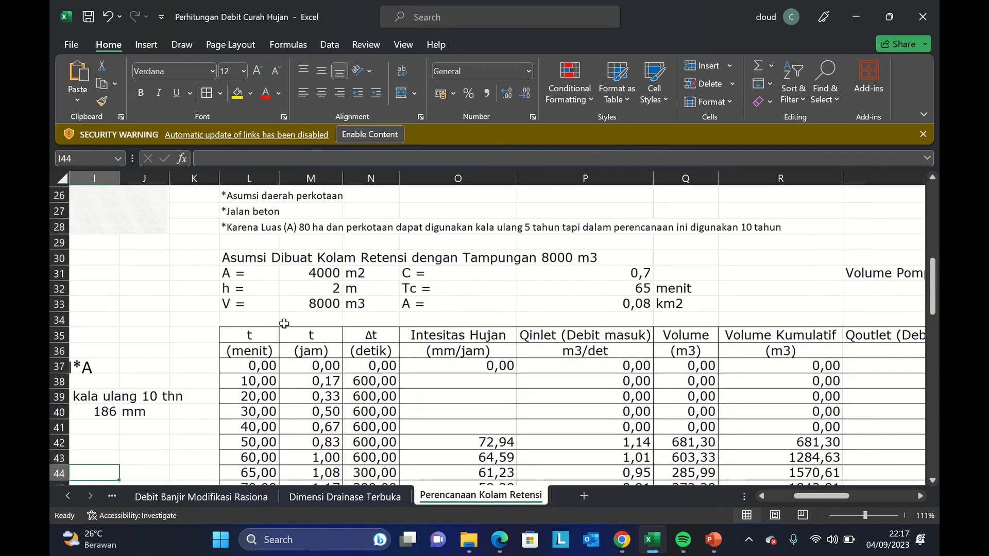
Enter the rainfall intensity formula =($I$40/24)*(24/M38)^(2/3) in O38 for the 10-minute row.
{"action": "key", "text": "Right"}
{"action": "key", "text": "Right"}
{"action": "key", "text": "Right"}
{"action": "key", "text": "Right"}
{"action": "key", "text": "Right"}
{"action": "key", "text": "Right"}
{"action": "key", "text": "Up"}
{"action": "key", "text": "Up"}
{"action": "key", "text": "Right"}
{"action": "key", "text": "Right"}
{"action": "key", "text": "Up"}
{"action": "key", "text": "Up"}
{"action": "key", "text": "Up"}
{"action": "key", "text": "Up"}
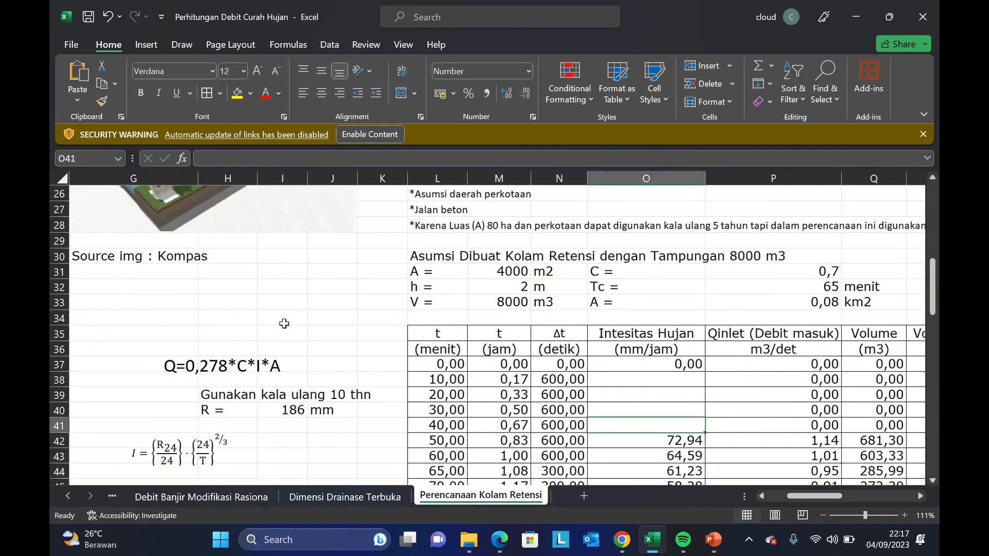
{"action": "type", "text": "="}
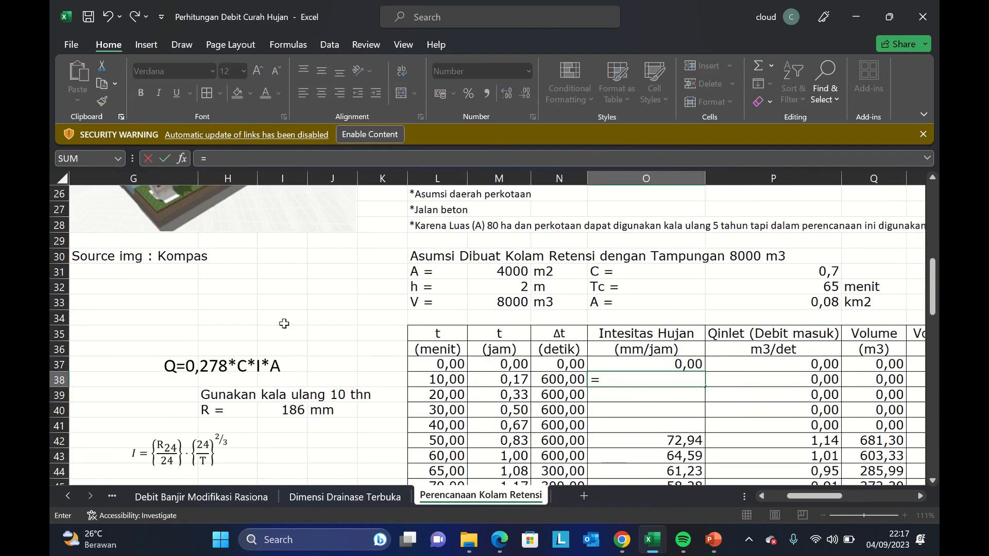
{"action": "type", "text": "("}
{"action": "left_click", "coordinate": [300, 411]}
{"action": "type", "text": "/2"}
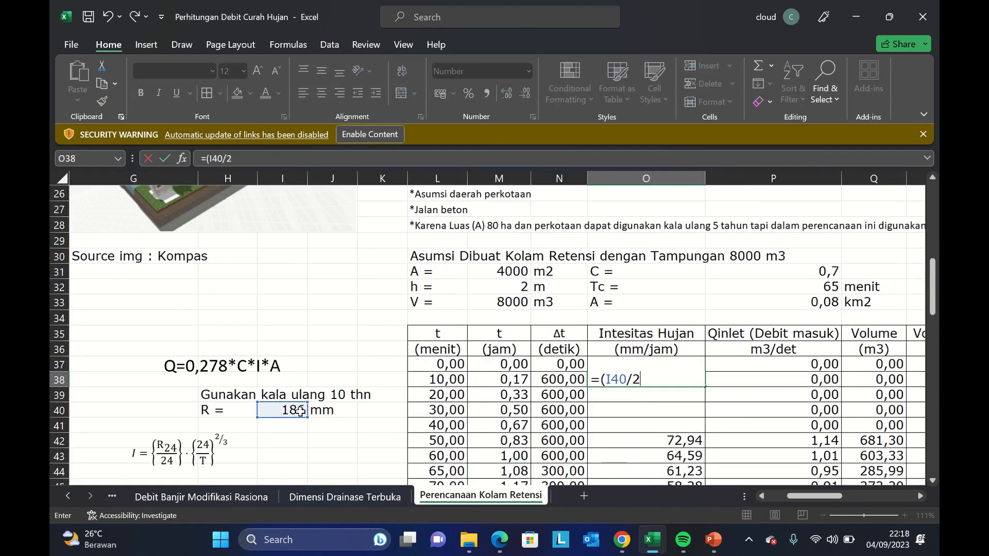
{"action": "type", "text": "4)*(24/"}
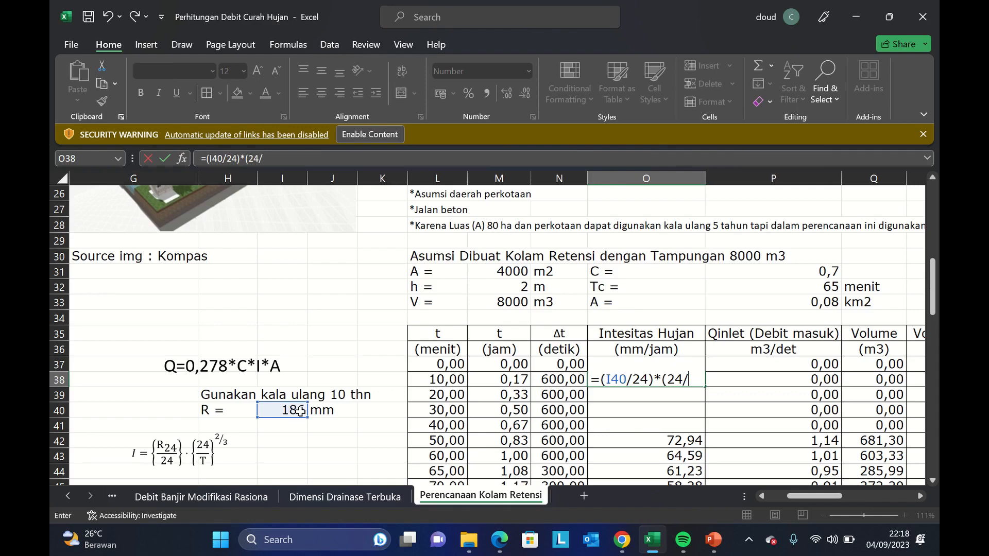
{"action": "double_click", "coordinate": [618, 380]}
{"action": "key", "text": "F4"}
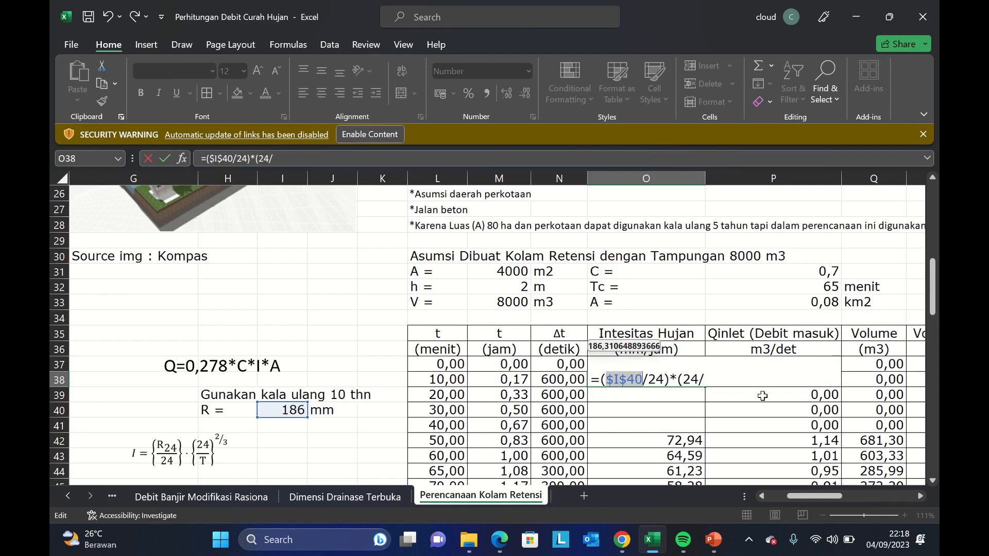
{"action": "left_click", "coordinate": [706, 379]}
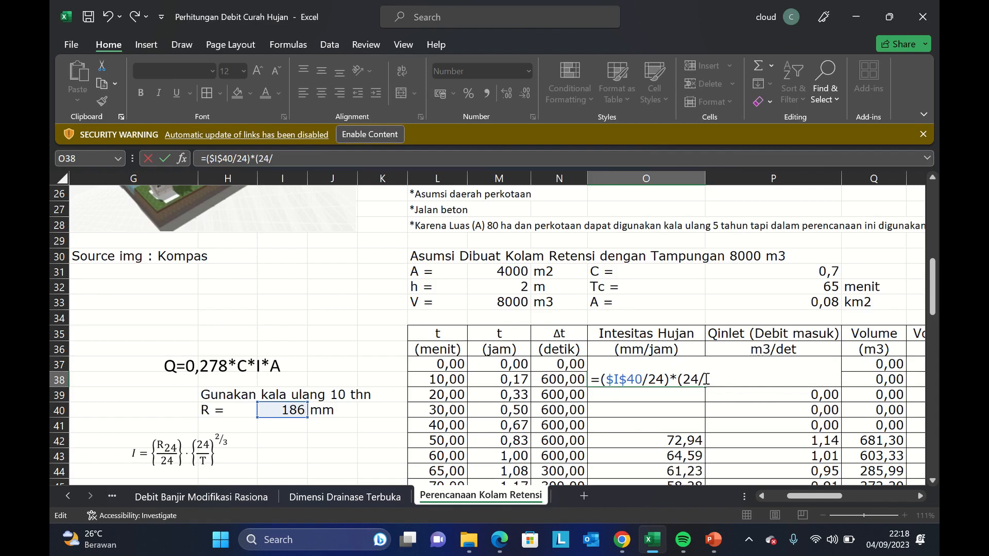
{"action": "left_click", "coordinate": [508, 380]}
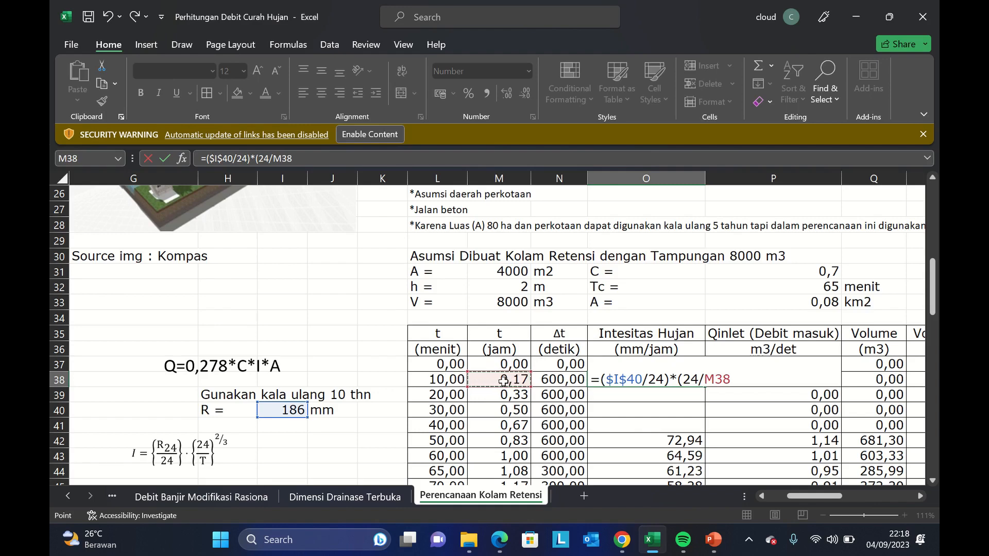
{"action": "type", "text": ")^(2/3"}
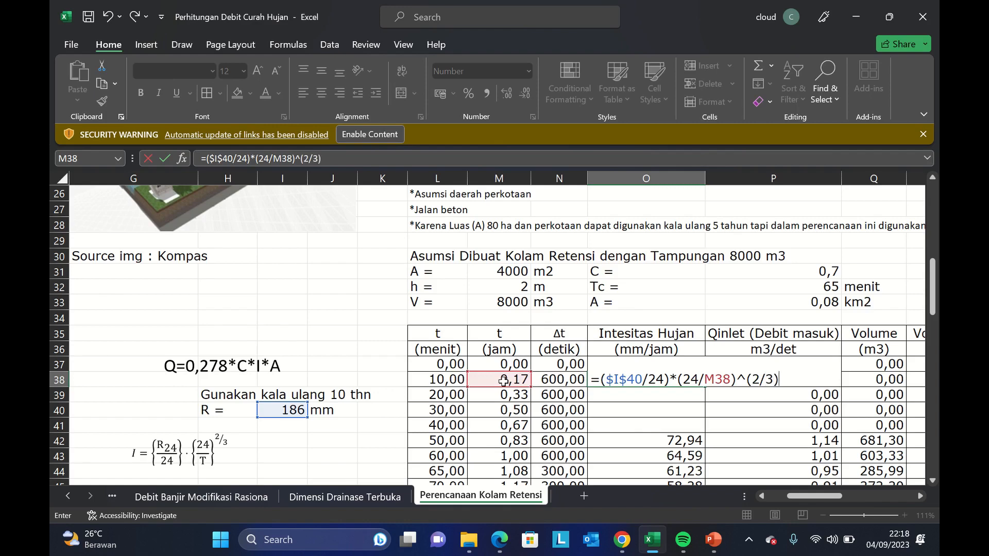
{"action": "type", "text": ")"}
{"action": "key", "text": "Return"}
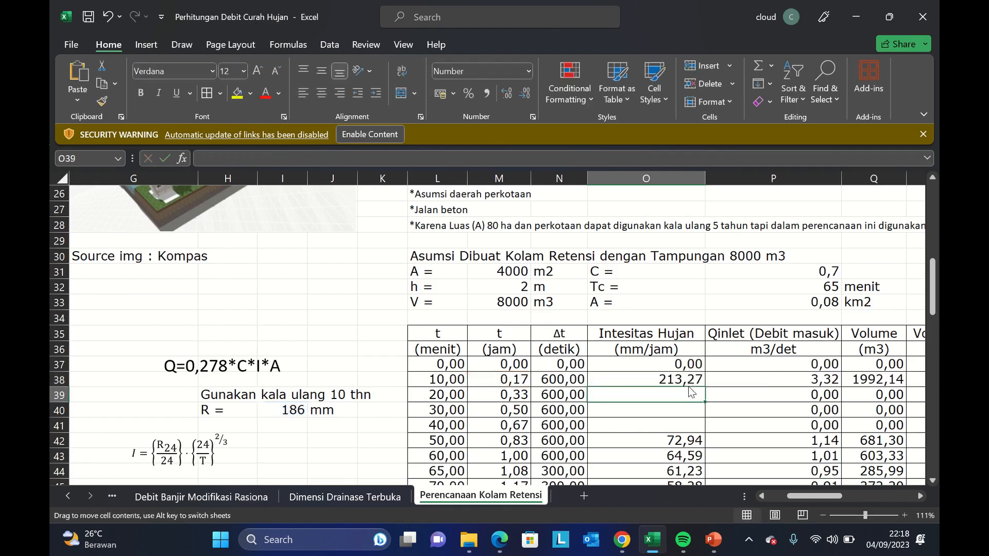
Fill the Intesitas Hujan (mm/jam) formula from O38 down to O86.
{"action": "key", "text": "Right"}
{"action": "left_click_drag", "start_coordinate": [708, 390], "coordinate": [702, 458]}
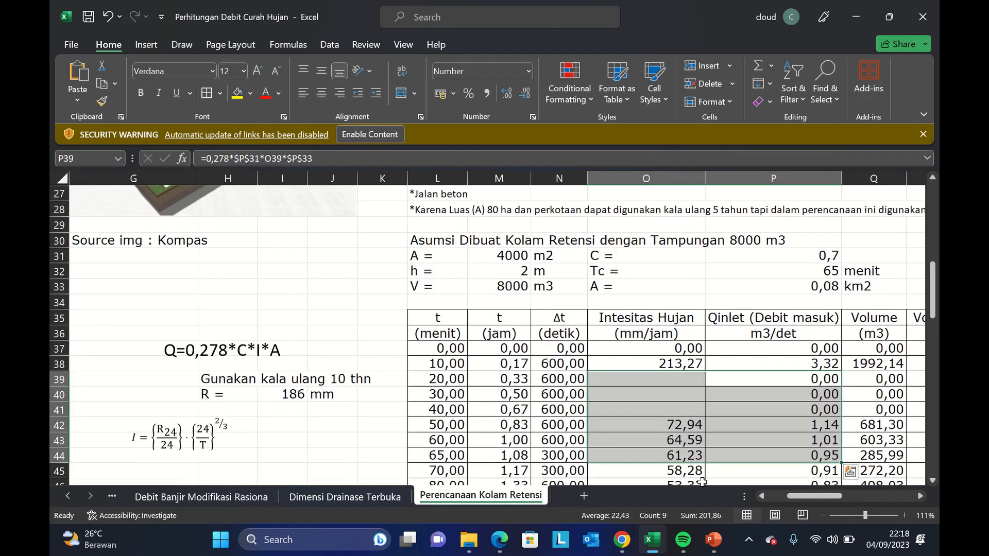
{"action": "left_click", "coordinate": [701, 366]}
{"action": "left_click_drag", "start_coordinate": [706, 371], "coordinate": [702, 412]}
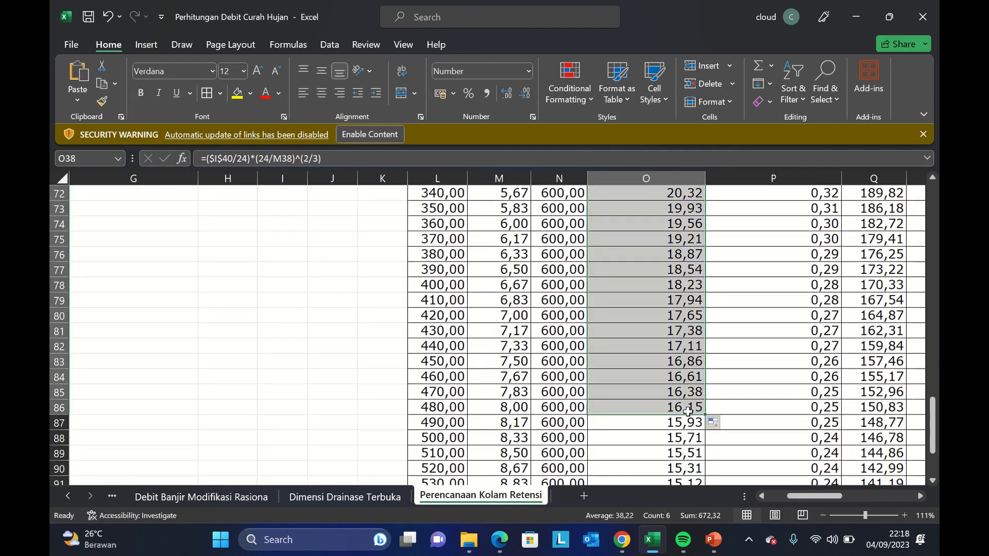
{"action": "left_click", "coordinate": [932, 332]}
{"action": "left_click_drag", "start_coordinate": [931, 341], "coordinate": [932, 273]}
Compare the Qinlet (Debit masuk) formulas with the reference equation Q=0,278*C*I*A, and check the Volume formula in Q38.
{"action": "left_click", "coordinate": [753, 344]}
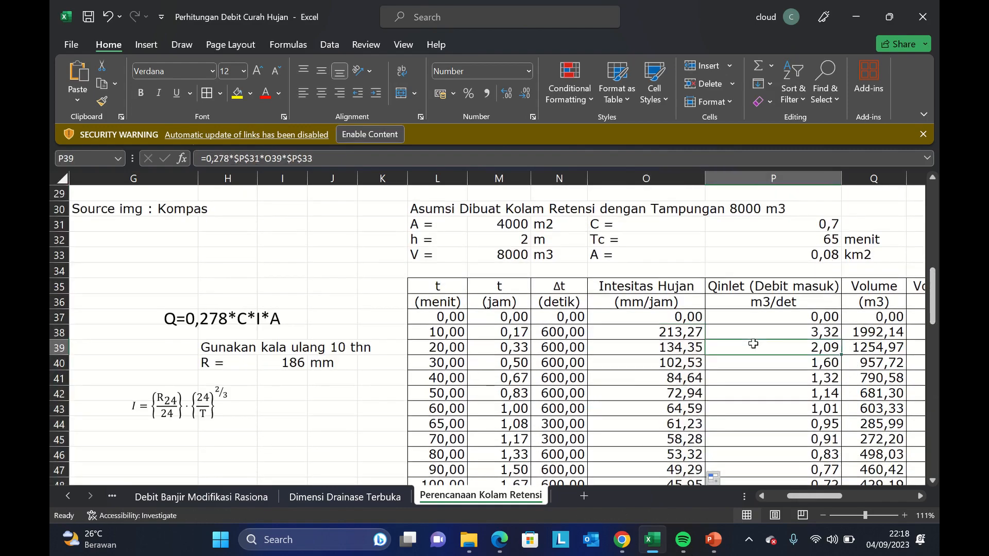
{"action": "key", "text": "Up"}
{"action": "key", "text": "Right"}
{"action": "key", "text": "Right"}
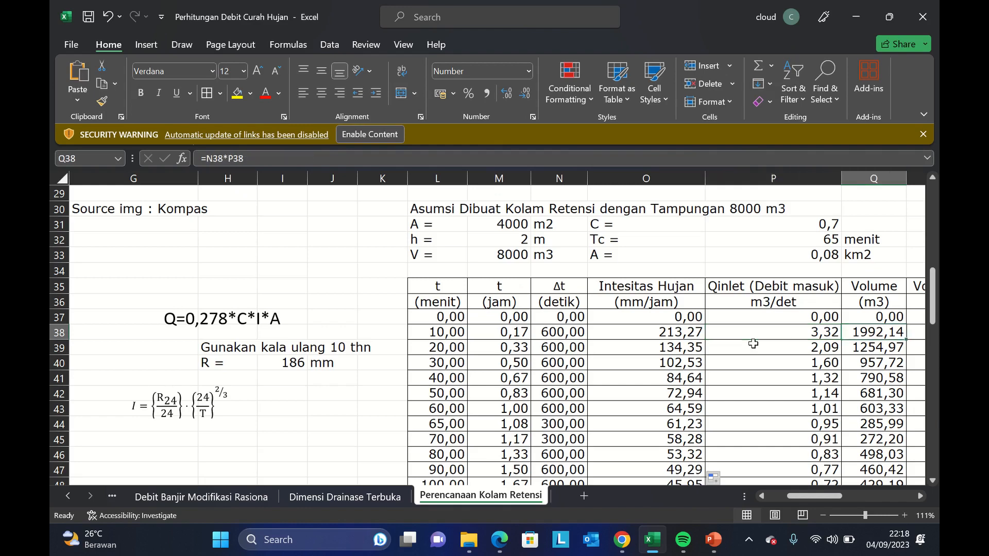
{"action": "key", "text": "Left"}
{"action": "key", "text": "Left"}
{"action": "key", "text": "Left"}
{"action": "key", "text": "Left"}
{"action": "key", "text": "Left"}
{"action": "key", "text": "Left"}
{"action": "key", "text": "Left"}
{"action": "key", "text": "Left"}
{"action": "key", "text": "Left"}
{"action": "key", "text": "Left"}
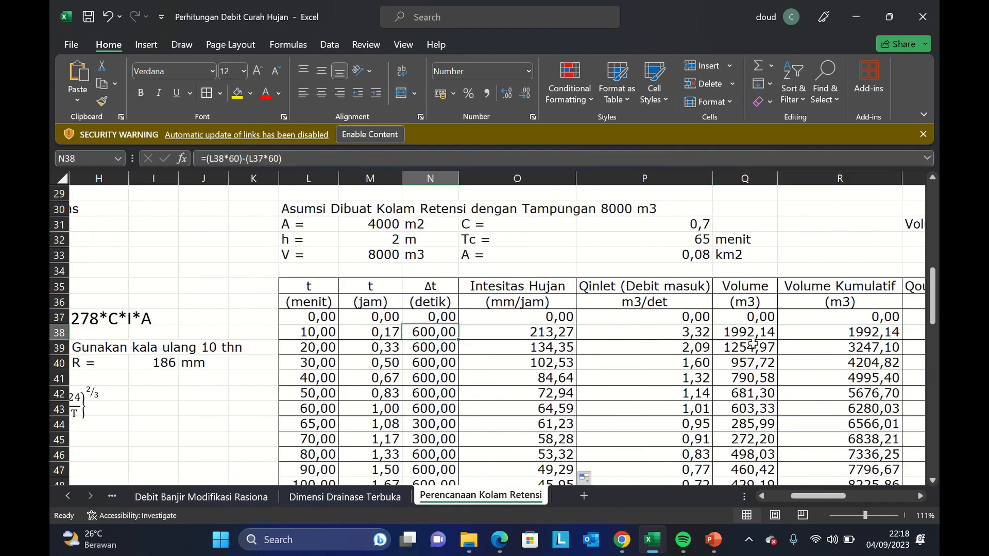
{"action": "key", "text": "Left"}
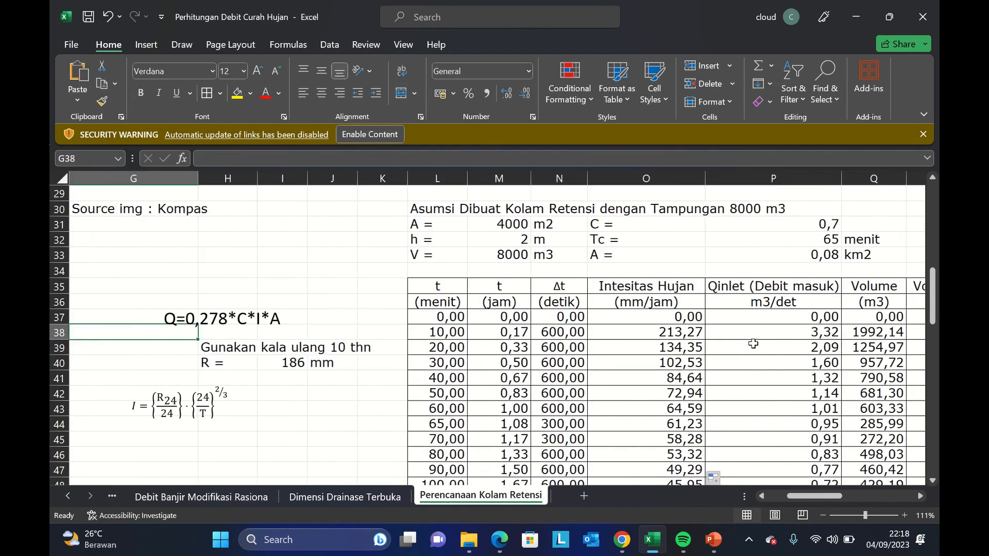
{"action": "left_click", "coordinate": [765, 323]}
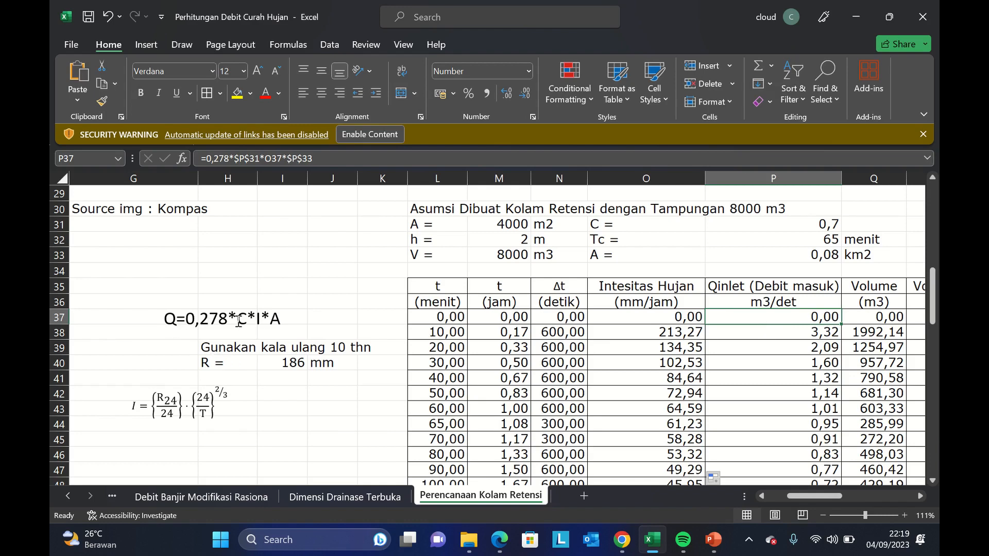
Clear the Qinlet (Debit masuk) formulas from P38 through P43.
{"action": "left_click", "coordinate": [774, 328]}
{"action": "key", "text": "shift+Down"}
{"action": "key", "text": "shift+Down"}
{"action": "key", "text": "shift+Down"}
{"action": "key", "text": "shift+Down"}
{"action": "key", "text": "shift+Down"}
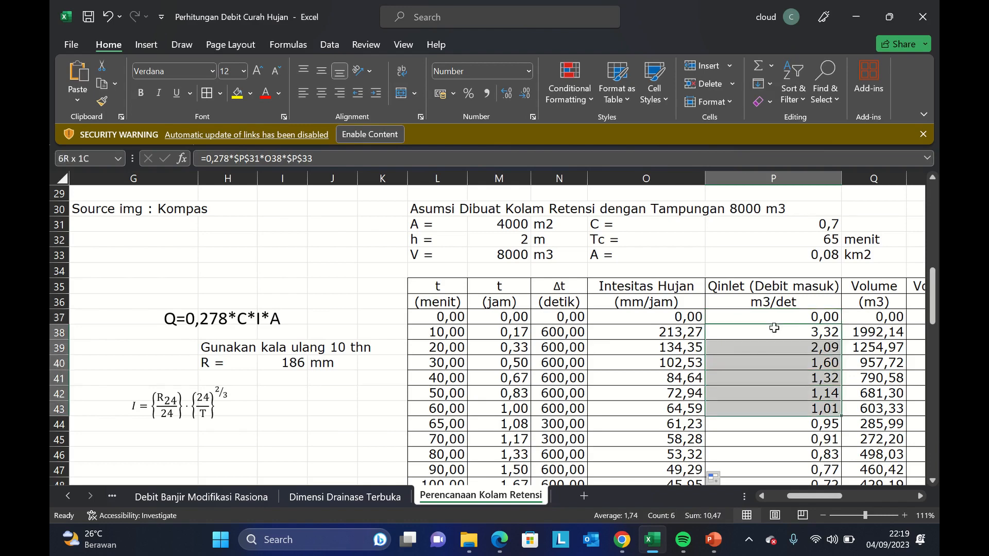
{"action": "key", "text": "Delete"}
Enter the inflow formula =0,278*$P$31*O38*$P$33 in P38 for the 10-minute row.
{"action": "key", "text": "Up"}
{"action": "key", "text": "Up"}
{"action": "key", "text": "Down"}
{"action": "key", "text": "Down"}
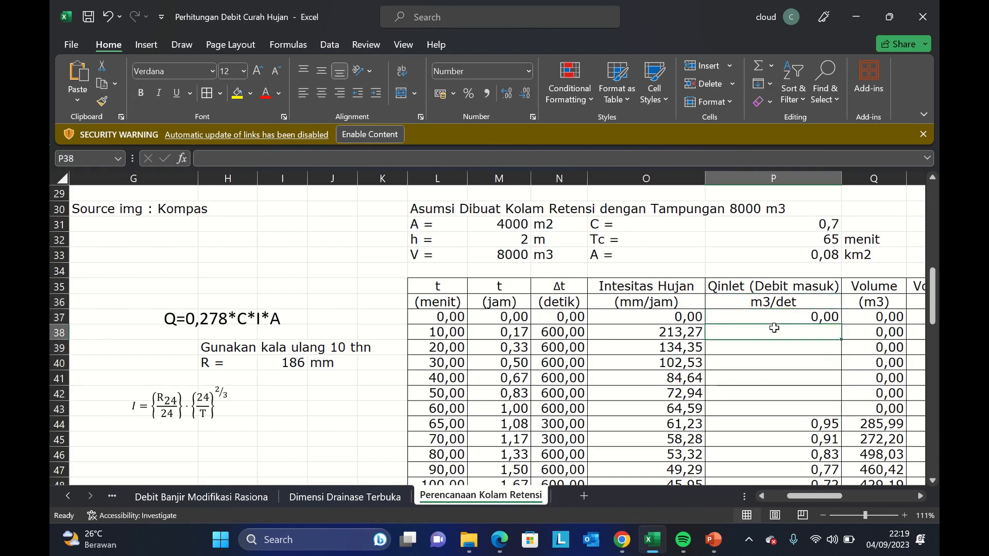
{"action": "type", "text": "=0,278*"}
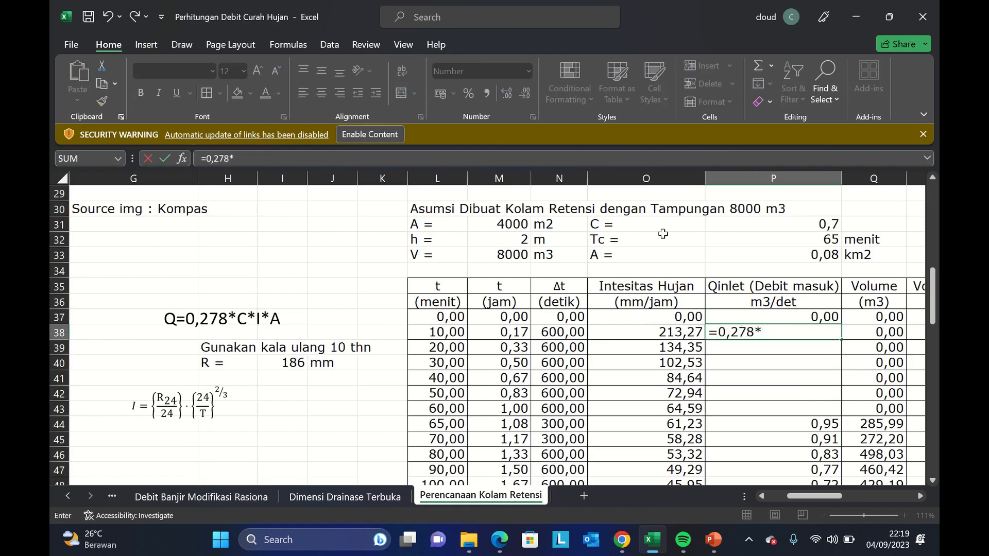
{"action": "left_click", "coordinate": [822, 225]}
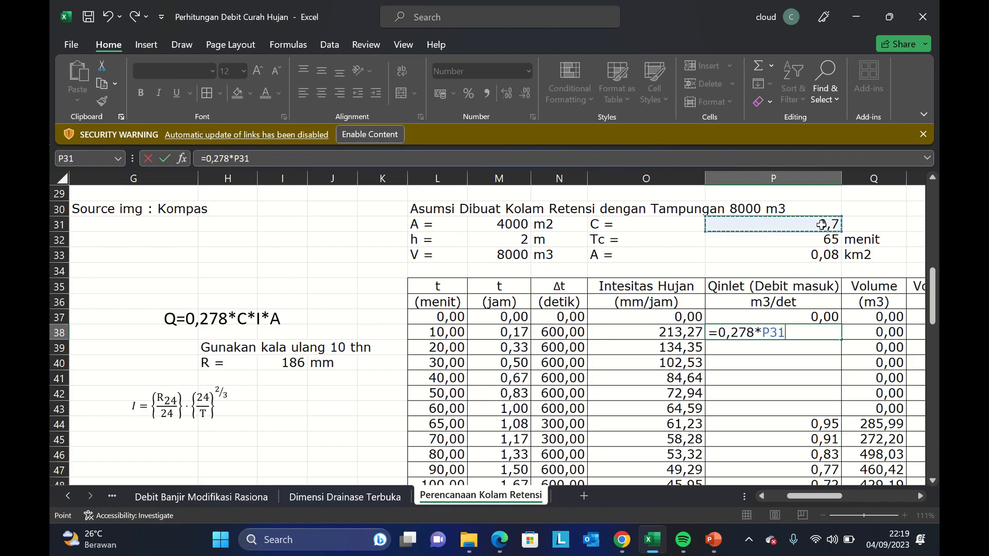
{"action": "key", "text": "F4"}
{"action": "type", "text": "*"}
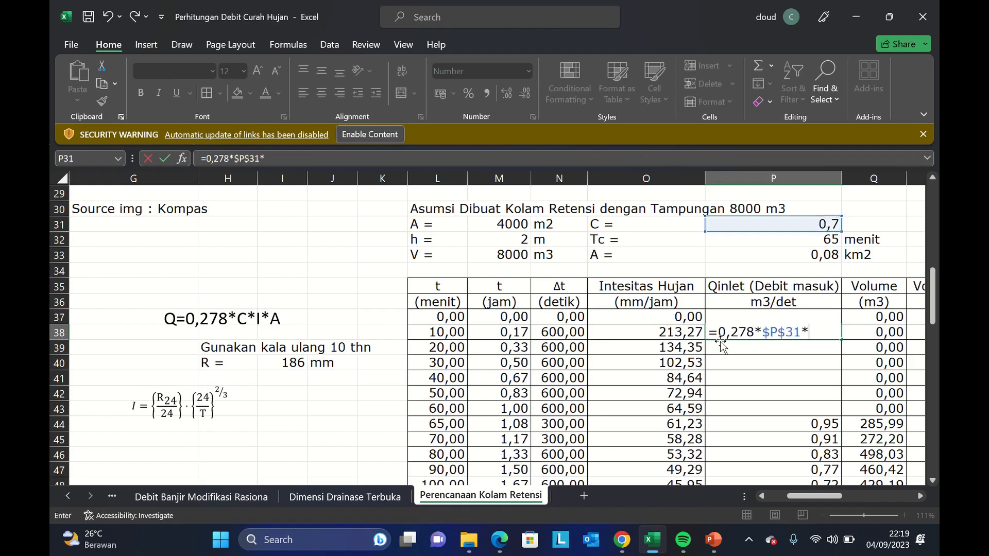
{"action": "left_click", "coordinate": [643, 332]}
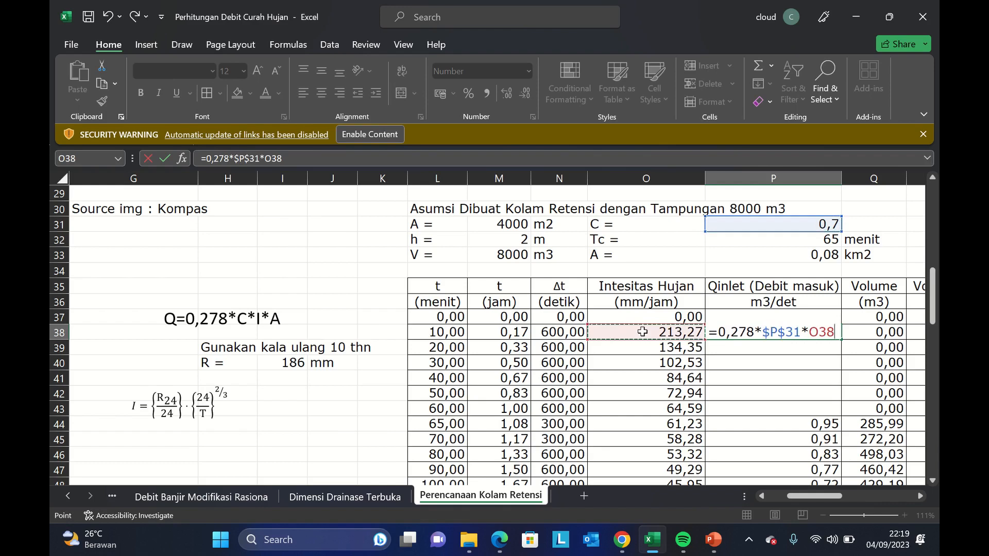
{"action": "type", "text": "*"}
{"action": "left_click", "coordinate": [788, 250]}
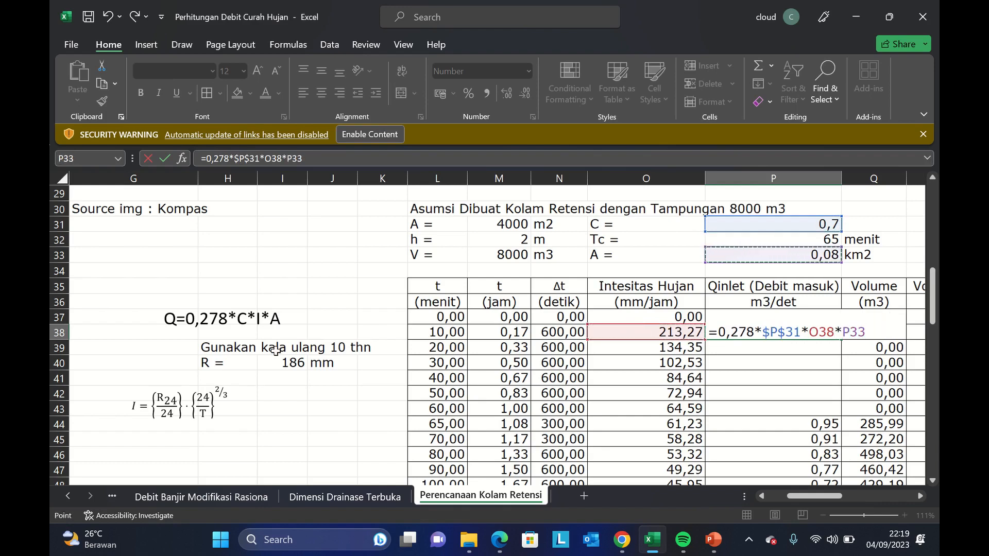
{"action": "key", "text": "F4"}
{"action": "key", "text": "Return"}
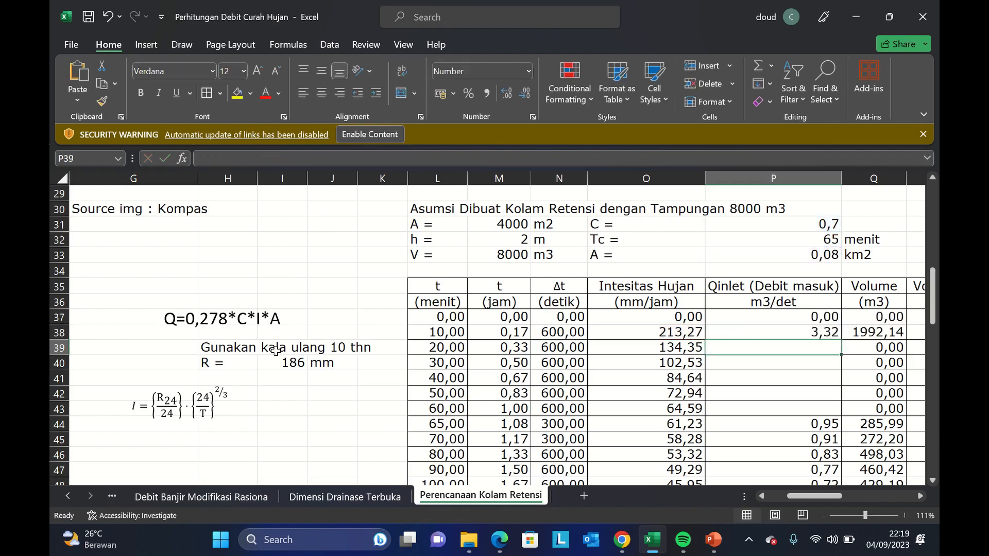
Fill the Qinlet (Debit masuk) formula from P38 down to P55.
{"action": "left_click", "coordinate": [812, 334]}
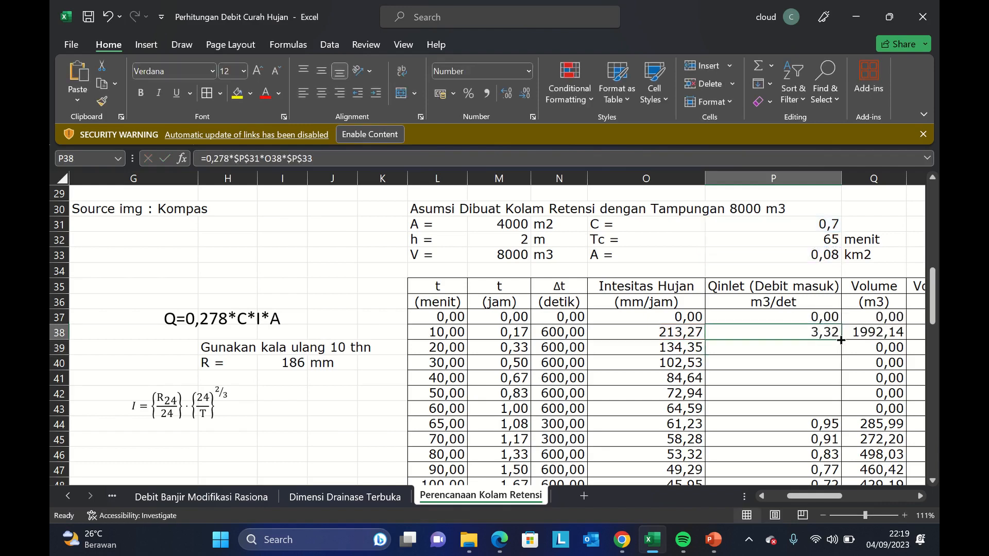
{"action": "left_click_drag", "start_coordinate": [842, 340], "coordinate": [819, 448]}
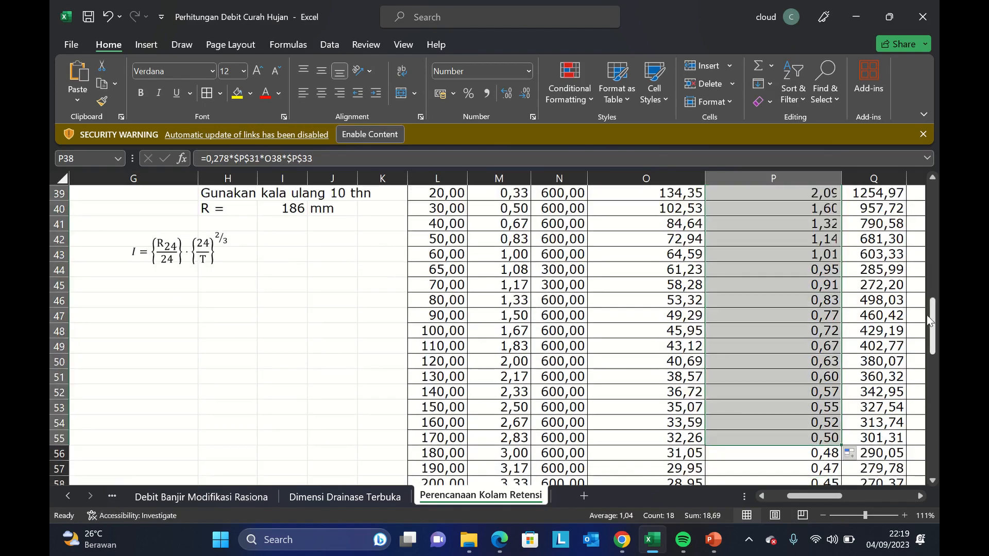
{"action": "mouse_move", "coordinate": [933, 337]}
{"action": "left_mouse_down"}
{"action": "mouse_move", "coordinate": [934, 305]}
{"action": "mouse_move", "coordinate": [932, 436]}
{"action": "mouse_move", "coordinate": [933, 323]}
{"action": "left_mouse_up"}
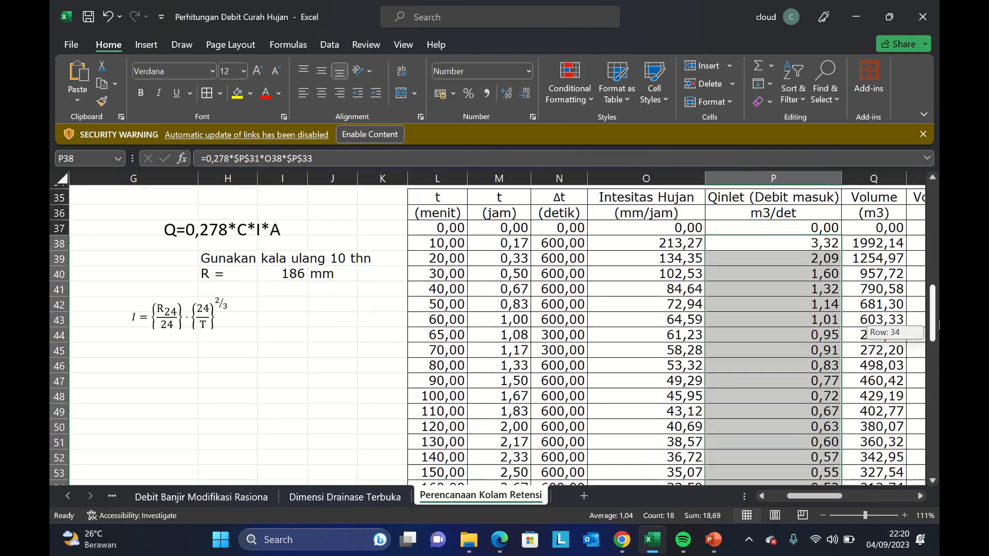
Inspect the cell references of the rainfall intensity formula in O39, and view the table down to the 580-minute row.
{"action": "left_click", "coordinate": [651, 258]}
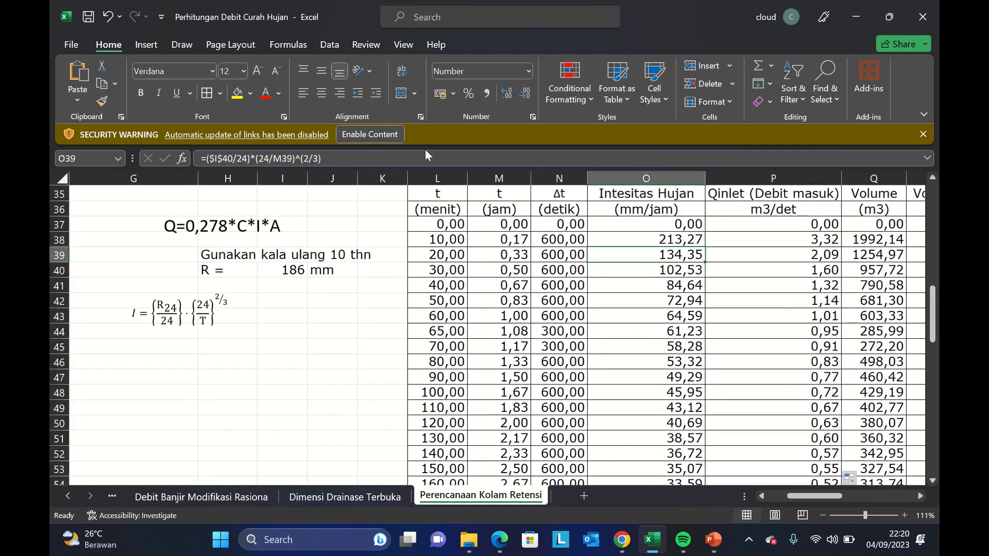
{"action": "left_click", "coordinate": [401, 163]}
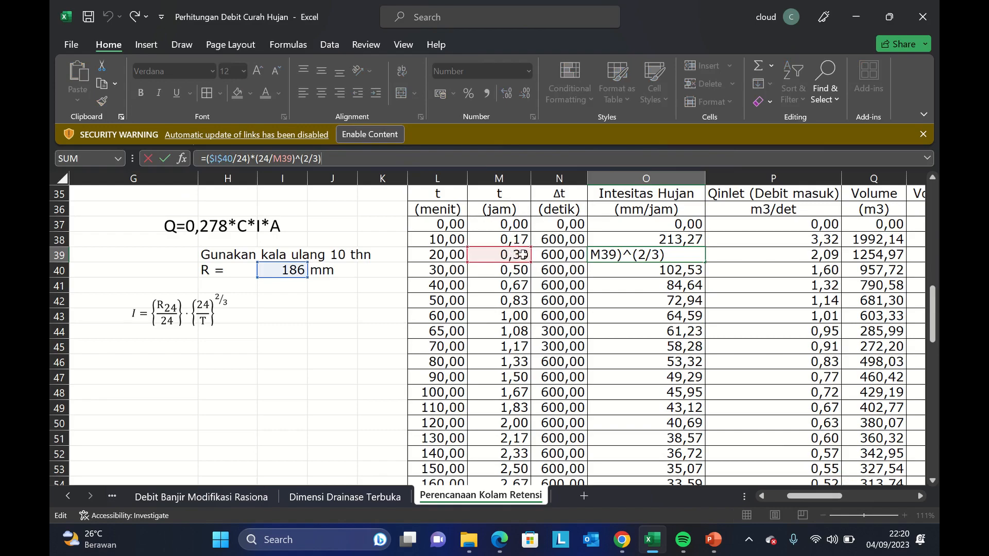
{"action": "key", "text": "Return"}
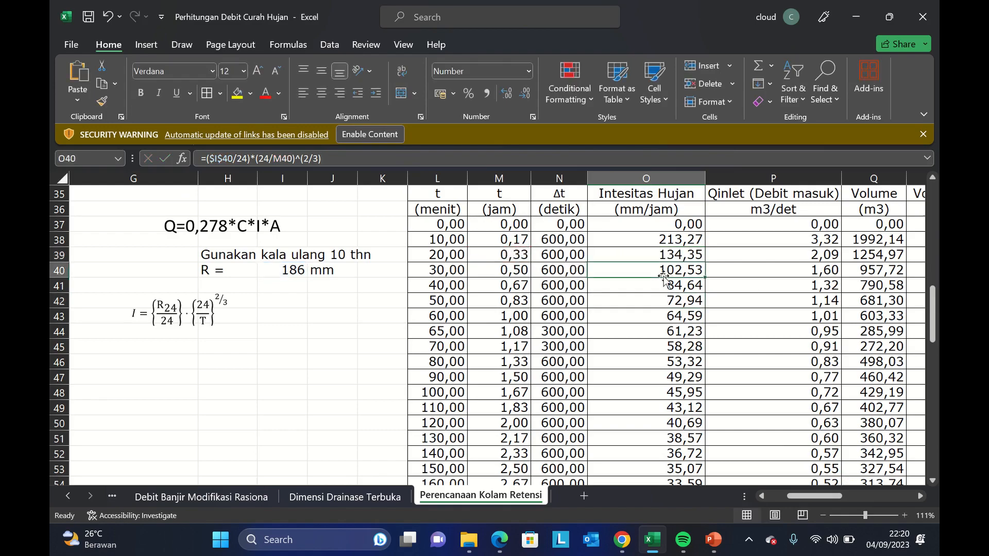
{"action": "left_click_drag", "start_coordinate": [937, 322], "coordinate": [935, 462]}
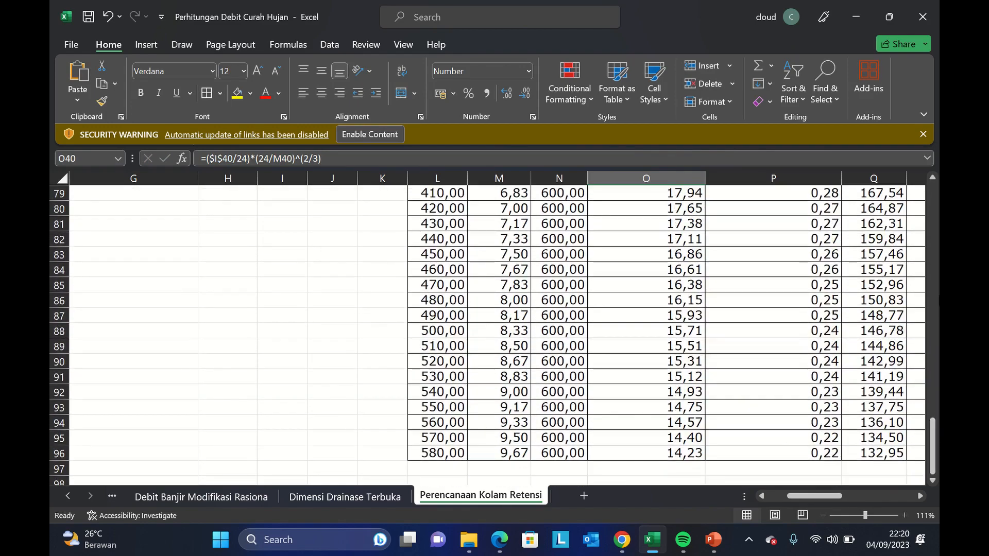
Inspect the cell references of the Qinlet (Debit masuk) formula in P39 and in P88 for the 500-minute row.
{"action": "scroll", "coordinate": [824, 386], "scroll_direction": "up", "scroll_amount": 17}
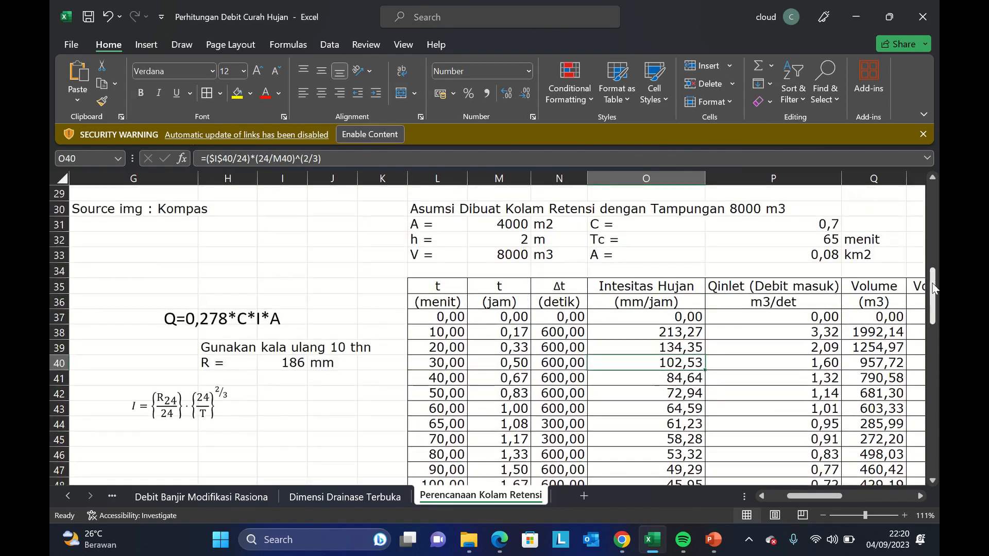
{"action": "left_click", "coordinate": [822, 322]}
{"action": "left_click", "coordinate": [814, 348]}
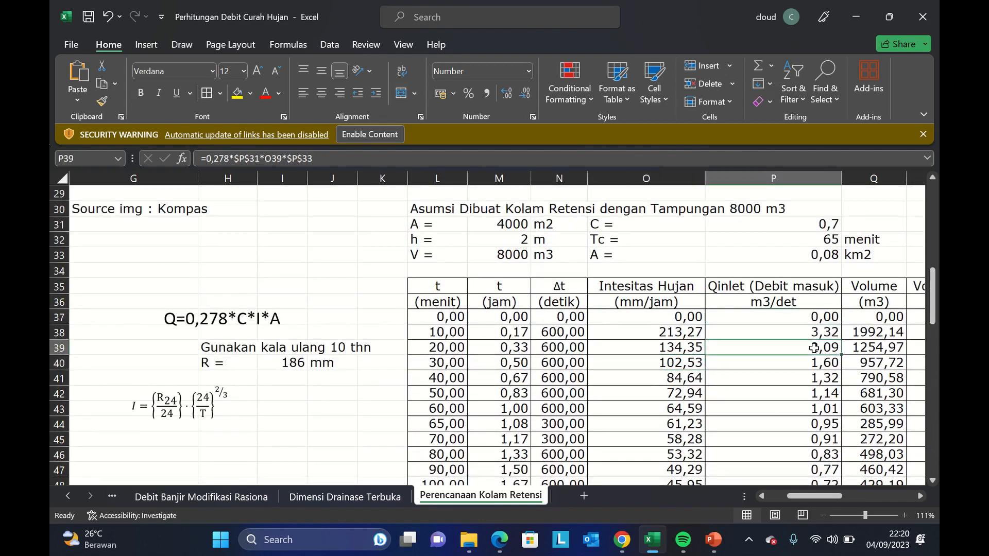
{"action": "left_click_drag", "start_coordinate": [934, 311], "coordinate": [932, 463]}
{"action": "left_click_drag", "start_coordinate": [773, 301], "coordinate": [752, 317]}
{"action": "double_click", "coordinate": [791, 334]}
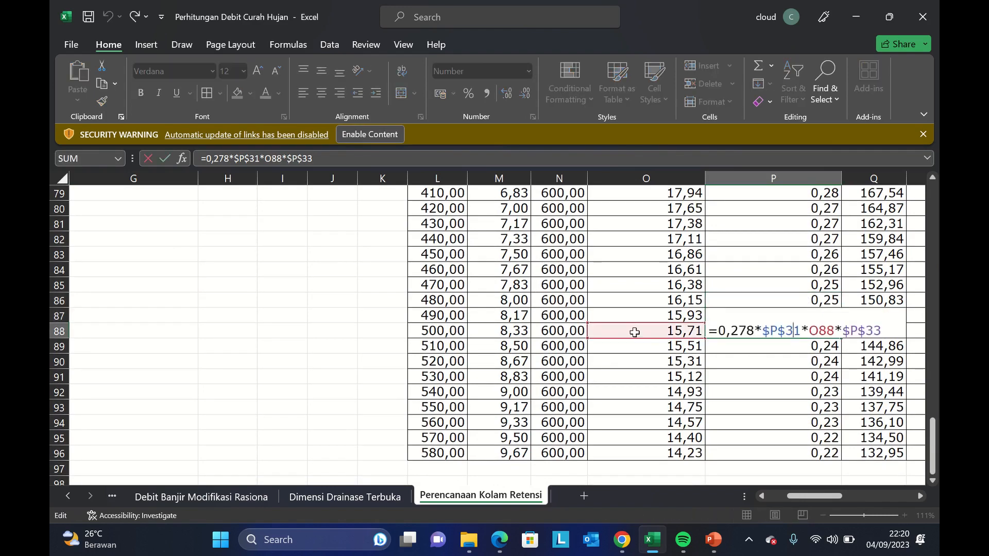
{"action": "left_click", "coordinate": [517, 329]}
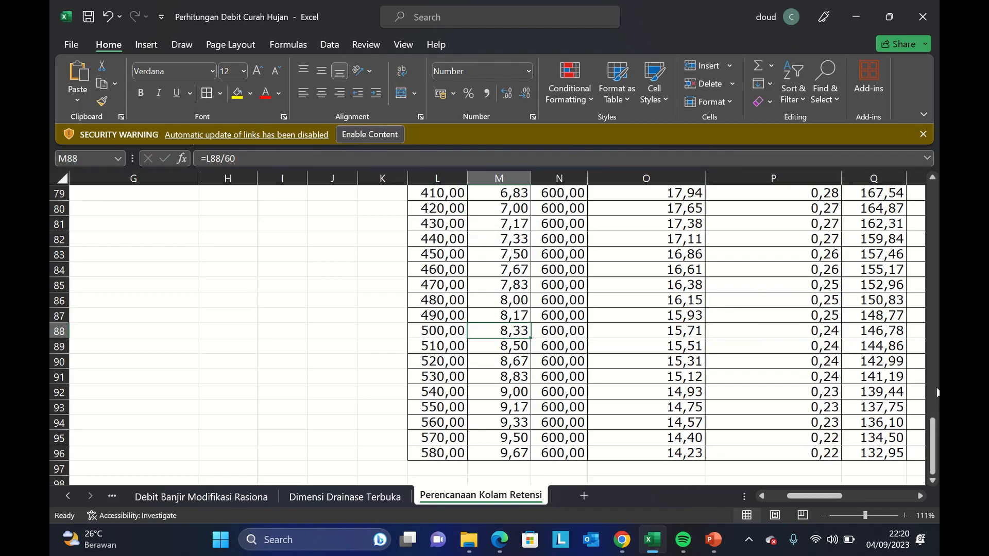
Return to the beginning of the pond table and look over the Qinlet, Volume and Volume Kumulatif column headers and units.
{"action": "left_click_drag", "start_coordinate": [936, 392], "coordinate": [922, 354]}
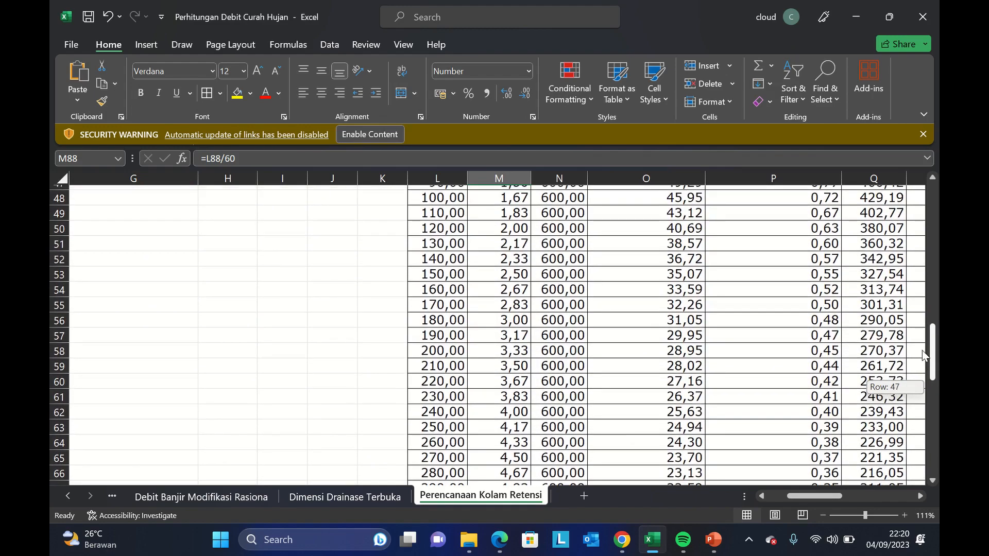
{"action": "left_click_drag", "start_coordinate": [922, 355], "coordinate": [922, 310]}
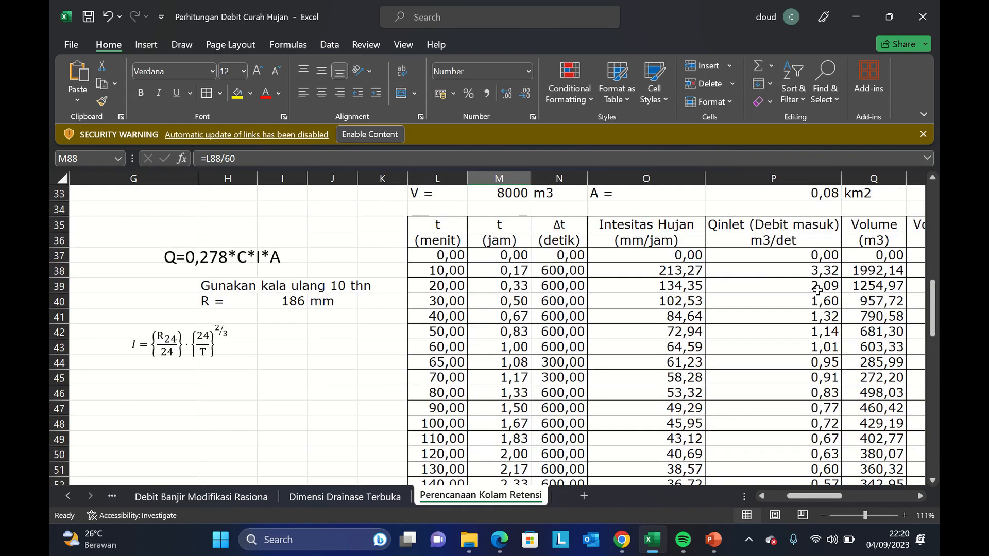
{"action": "left_click", "coordinate": [817, 290]}
{"action": "key", "text": "Up"}
{"action": "key", "text": "Up"}
{"action": "key", "text": "Up"}
{"action": "key", "text": "Up"}
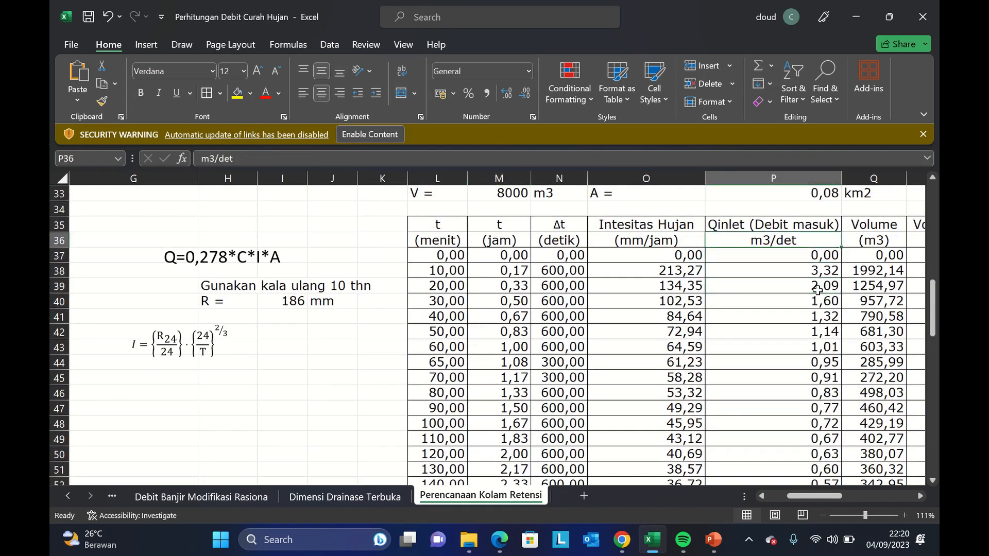
{"action": "key", "text": "Down"}
{"action": "key", "text": "Right"}
{"action": "key", "text": "Right"}
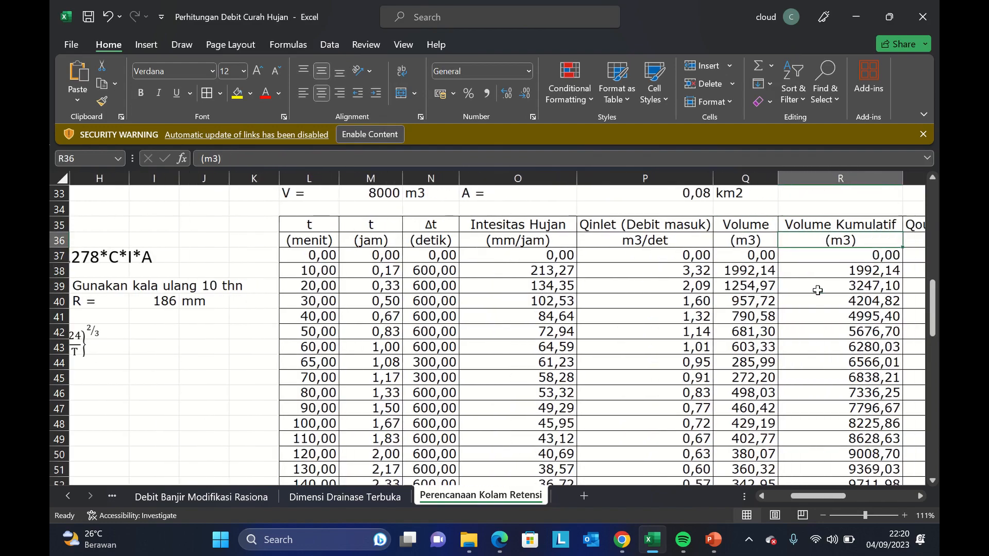
{"action": "key", "text": "Left"}
{"action": "key", "text": "Left"}
{"action": "key", "text": "Left"}
{"action": "key", "text": "Left"}
{"action": "key", "text": "Left"}
{"action": "key", "text": "Left"}
{"action": "key", "text": "Left"}
{"action": "key", "text": "Left"}
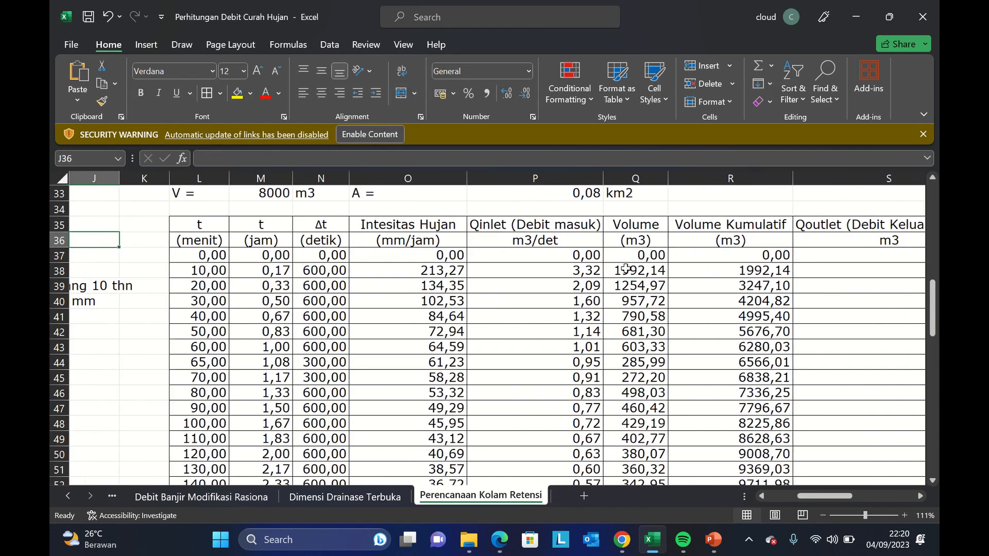
Inspect the cell references of the Volume (m3) formulas in Q37, Q38 and Q39.
{"action": "left_click", "coordinate": [615, 267]}
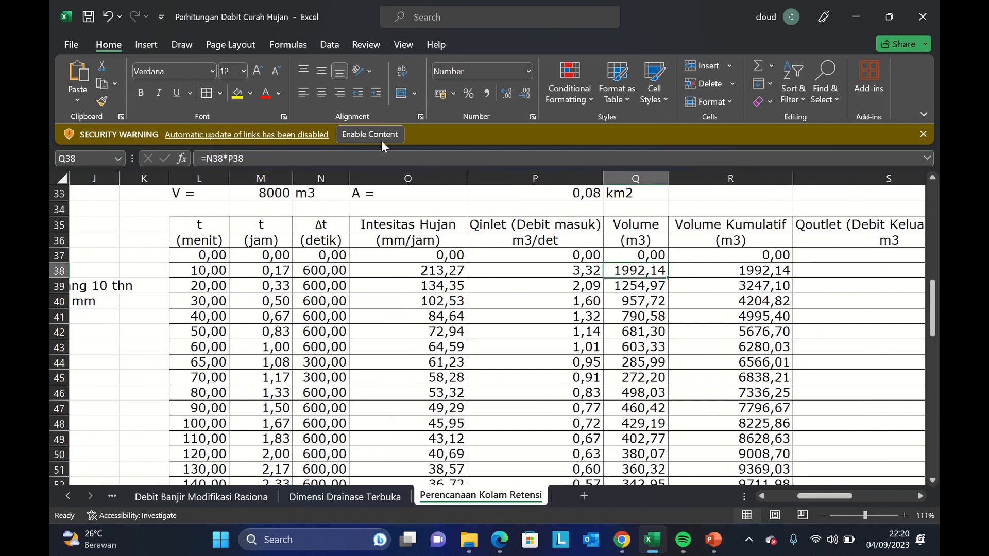
{"action": "left_click", "coordinate": [374, 152]}
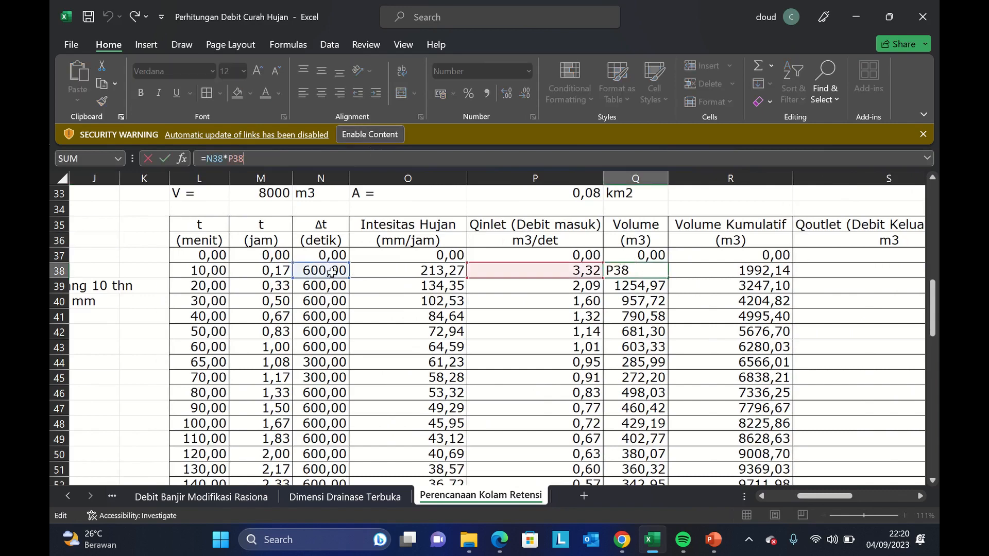
{"action": "key", "text": "Escape"}
{"action": "left_click", "coordinate": [635, 256]}
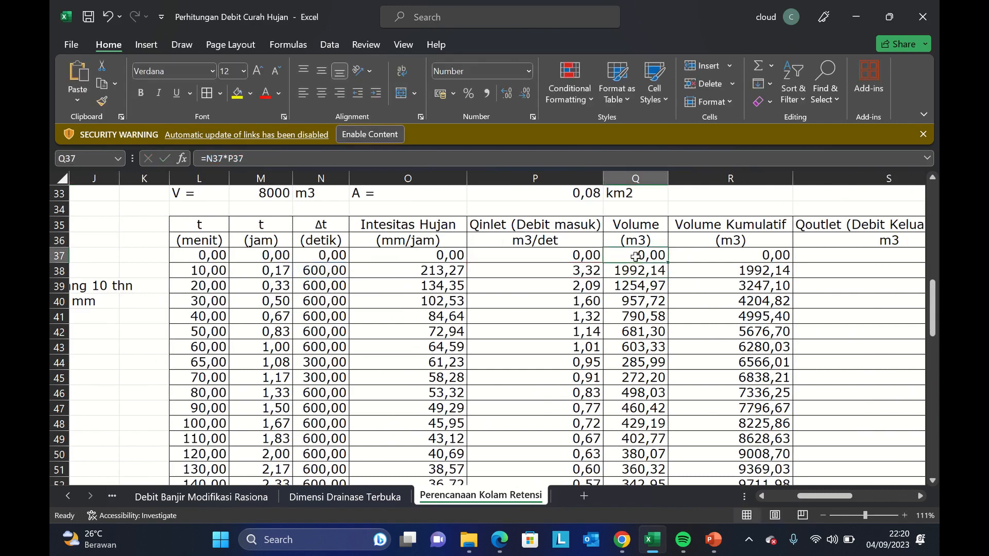
{"action": "left_click", "coordinate": [316, 154]}
{"action": "key", "text": "Escape"}
{"action": "key", "text": "Down"}
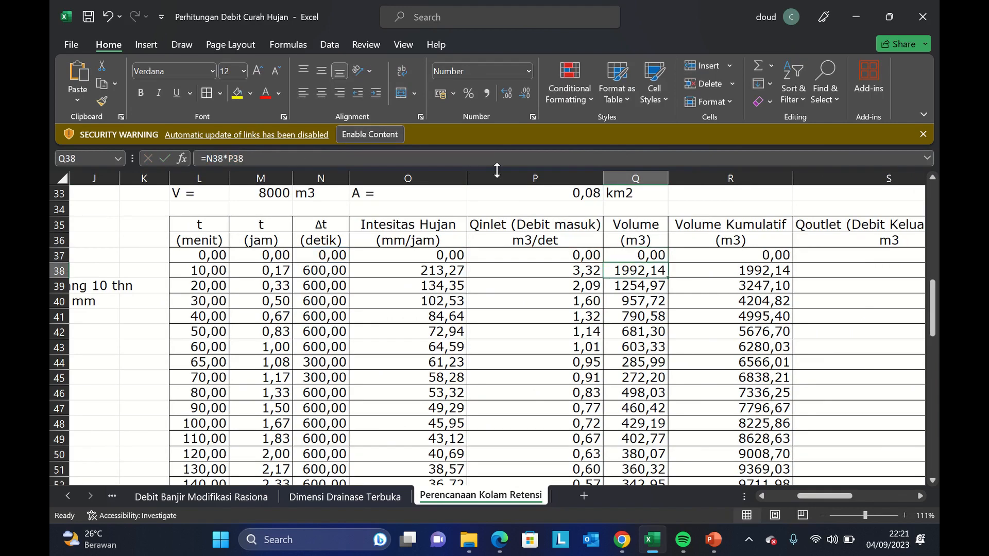
{"action": "left_click", "coordinate": [315, 164]}
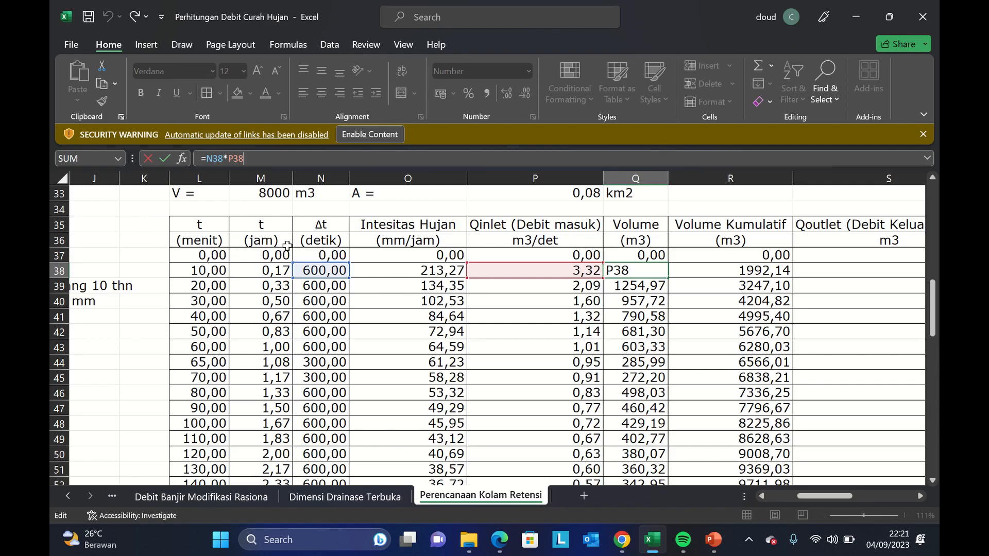
{"action": "key", "text": "Return"}
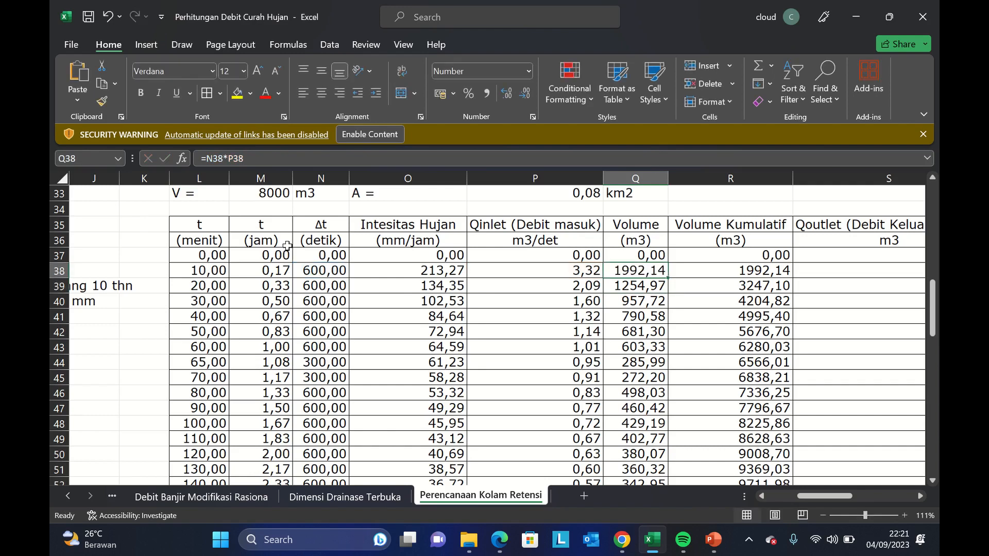
{"action": "key", "text": "Down"}
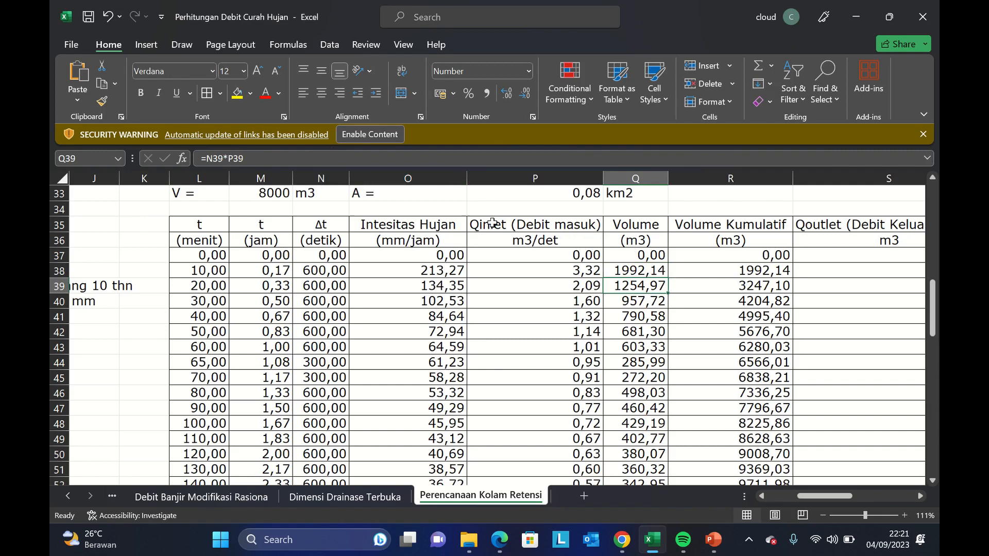
{"action": "left_click", "coordinate": [265, 153]}
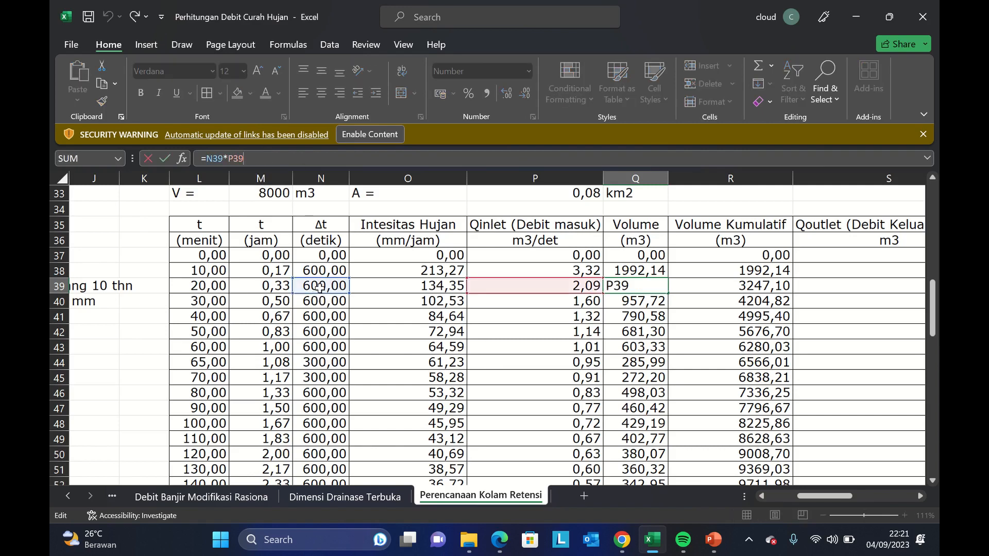
{"action": "key", "text": "Escape"}
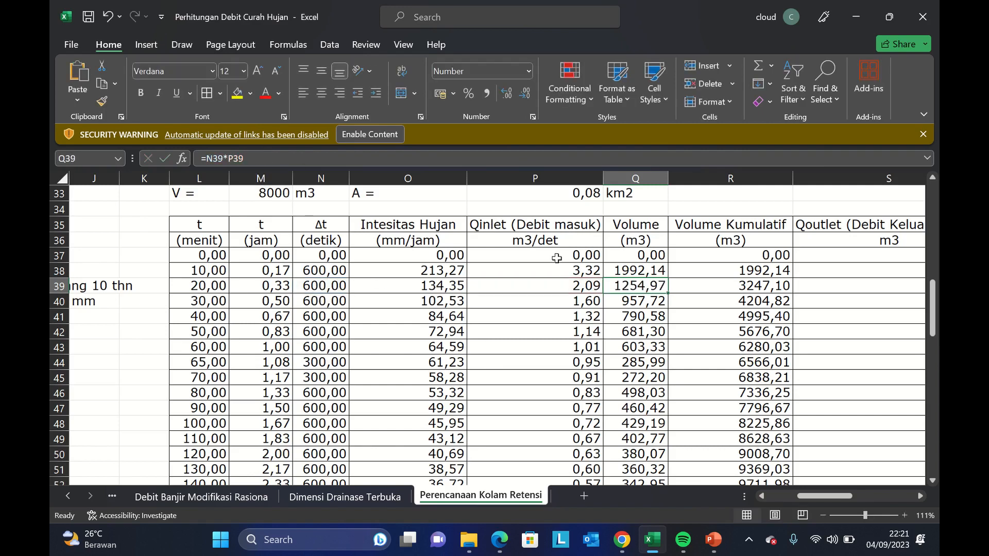
Examine the Qinlet unit in P36 and the Δt (detik) cells N39 through N42.
{"action": "left_click", "coordinate": [535, 240]}
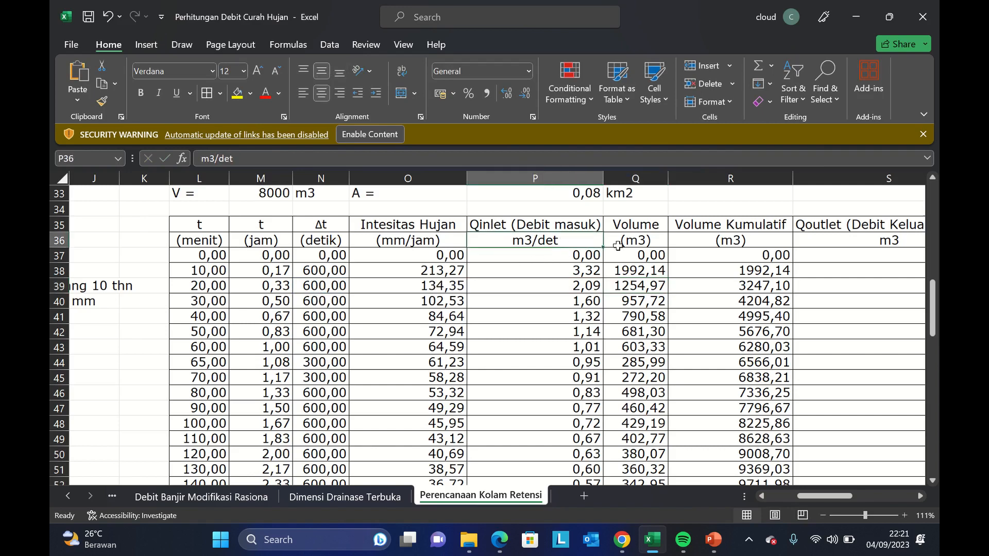
{"action": "left_click", "coordinate": [331, 285]}
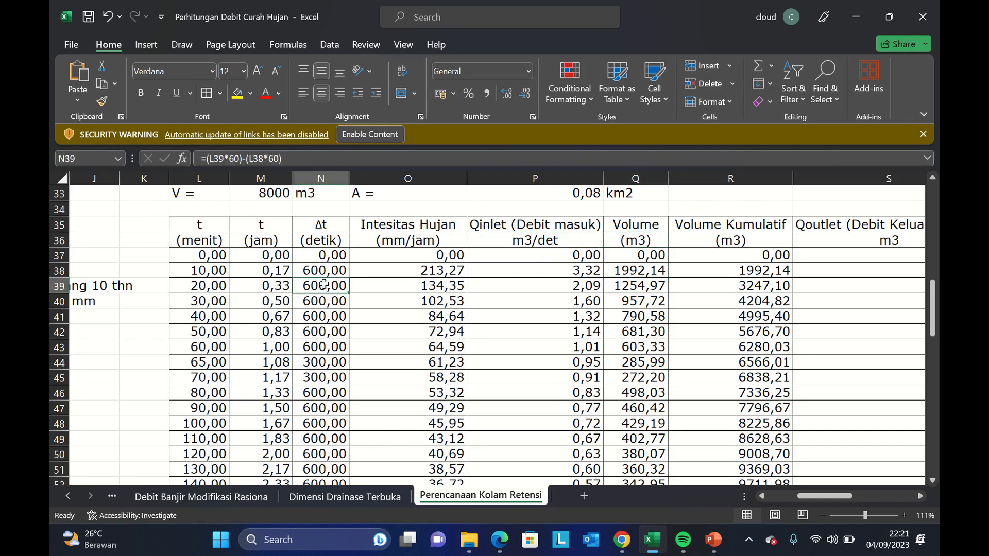
{"action": "left_click_drag", "start_coordinate": [331, 284], "coordinate": [330, 335]}
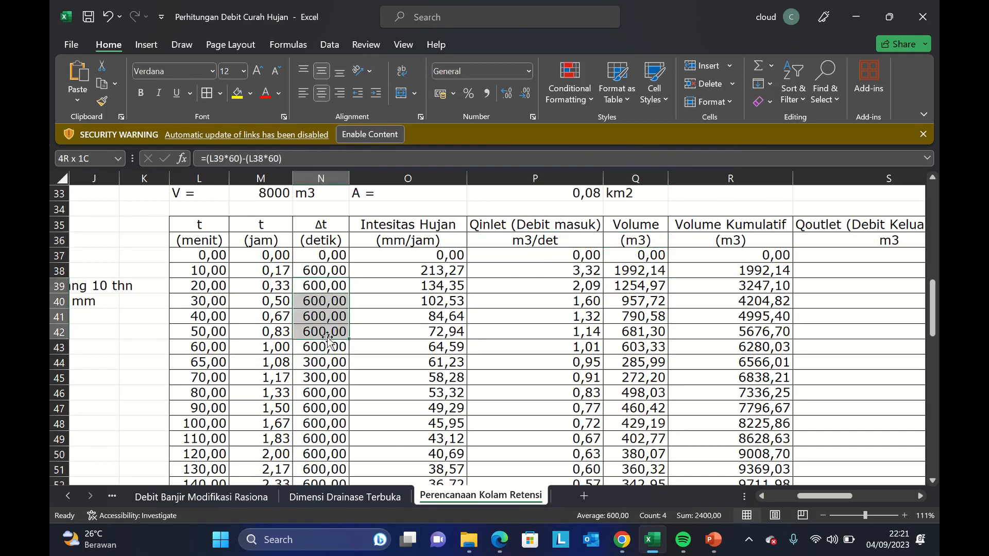
Inspect the Volume Kumulatif formula in R37 for the 0-minute row against the Volume cell Q37.
{"action": "left_click", "coordinate": [650, 257]}
{"action": "key", "text": "Right"}
{"action": "scroll", "coordinate": [650, 261], "scroll_direction": "right", "scroll_amount": 2}
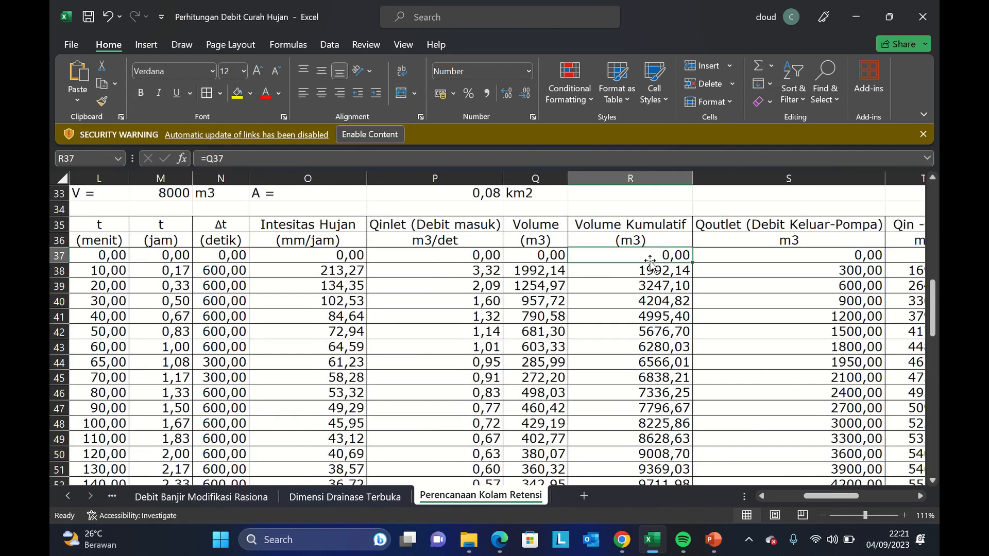
{"action": "left_click", "coordinate": [529, 253]}
{"action": "left_click_drag", "start_coordinate": [628, 254], "coordinate": [628, 269]}
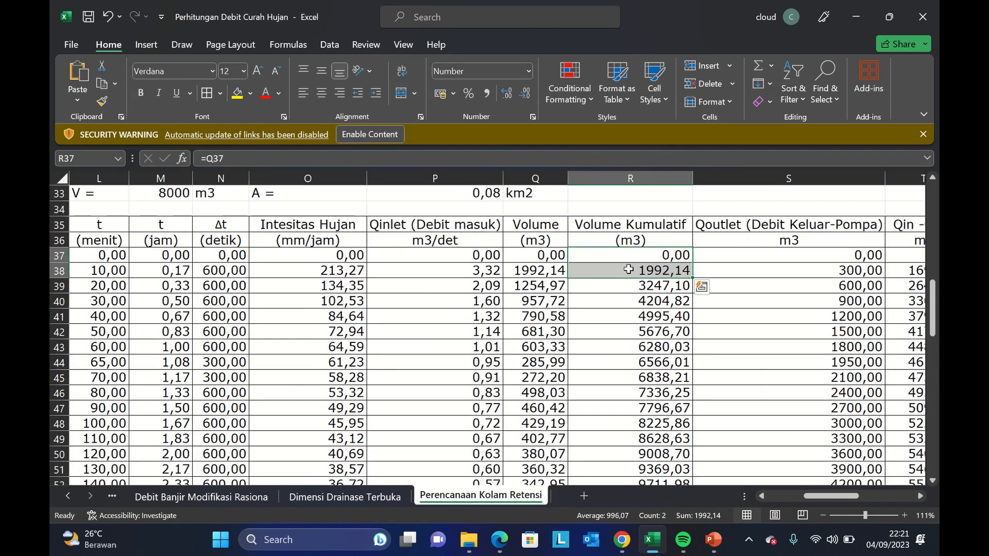
{"action": "left_click", "coordinate": [367, 157]}
{"action": "key", "text": "Escape"}
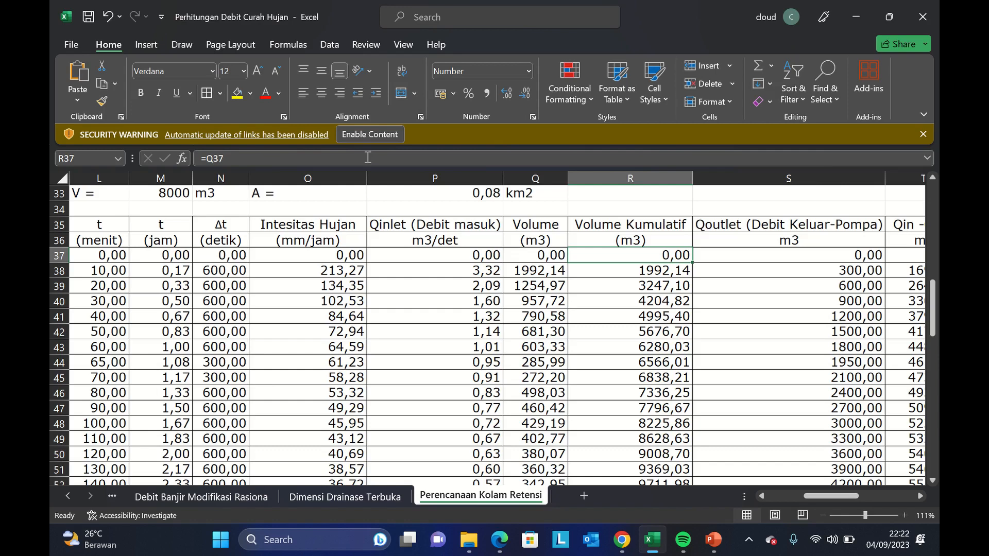
Inspect the cell references of the running-total formulas for Volume Kumulatif in R38, R39 and R40.
{"action": "key", "text": "Down"}
{"action": "key", "text": "Up"}
{"action": "key", "text": "Down"}
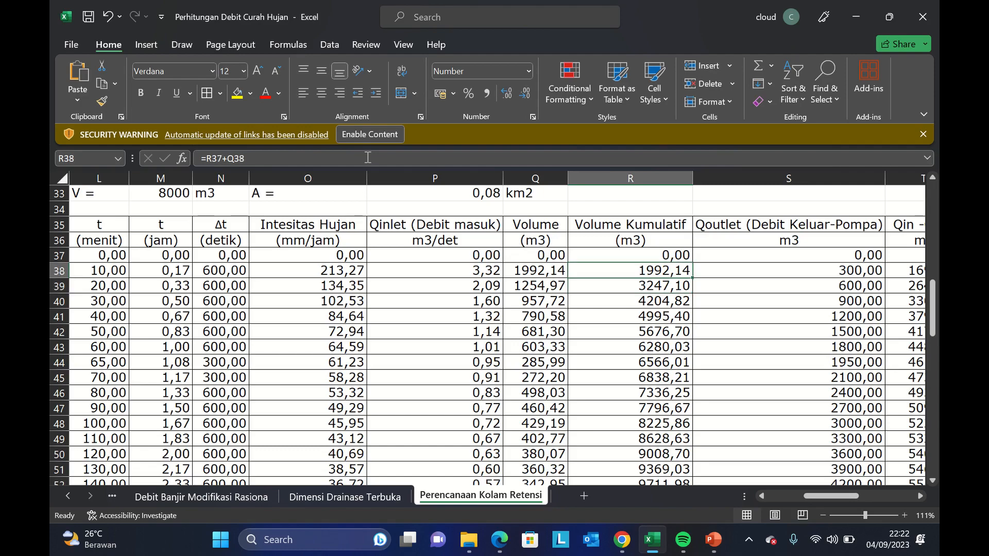
{"action": "key", "text": "F2"}
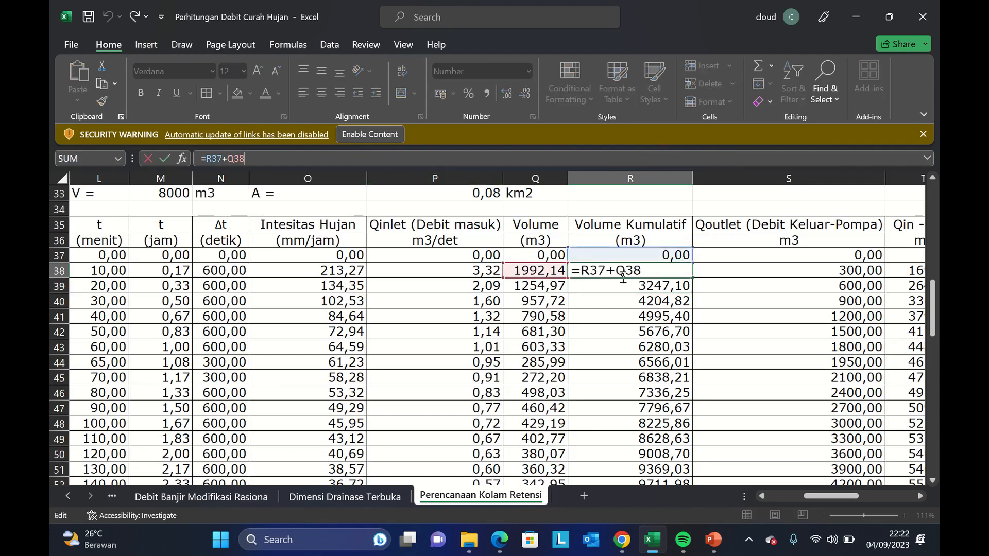
{"action": "key", "text": "Return"}
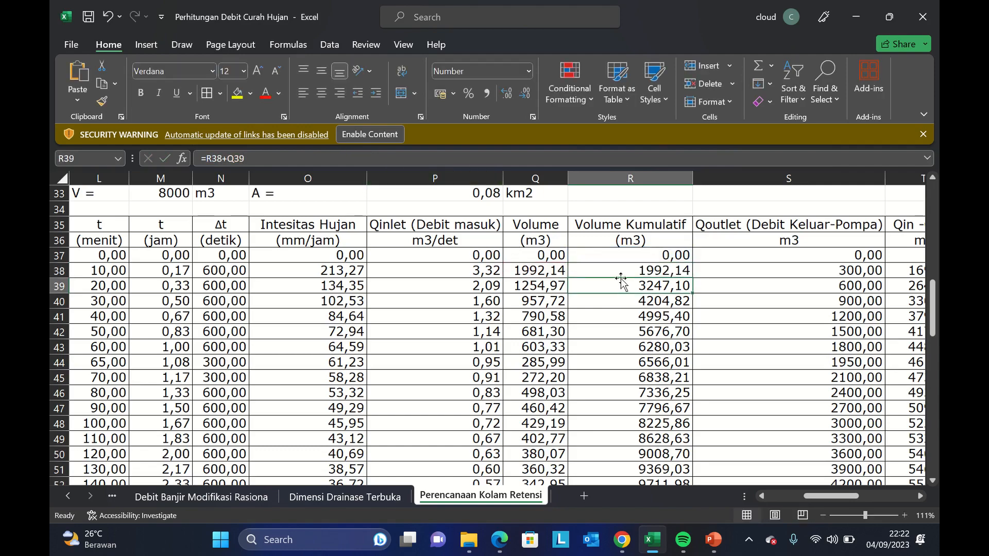
{"action": "key", "text": "F2"}
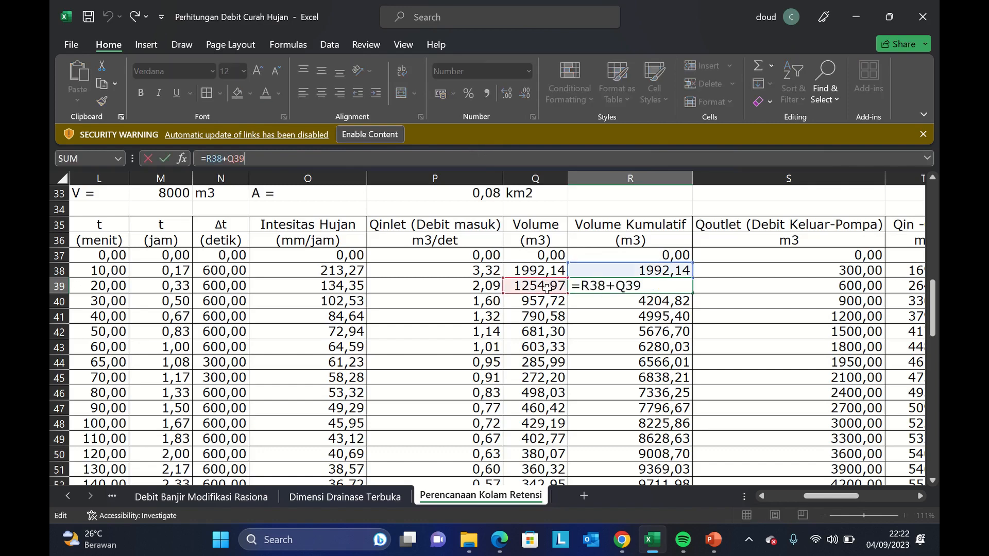
{"action": "key", "text": "ctrl+Return"}
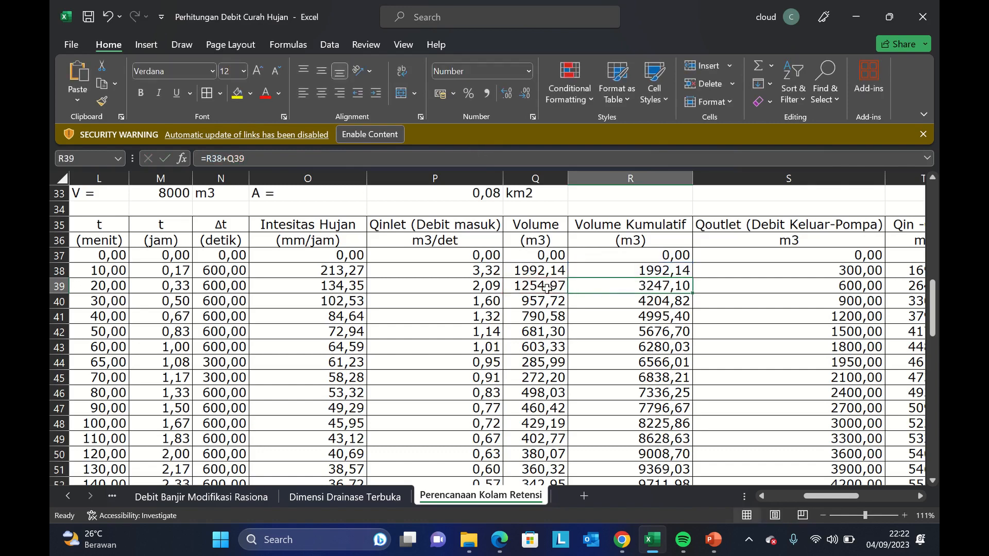
{"action": "key", "text": "Down"}
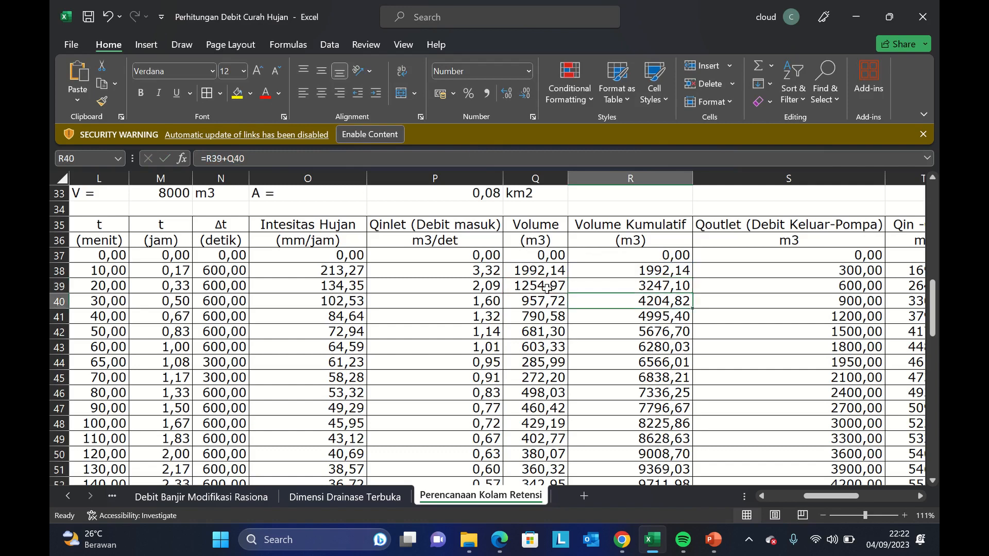
{"action": "left_click", "coordinate": [454, 163]}
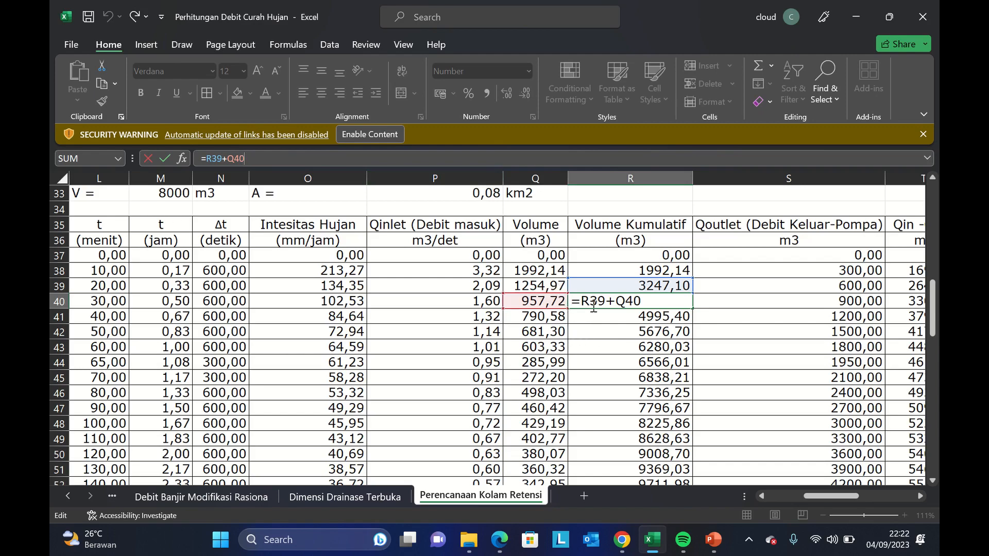
{"action": "key", "text": "ctrl+Return"}
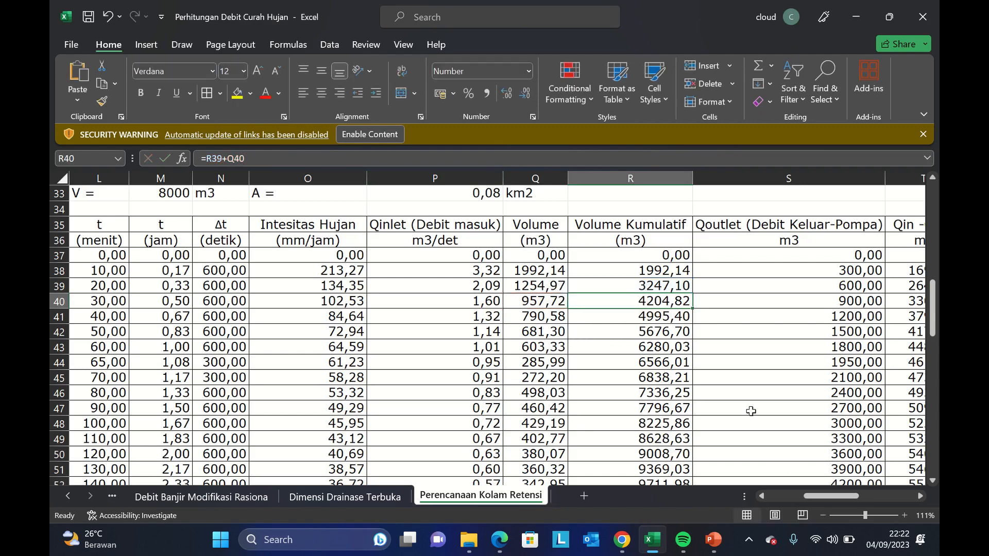
Highlight the Qinlet to Volume Kumulatif headers P35:R36, then select the Volume Pompa value in T31.
{"action": "left_click", "coordinate": [403, 212]}
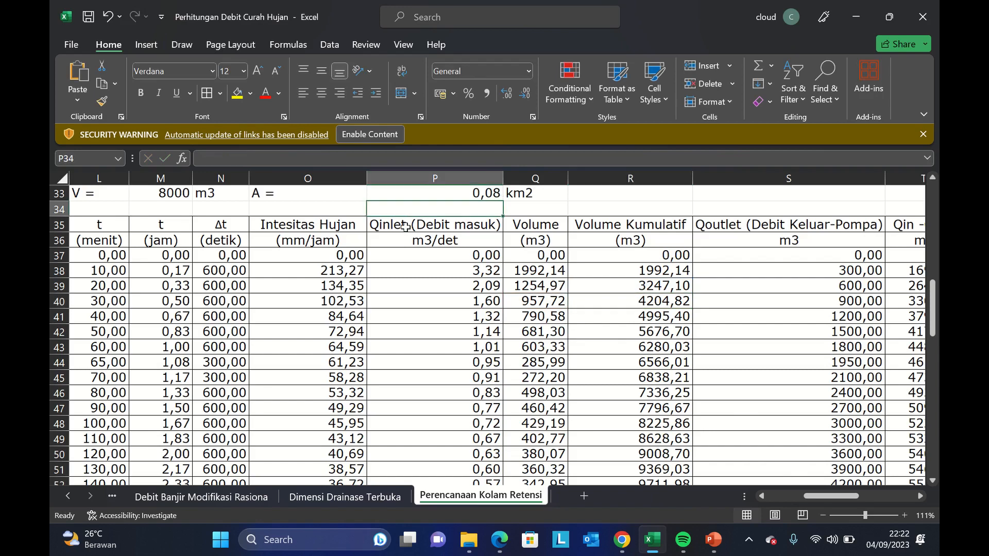
{"action": "left_click_drag", "start_coordinate": [406, 227], "coordinate": [588, 238]}
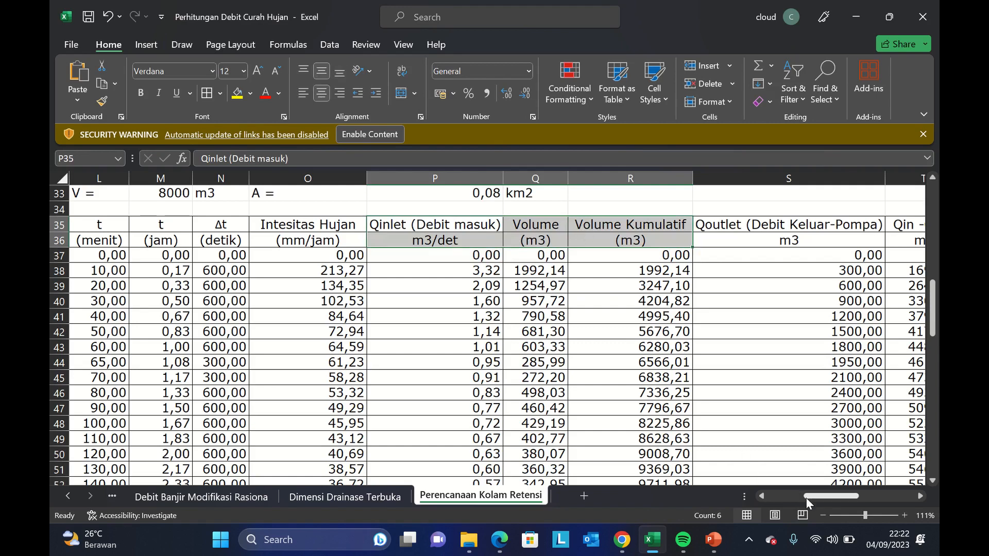
{"action": "left_click_drag", "start_coordinate": [815, 496], "coordinate": [825, 496]}
{"action": "left_click_drag", "start_coordinate": [928, 323], "coordinate": [928, 308]}
{"action": "left_click", "coordinate": [747, 237]}
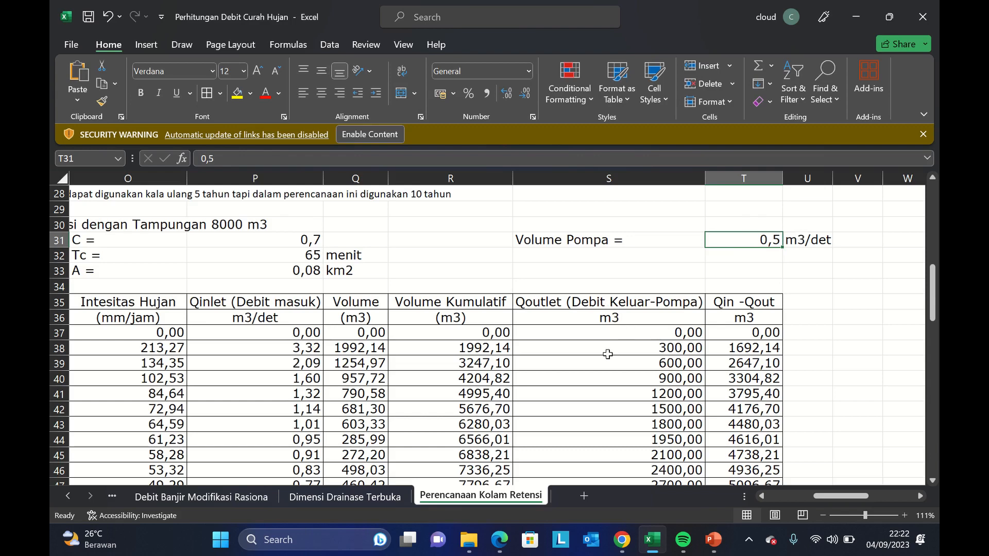
Inspect the cell references of the Qoutlet formula in S37, then check the formula in S44.
{"action": "left_click", "coordinate": [617, 338]}
{"action": "left_click", "coordinate": [318, 160]}
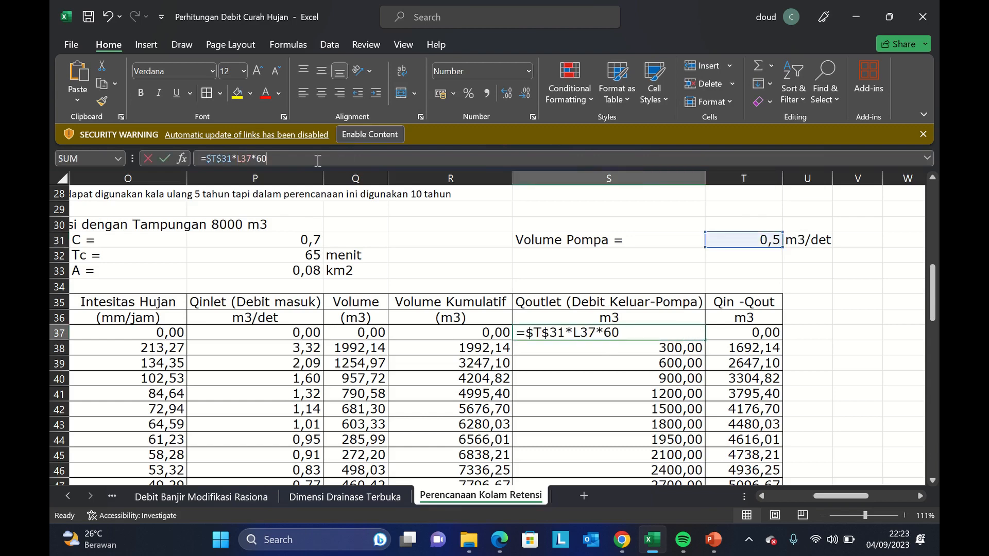
{"action": "left_click", "coordinate": [760, 496]}
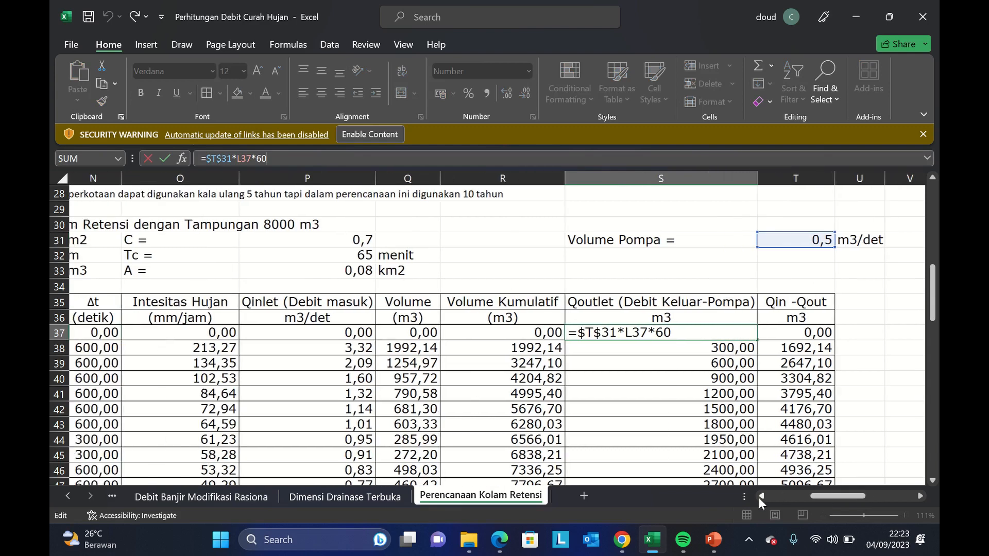
{"action": "left_click", "coordinate": [760, 496]}
{"action": "left_click", "coordinate": [760, 496]}
{"action": "key", "text": "Escape"}
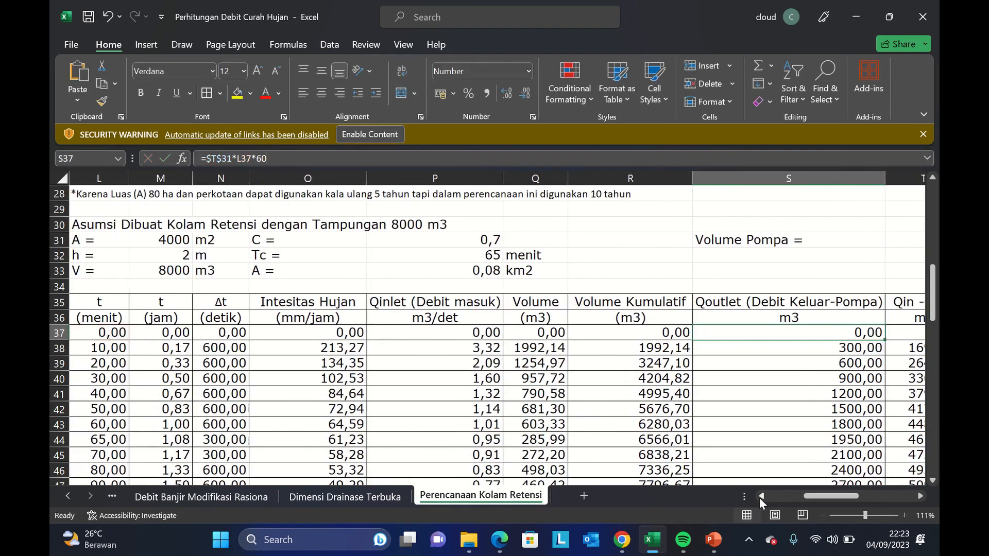
{"action": "key", "text": "Down"}
{"action": "left_click", "coordinate": [784, 444]}
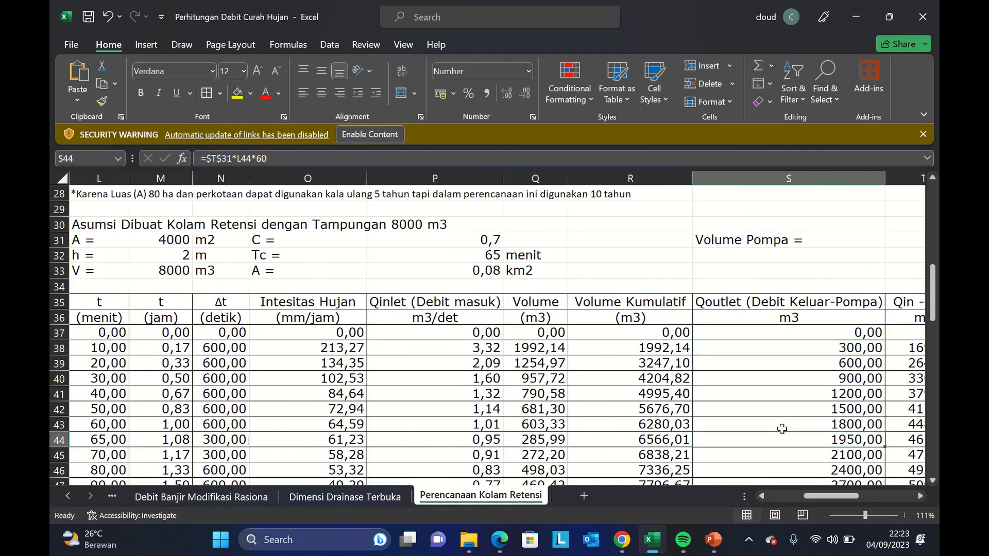
Inspect how the Qoutlet formula in S38 refers to the pump volume and the time in minutes.
{"action": "scroll", "coordinate": [784, 444], "scroll_direction": "down", "scroll_amount": 3}
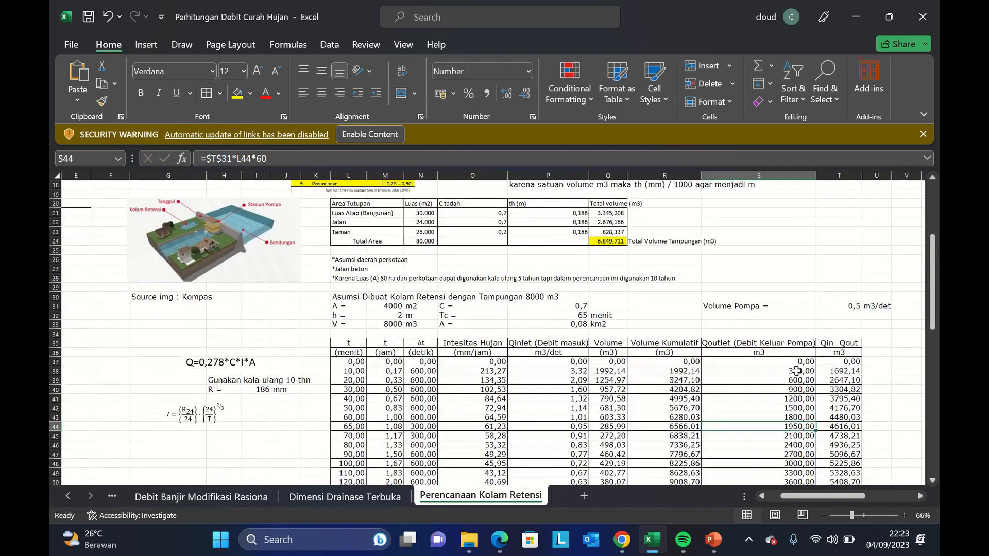
{"action": "left_click", "coordinate": [796, 370]}
{"action": "scroll", "coordinate": [796, 369], "scroll_direction": "up", "scroll_amount": 1}
{"action": "scroll", "coordinate": [796, 368], "scroll_direction": "up", "scroll_amount": 3}
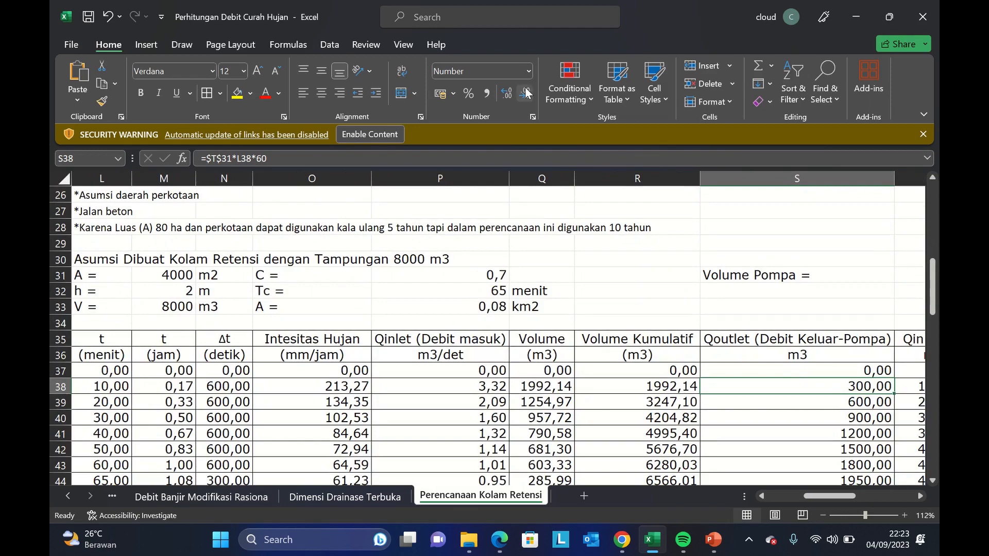
{"action": "left_click", "coordinate": [526, 158]}
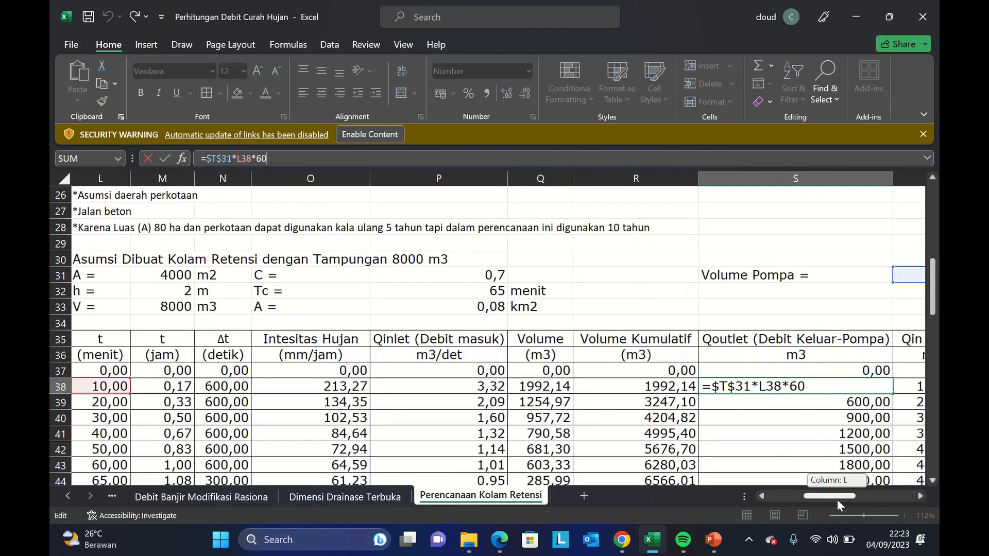
{"action": "mouse_move", "coordinate": [836, 498]}
{"action": "left_mouse_down"}
{"action": "mouse_move", "coordinate": [855, 497]}
{"action": "mouse_move", "coordinate": [837, 497]}
{"action": "left_mouse_up"}
{"action": "key", "text": "ctrl+Return"}
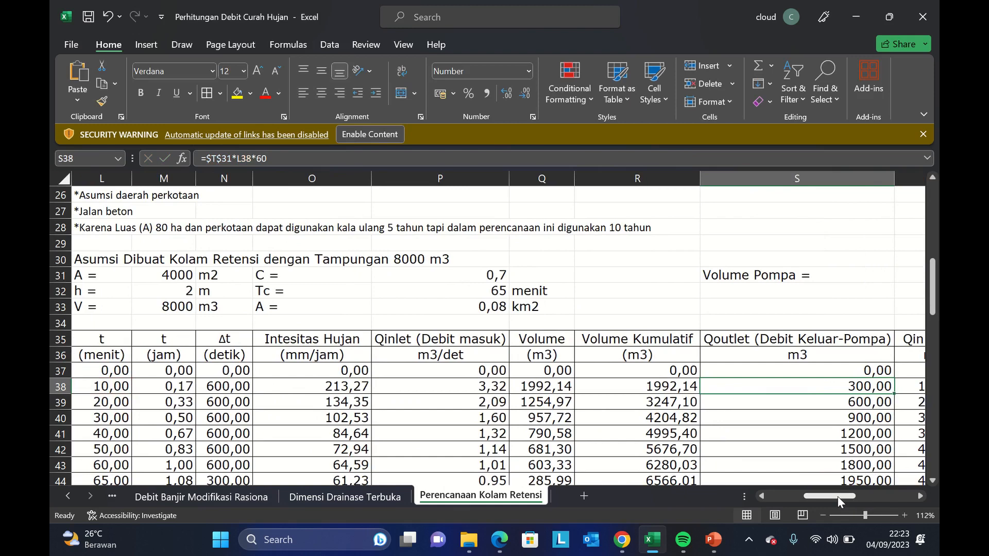
Check the Qoutlet formula in S39 and in the column's last row, S96.
{"action": "key", "text": "Down"}
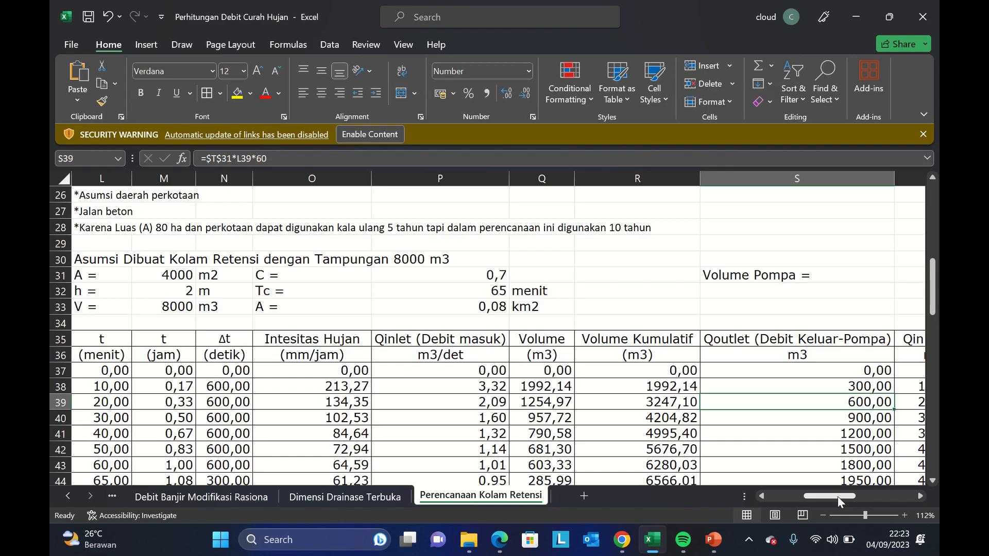
{"action": "scroll", "coordinate": [838, 496], "scroll_direction": "right", "scroll_amount": 1}
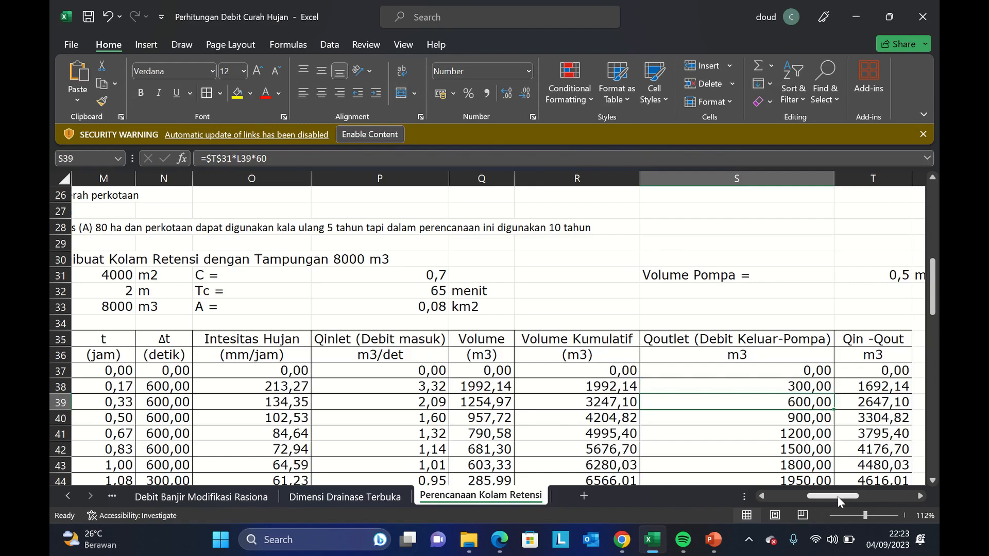
{"action": "key", "text": "ctrl+Down"}
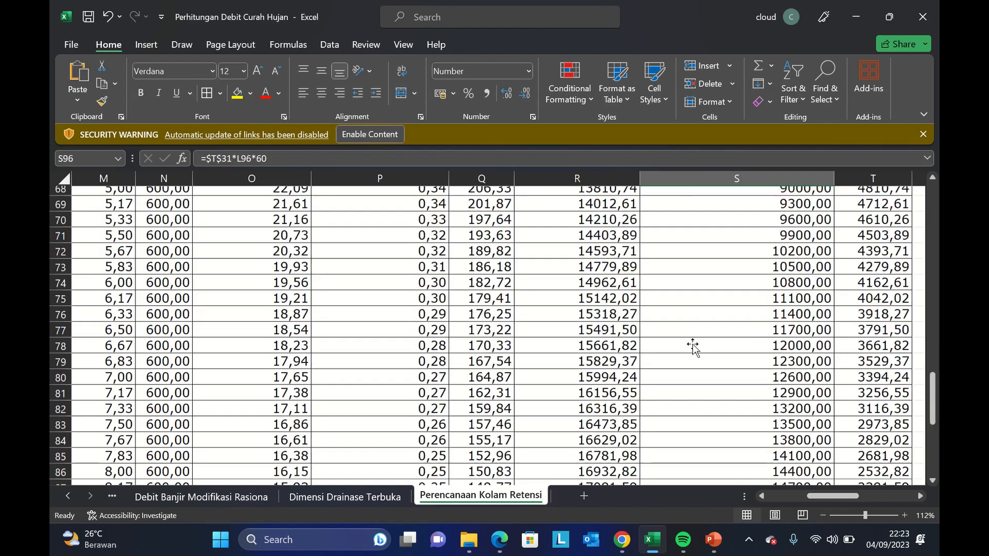
{"action": "left_click", "coordinate": [931, 340]}
{"action": "left_click", "coordinate": [931, 340]}
{"action": "left_click_drag", "start_coordinate": [932, 338], "coordinate": [931, 267]}
Insert blank cells at S35:S96, shifting the existing Qoutlet and Qin-Qout cells to the right.
{"action": "left_click", "coordinate": [690, 334]}
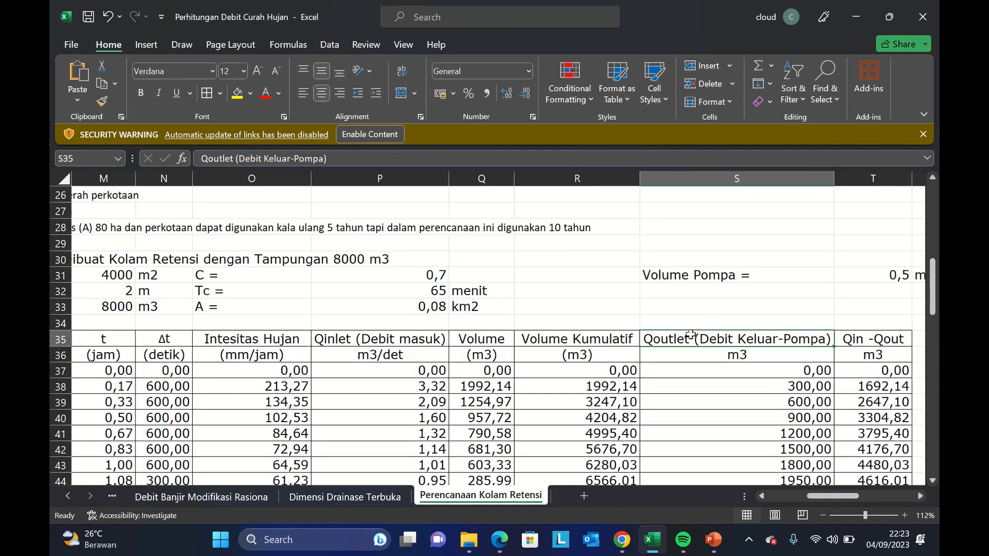
{"action": "key", "text": "shift+Down"}
{"action": "key", "text": "shift+Down"}
{"action": "key", "text": "shift+Down"}
{"action": "key", "text": "shift+Down"}
{"action": "key", "text": "shift+Down"}
{"action": "key", "text": "shift+Down"}
{"action": "key", "text": "shift+Down"}
{"action": "key", "text": "shift+Down"}
{"action": "key", "text": "shift+Down"}
{"action": "key", "text": "shift+Down"}
{"action": "key", "text": "shift+Down"}
{"action": "key", "text": "shift+Down"}
{"action": "key", "text": "shift+Down"}
{"action": "key", "text": "shift+Down"}
{"action": "key", "text": "shift+Down"}
{"action": "key", "text": "shift+Down"}
{"action": "key", "text": "shift+Down"}
{"action": "key", "text": "shift+Down"}
{"action": "key", "text": "shift+Down"}
{"action": "key", "text": "shift+Down"}
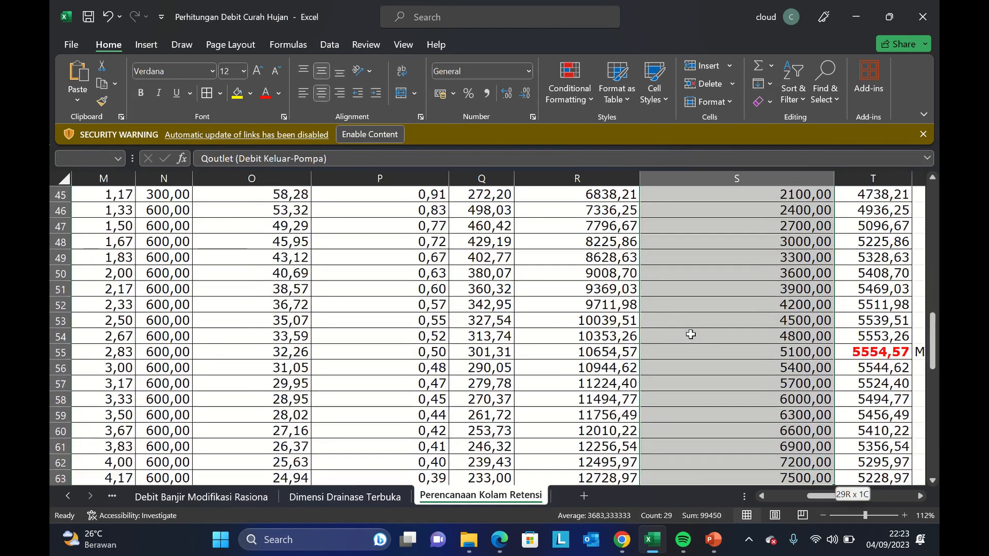
{"action": "key", "text": "shift+Down"}
{"action": "key", "text": "shift+Down"}
{"action": "key", "text": "shift+Down"}
{"action": "key", "text": "shift+Down"}
{"action": "key", "text": "shift+Down"}
{"action": "key", "text": "shift+Down"}
{"action": "key", "text": "shift+Down"}
{"action": "key", "text": "shift+Down"}
{"action": "key", "text": "shift+Down"}
{"action": "key", "text": "shift+Down"}
{"action": "key", "text": "shift+Down"}
{"action": "key", "text": "shift+Down"}
{"action": "key", "text": "shift+Down"}
{"action": "key", "text": "shift+Down"}
{"action": "key", "text": "shift+Down"}
{"action": "key", "text": "shift+Down"}
{"action": "key", "text": "shift+Down"}
{"action": "key", "text": "shift+Down"}
{"action": "key", "text": "shift+Down"}
{"action": "key", "text": "shift+Down"}
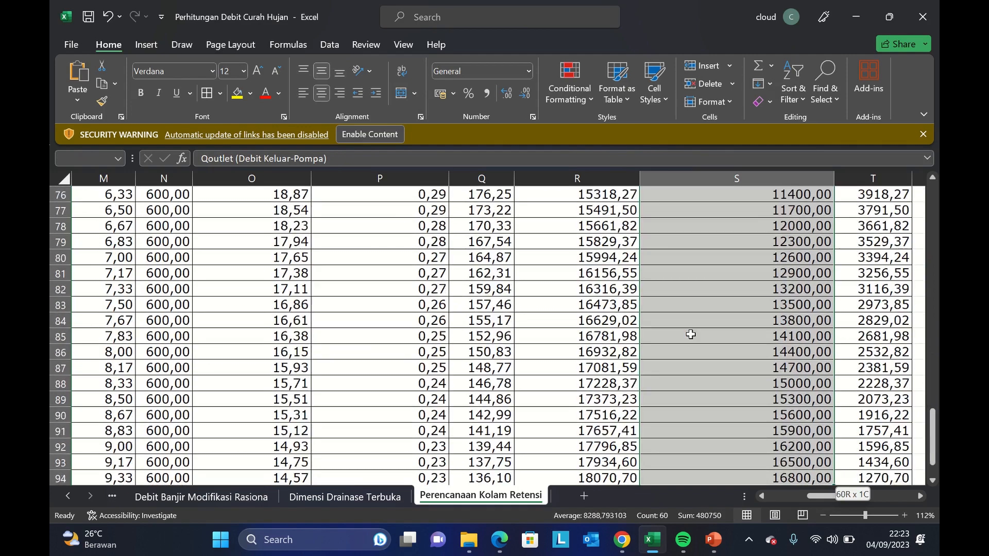
{"action": "scroll", "coordinate": [691, 335], "scroll_direction": "down", "scroll_amount": 1}
{"action": "right_click", "coordinate": [690, 335]}
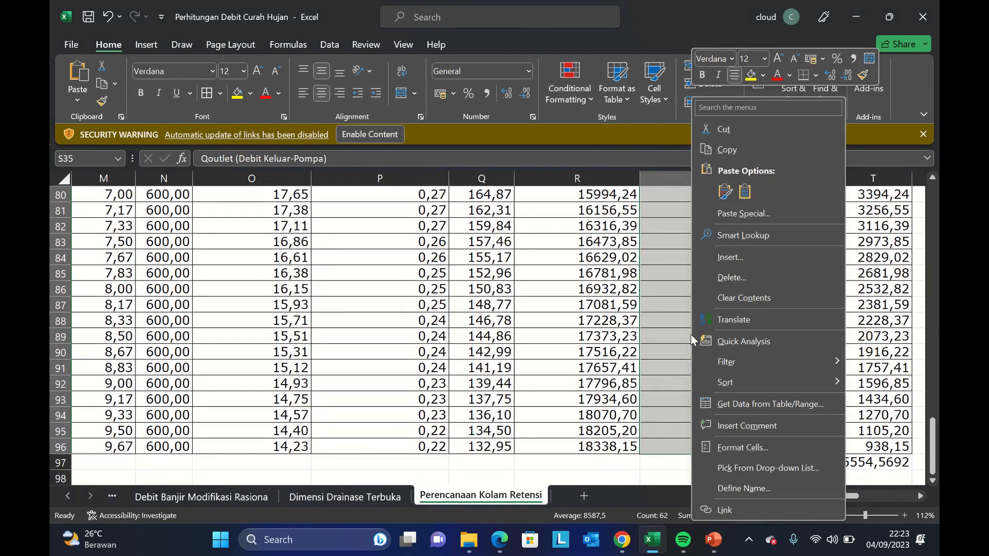
{"action": "left_click", "coordinate": [751, 252]}
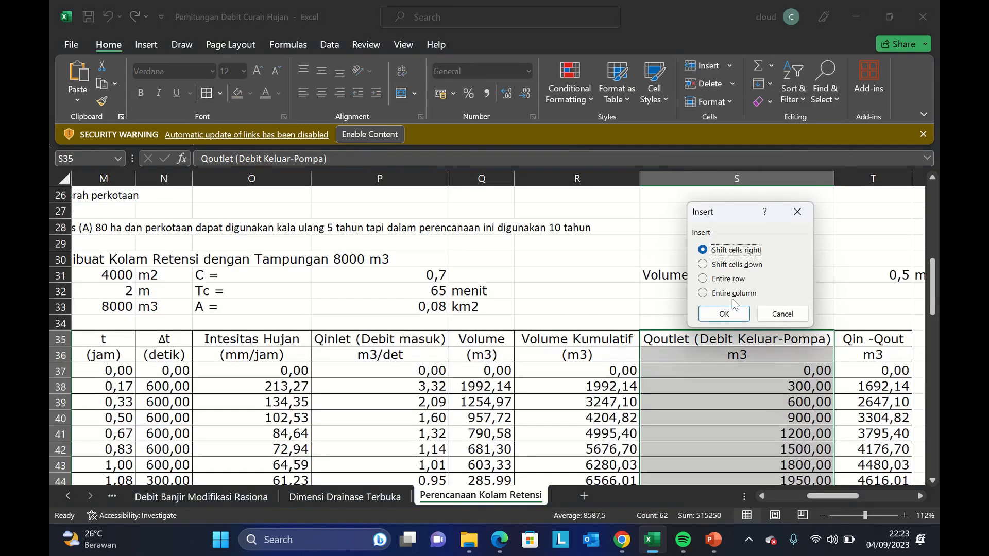
{"action": "left_click", "coordinate": [726, 315]}
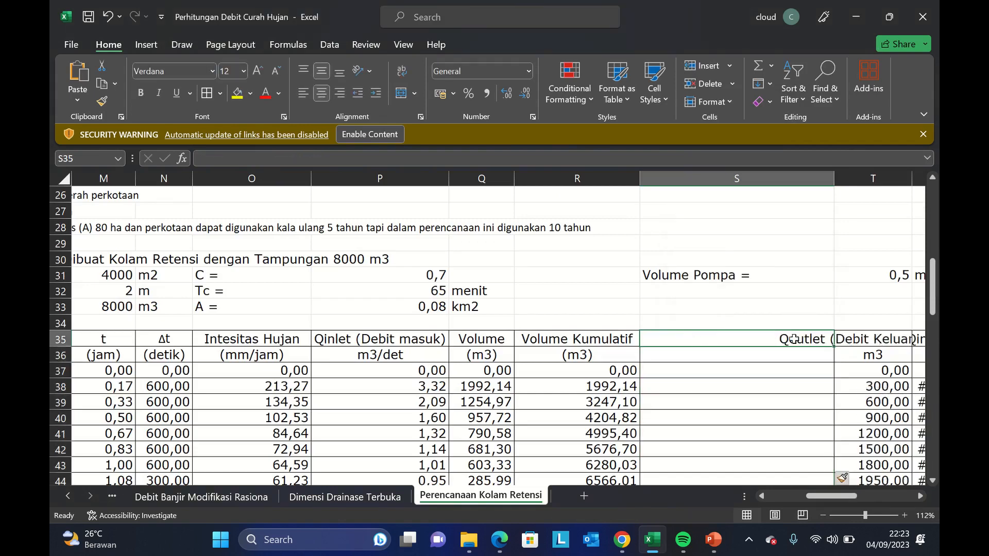
Widen columns T and U so the shifted Qoutlet and Qin-Qout headers and values fit.
{"action": "key", "text": "Right"}
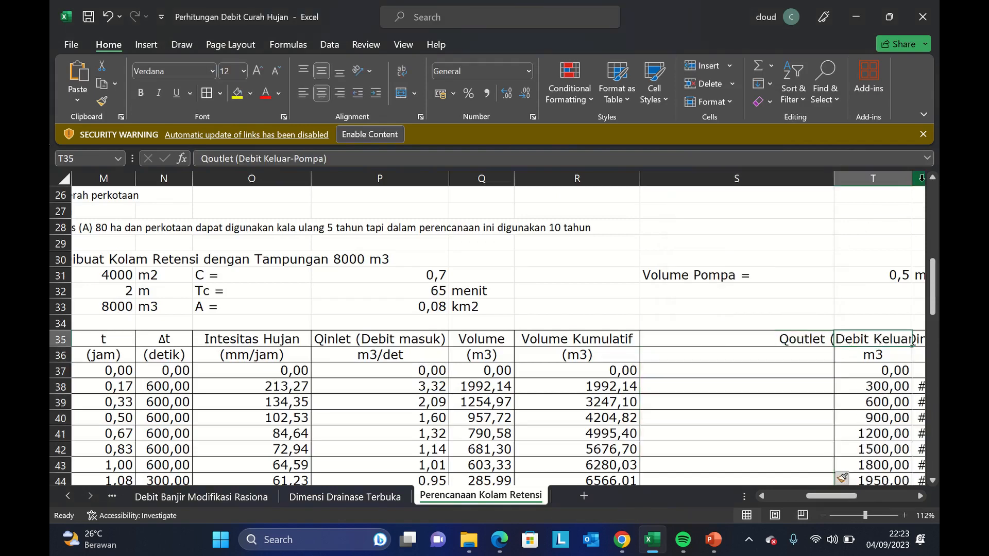
{"action": "left_click_drag", "start_coordinate": [915, 179], "coordinate": [927, 179]}
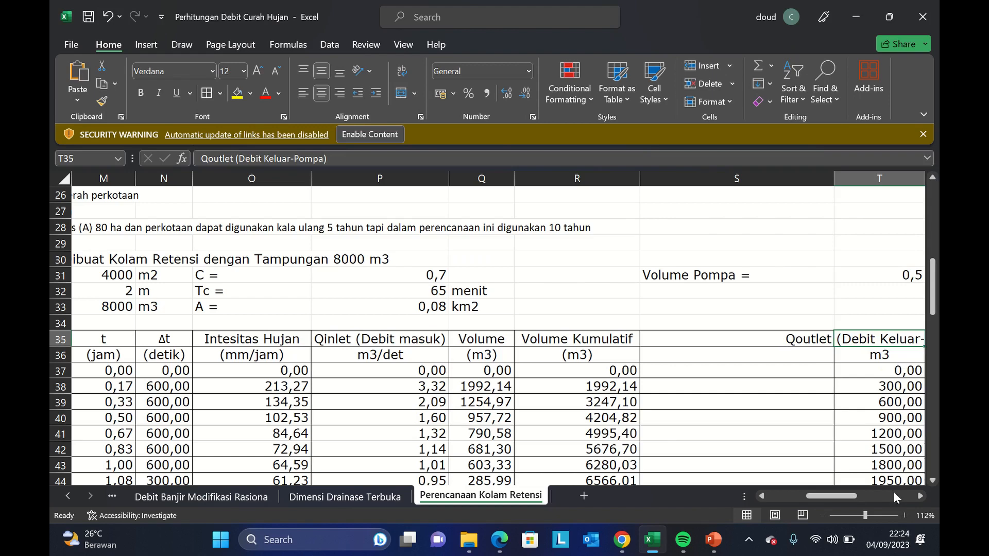
{"action": "left_click", "coordinate": [920, 498]}
{"action": "left_click", "coordinate": [920, 499]}
{"action": "left_click", "coordinate": [920, 499]}
{"action": "left_click_drag", "start_coordinate": [690, 177], "coordinate": [910, 179]}
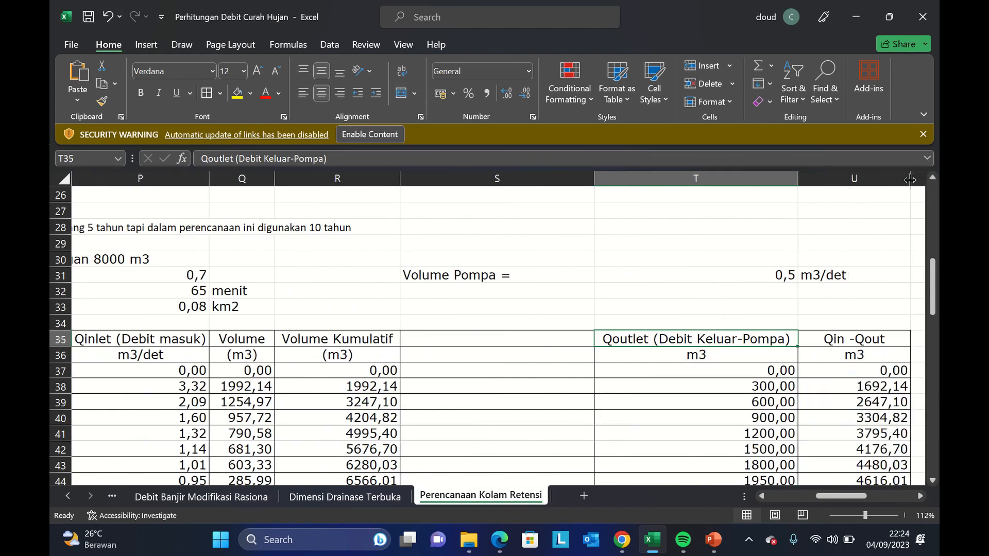
Copy the Qoutlet (Debit Keluar-Pompa) header and its m3 unit from T35:T36 into S35:S36.
{"action": "key", "text": "shift+Down"}
{"action": "key", "text": "ctrl+c"}
{"action": "left_click", "coordinate": [513, 339]}
{"action": "key", "text": "ctrl+v"}
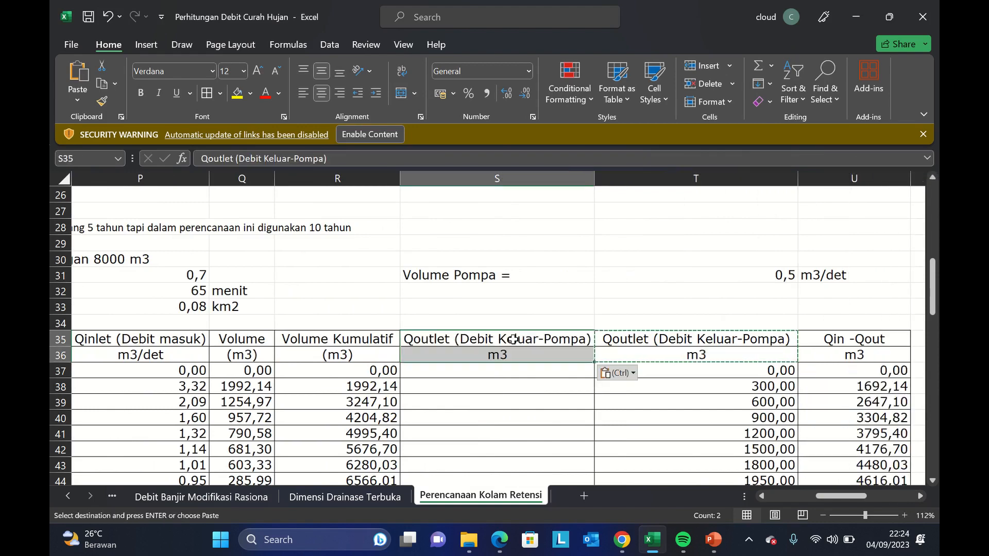
{"action": "double_click", "coordinate": [513, 340]}
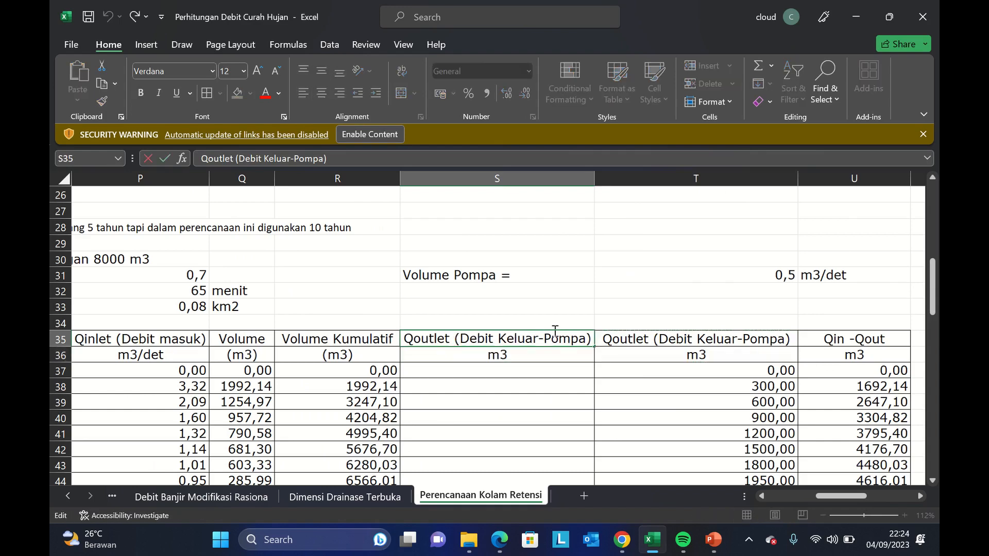
{"action": "key", "text": "Tab"}
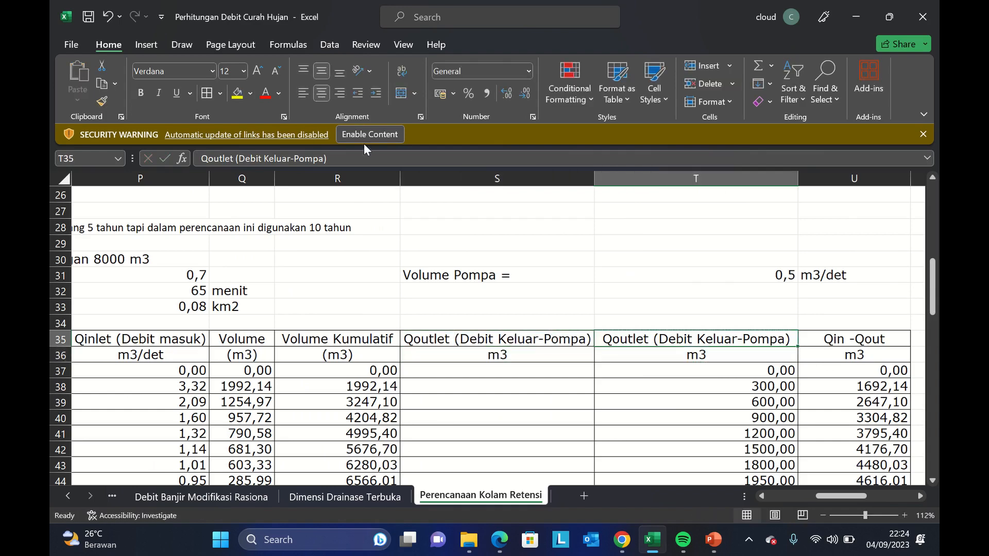
Rename the header in T35 as "Qoutlet Kumulatif (Debit Keluar-Pompa)" and wrap its text.
{"action": "left_click", "coordinate": [235, 161]}
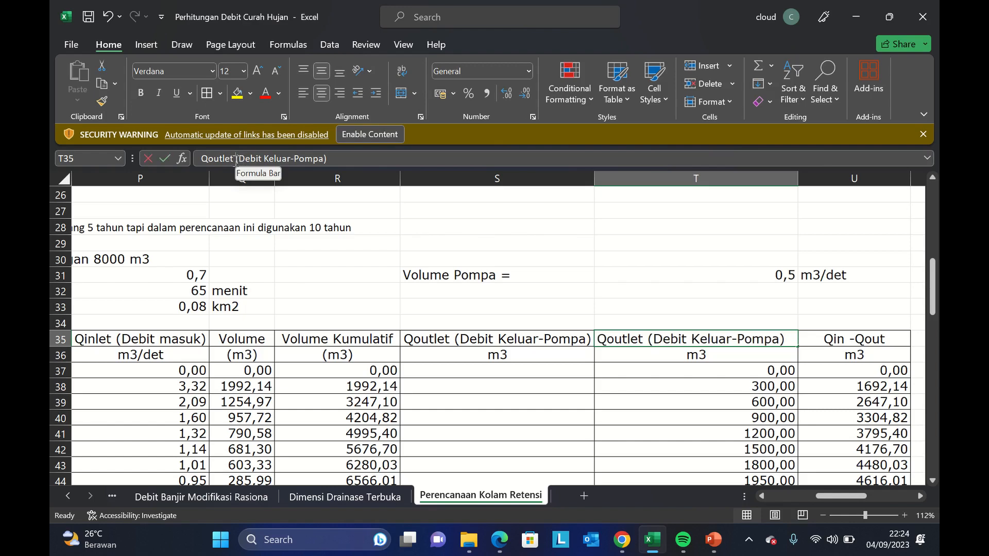
{"action": "type", "text": "Kumulatif"}
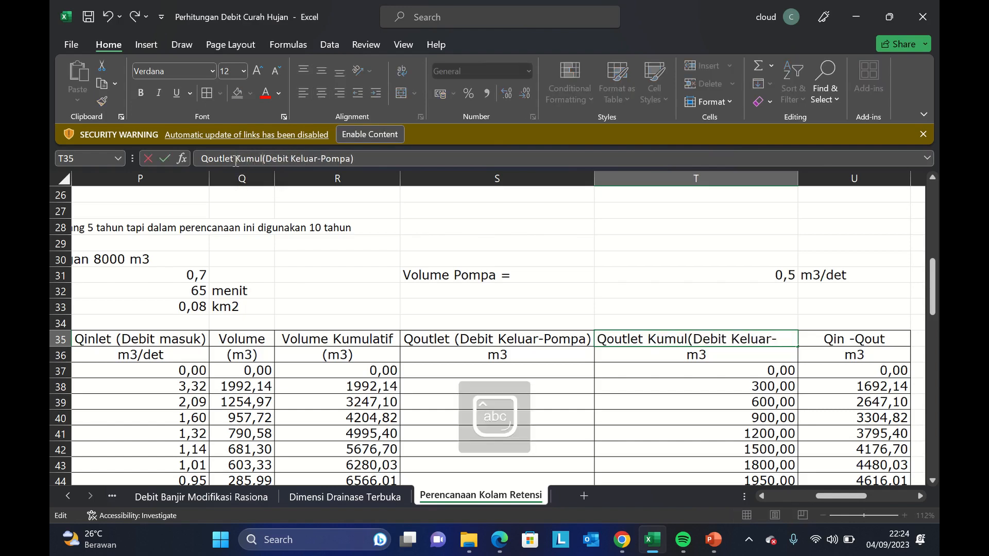
{"action": "key", "text": "Return"}
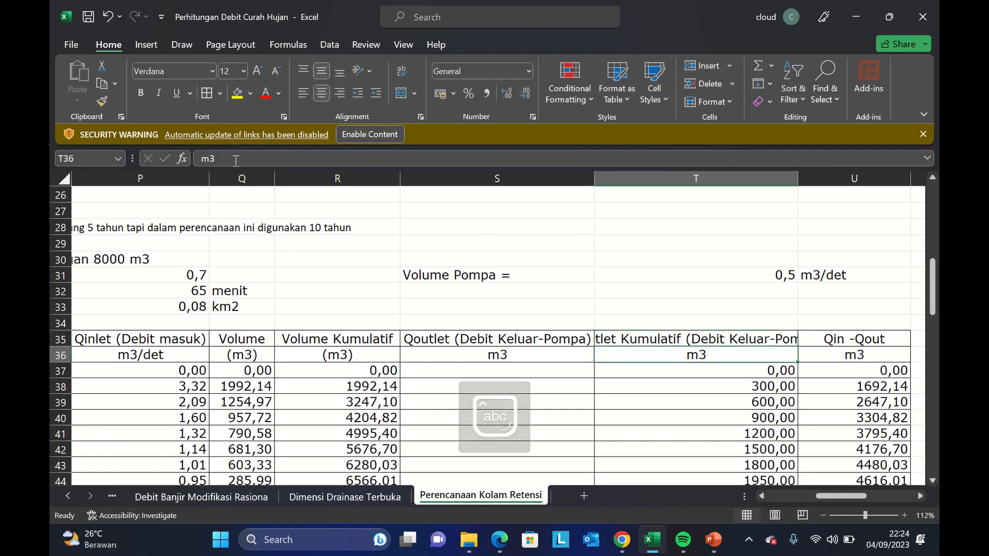
{"action": "left_click", "coordinate": [681, 339]}
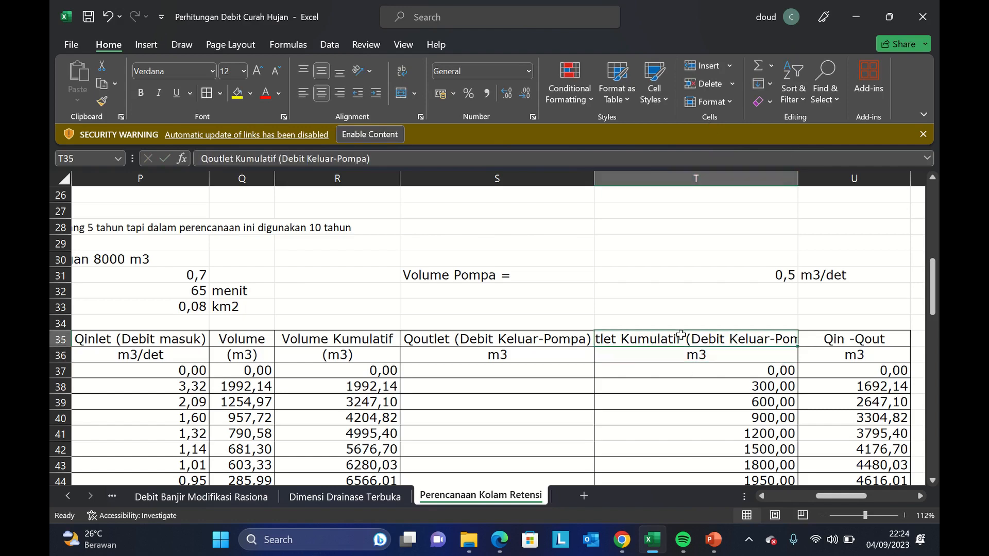
{"action": "left_click", "coordinate": [401, 71]}
Enter the formula =$T$31*N37 in S37, multiplying the fixed pump volume by the Δt in seconds.
{"action": "left_click", "coordinate": [520, 373]}
{"action": "key", "text": "Down"}
{"action": "key", "text": "Down"}
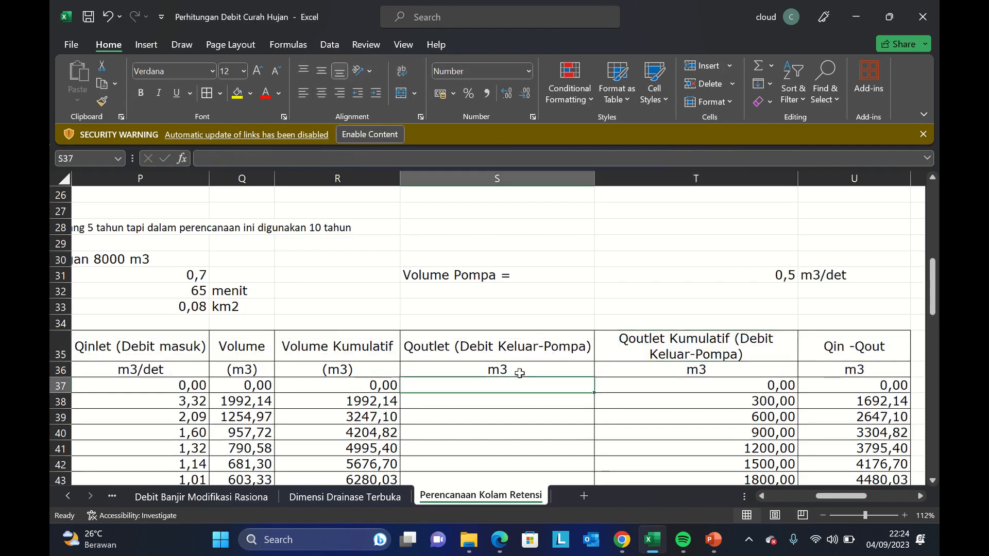
{"action": "key", "text": "Up"}
{"action": "type", "text": "="}
{"action": "left_click", "coordinate": [761, 281]}
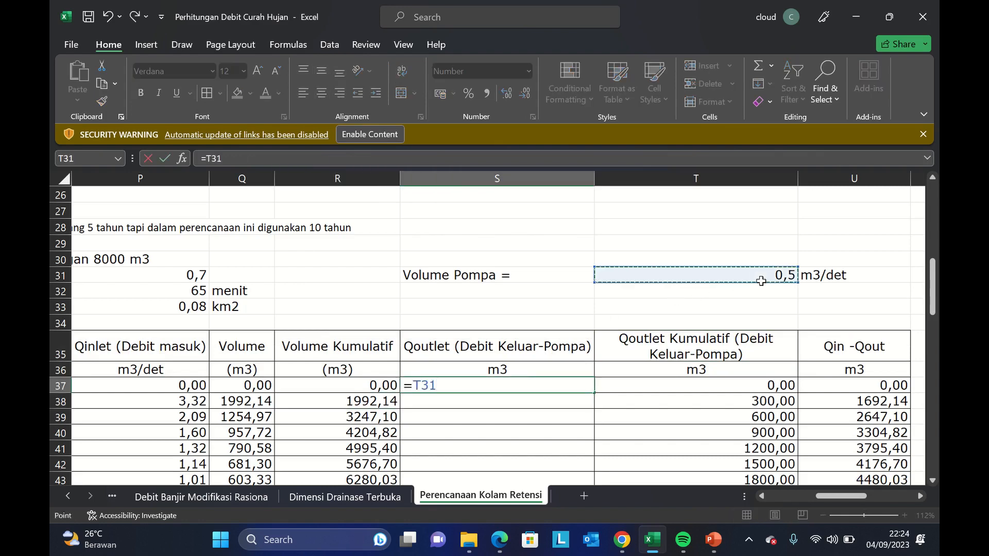
{"action": "type", "text": "*"}
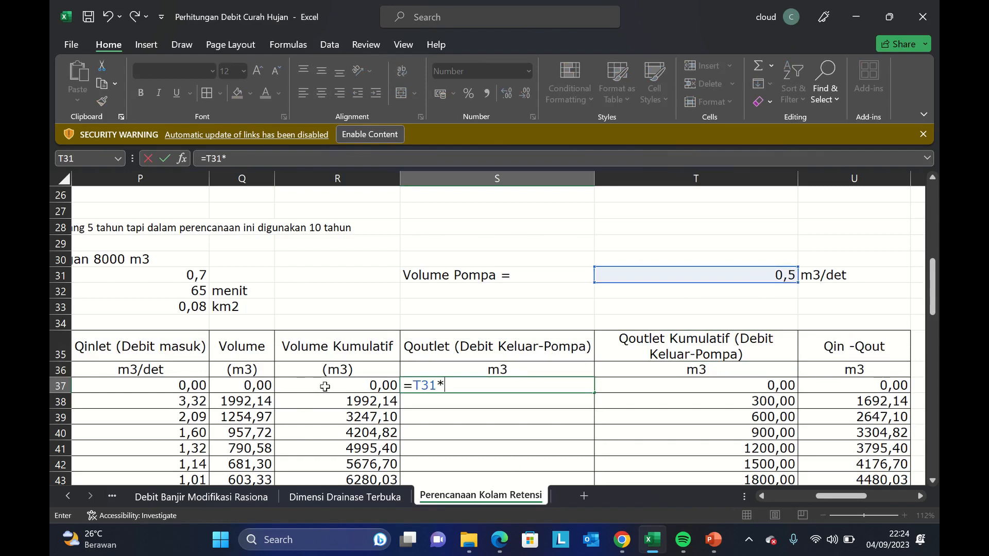
{"action": "left_click", "coordinate": [214, 160]}
{"action": "key", "text": "F4"}
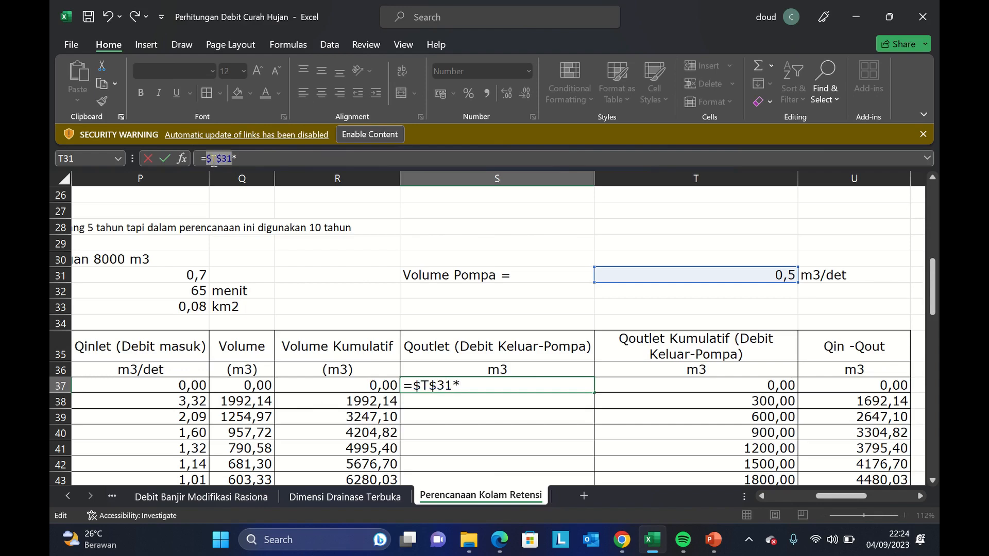
{"action": "left_click", "coordinate": [302, 390]}
{"action": "key", "text": "Left"}
{"action": "key", "text": "Left"}
{"action": "key", "text": "Left"}
{"action": "key", "text": "Left"}
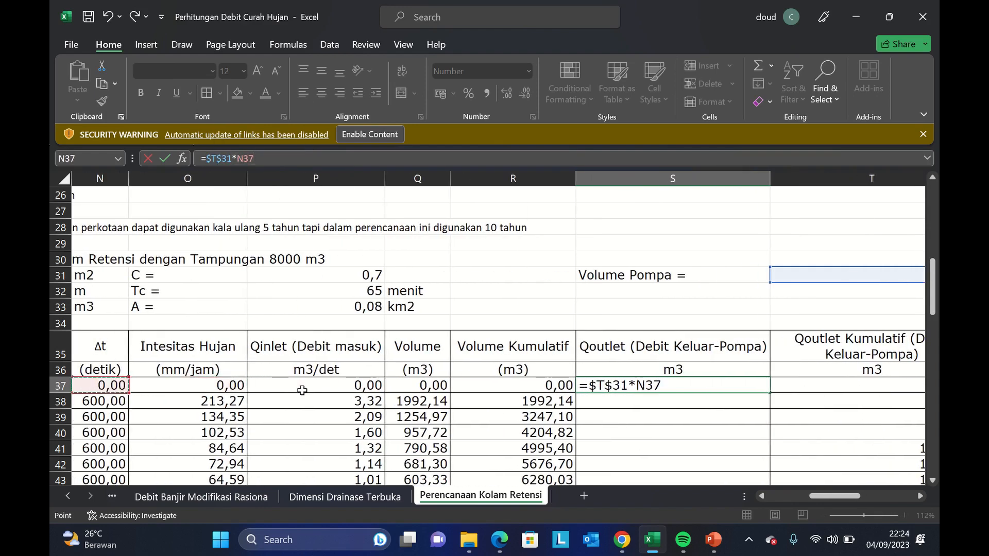
{"action": "key", "text": "Return"}
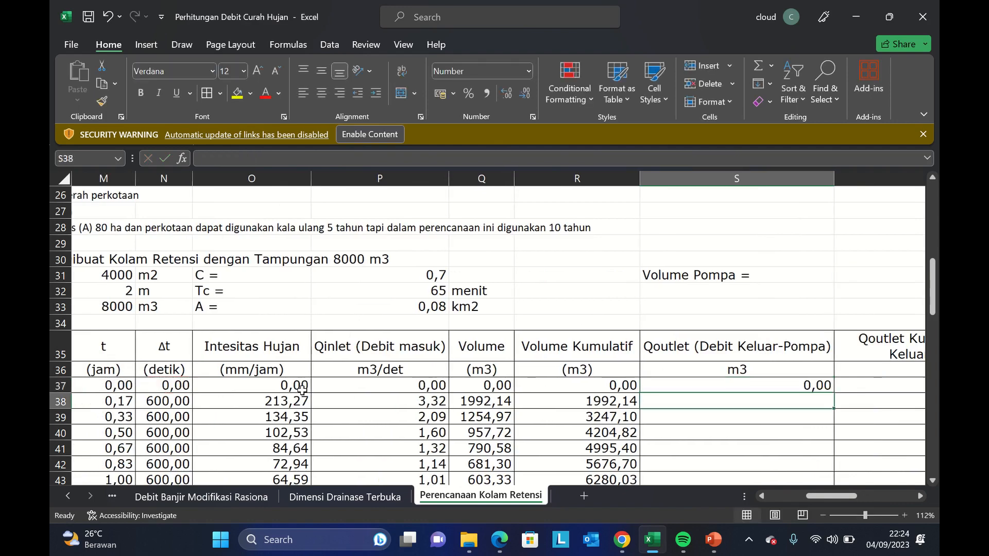
Fill the S37 formula down the new Qoutlet column to S96 and return to S37.
{"action": "left_click", "coordinate": [806, 385]}
{"action": "left_click_drag", "start_coordinate": [833, 392], "coordinate": [785, 458]}
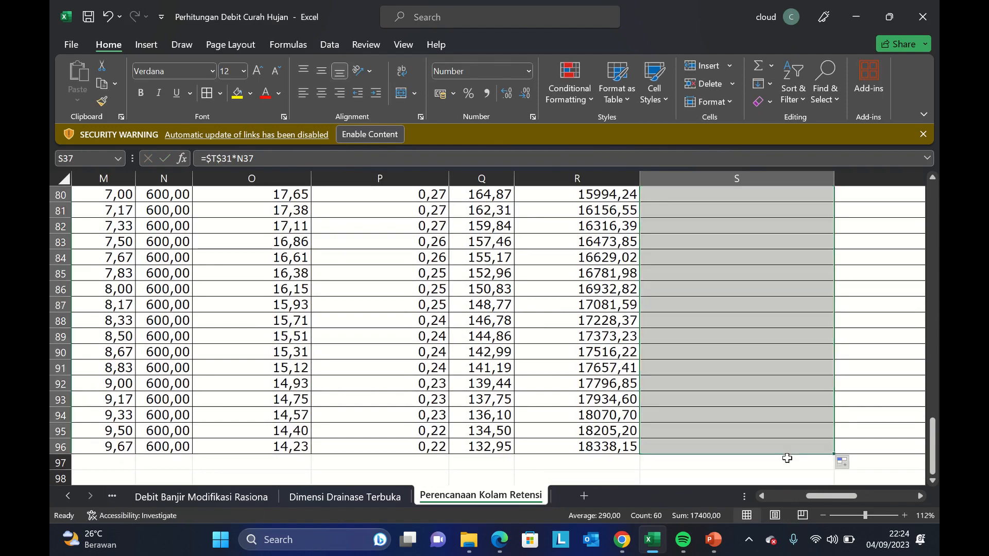
{"action": "left_click_drag", "start_coordinate": [931, 446], "coordinate": [930, 298]}
{"action": "left_click", "coordinate": [789, 321]}
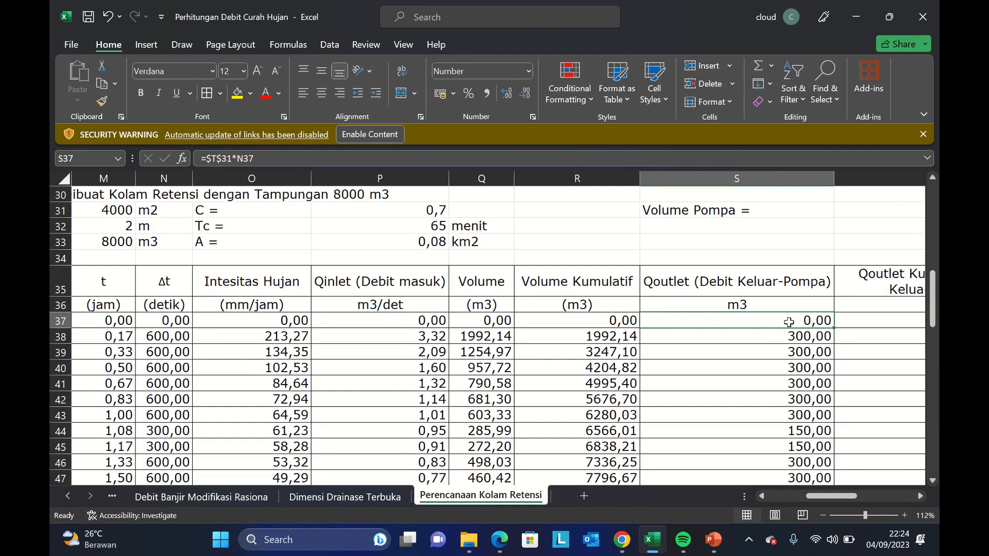
Check the cumulative outflow formula in T37 and the pump volume row above the table.
{"action": "key", "text": "Right"}
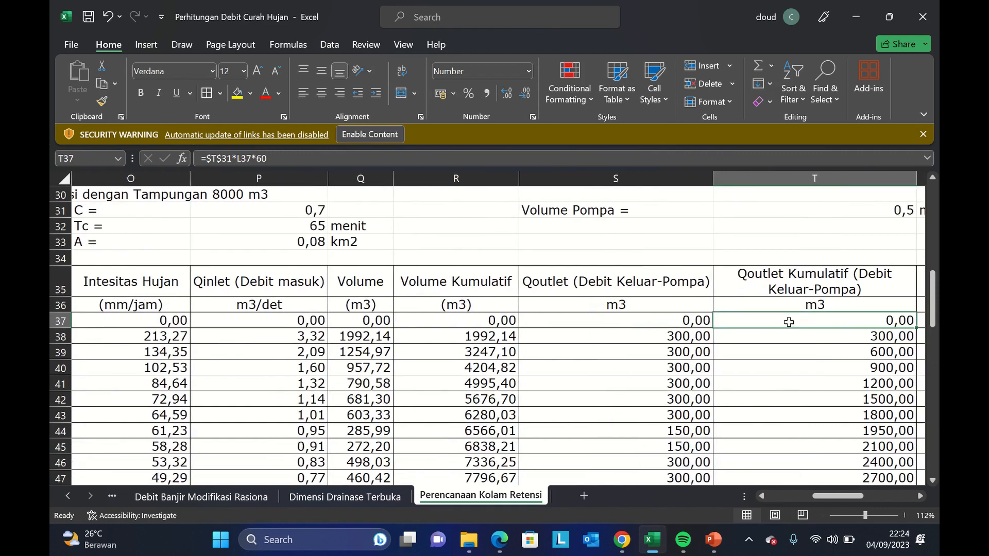
{"action": "key", "text": "Up"}
{"action": "key", "text": "Up"}
{"action": "key", "text": "Right"}
{"action": "key", "text": "Up"}
{"action": "key", "text": "Up"}
{"action": "key", "text": "Up"}
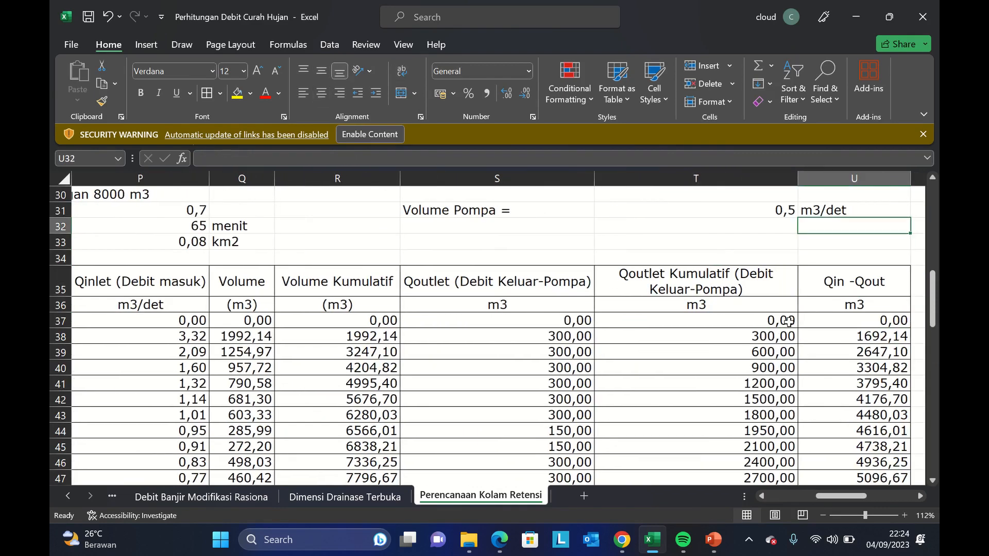
{"action": "key", "text": "Left"}
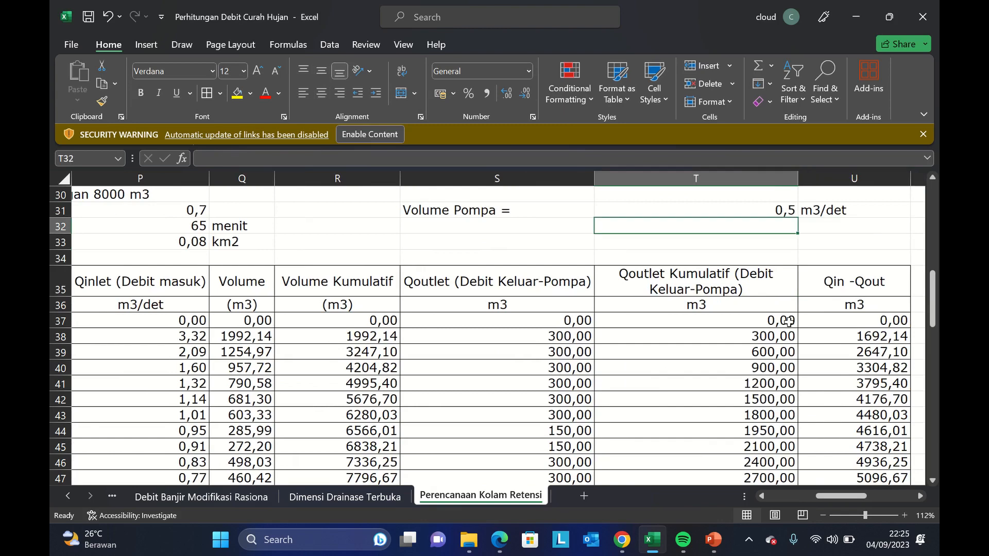
Enter =S37 in T37 and the running-total formula =S38+T37 in T38 of the Qoutlet Kumulatif column.
{"action": "key", "text": "Down"}
{"action": "key", "text": "Down"}
{"action": "key", "text": "Down"}
{"action": "key", "text": "Down"}
{"action": "key", "text": "Down"}
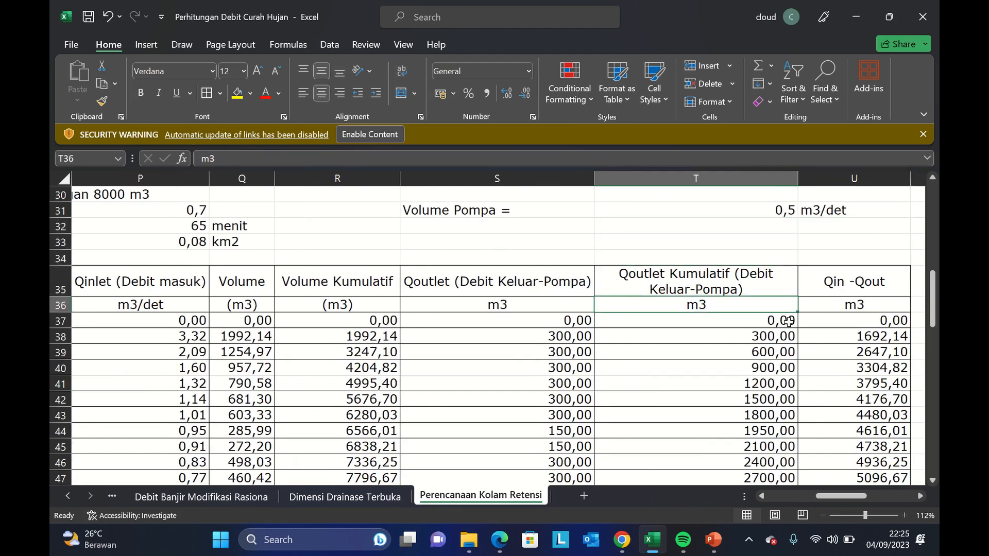
{"action": "key", "text": "F2"}
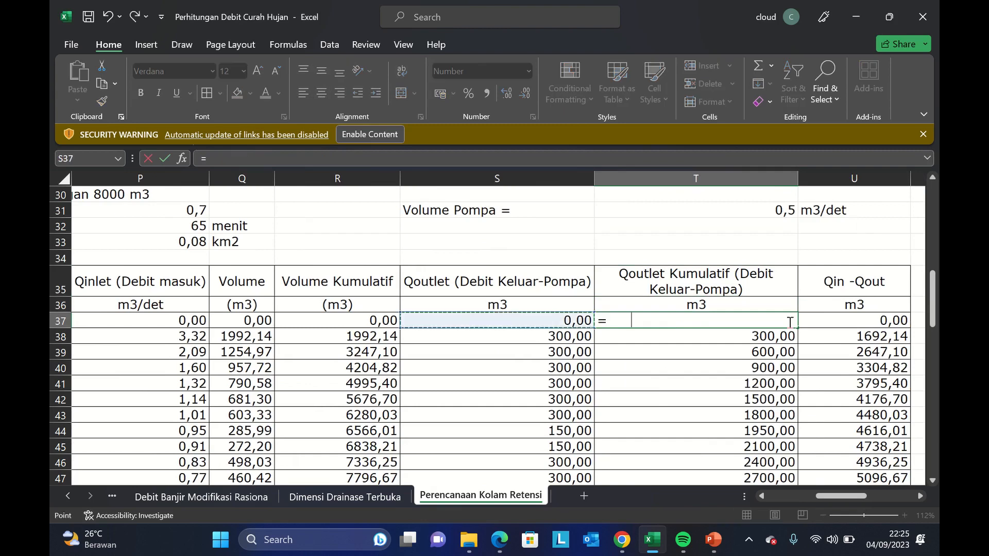
{"action": "key", "text": "Return"}
{"action": "type", "text": "="}
{"action": "key", "text": "Left"}
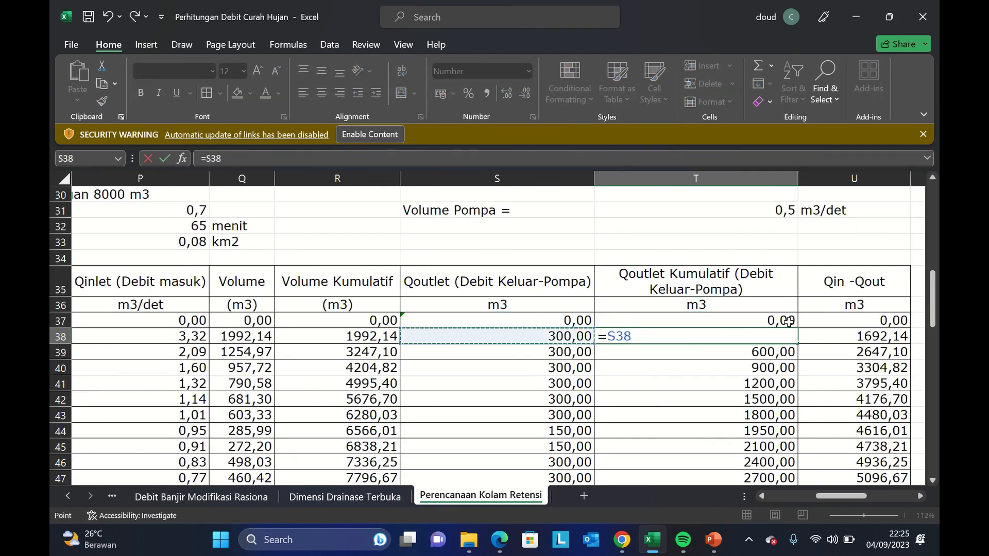
{"action": "type", "text": "+"}
{"action": "left_click", "coordinate": [788, 322]}
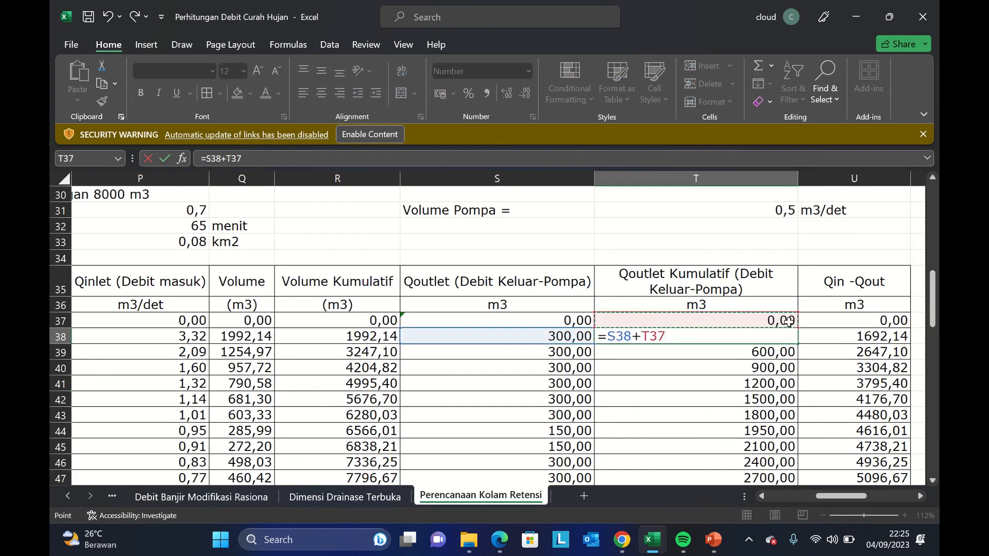
{"action": "key", "text": "Return"}
Fill the T38 running-total formula down the Qoutlet Kumulatif column to T96.
{"action": "left_click", "coordinate": [791, 340]}
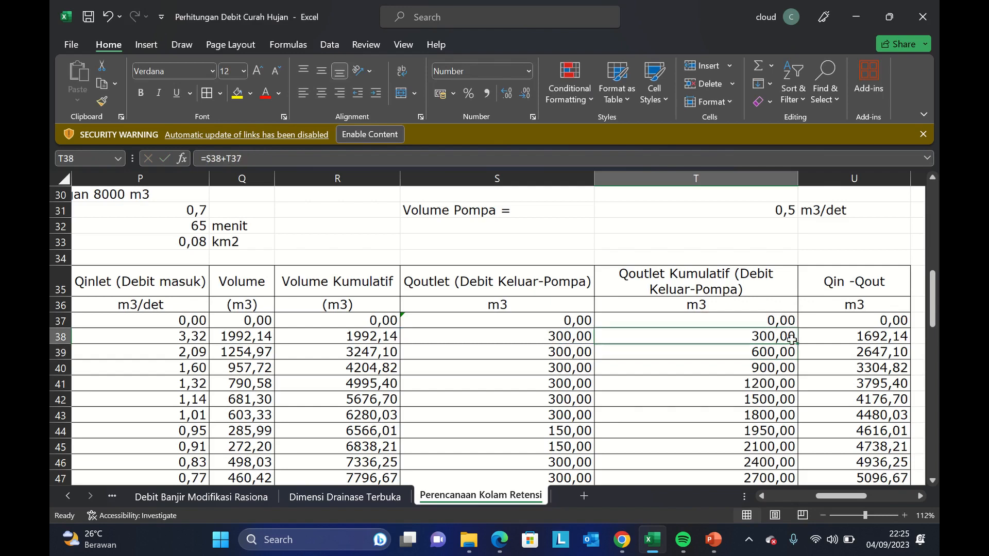
{"action": "left_click_drag", "start_coordinate": [797, 344], "coordinate": [793, 380]}
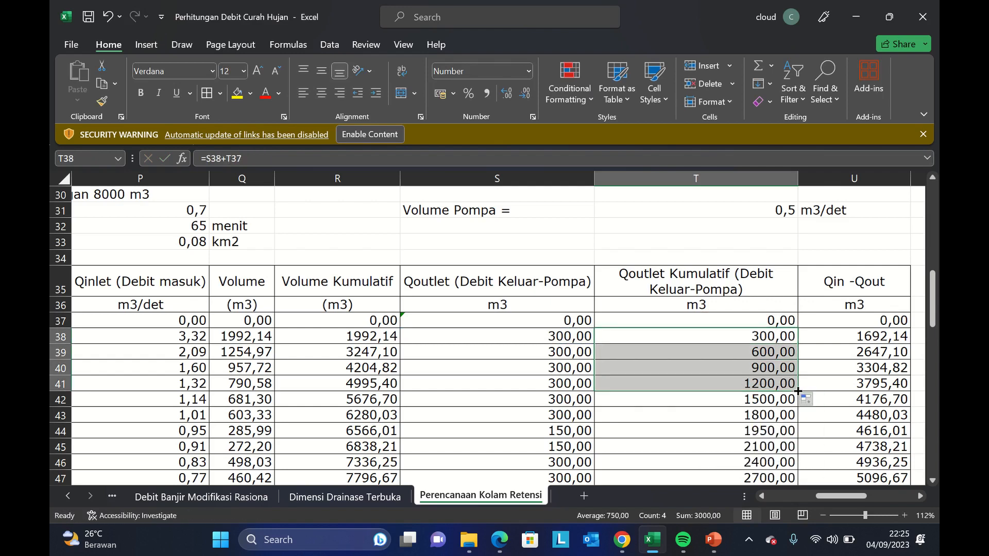
{"action": "left_click_drag", "start_coordinate": [798, 391], "coordinate": [781, 438]}
{"action": "scroll", "coordinate": [936, 374], "scroll_direction": "up", "scroll_amount": 2}
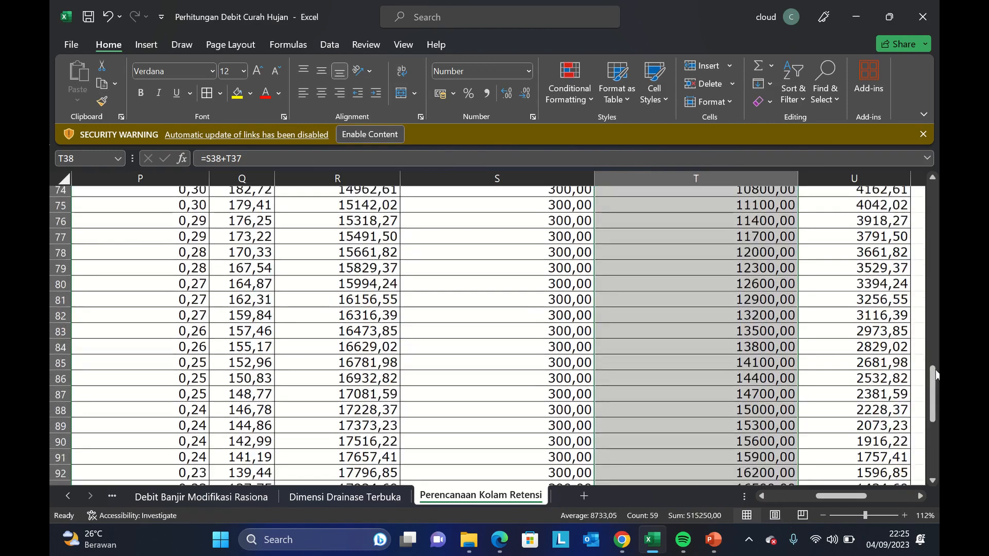
Delete the stray value in T97 below the end of the Qoutlet Kumulatif column.
{"action": "left_click_drag", "start_coordinate": [937, 375], "coordinate": [931, 435]}
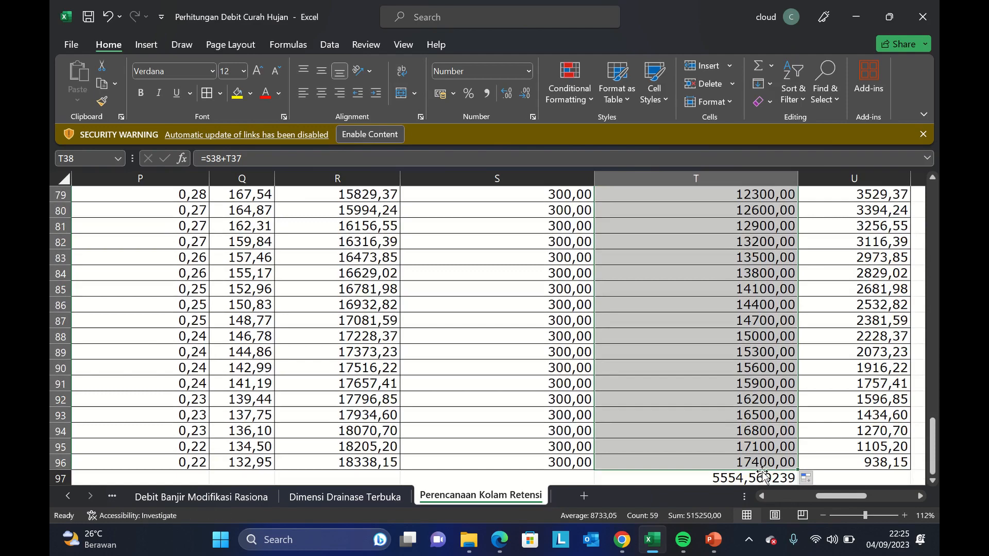
{"action": "left_click", "coordinate": [764, 475]}
{"action": "key", "text": "Delete"}
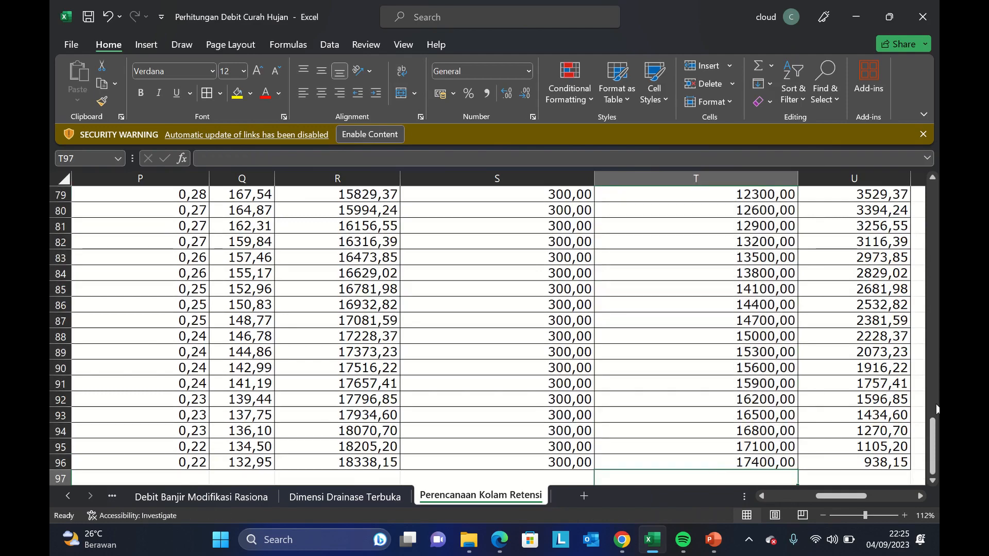
Correct the spacing of the header in U35 so it reads "Qin - Qout".
{"action": "scroll", "coordinate": [937, 409], "scroll_direction": "up", "scroll_amount": 17}
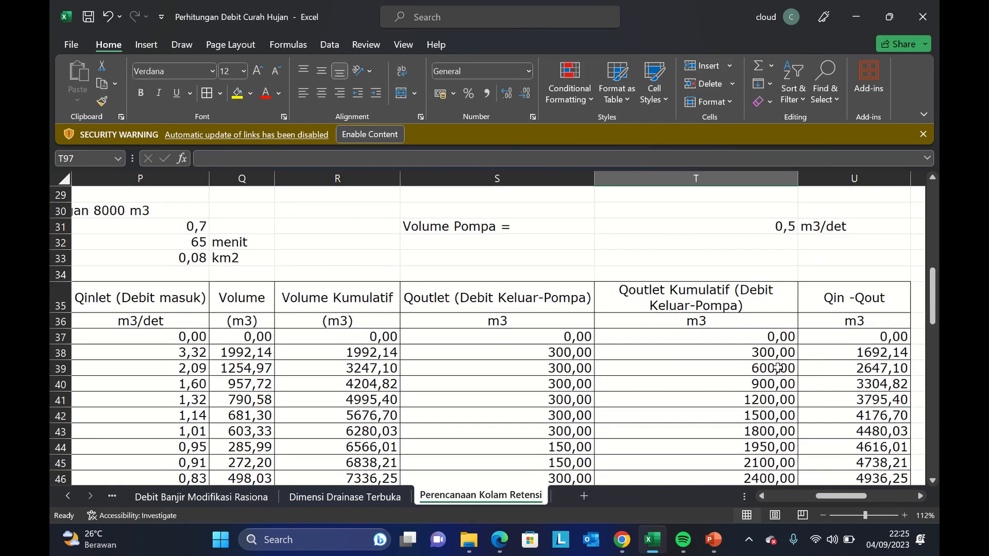
{"action": "left_click", "coordinate": [801, 383]}
{"action": "key", "text": "Right"}
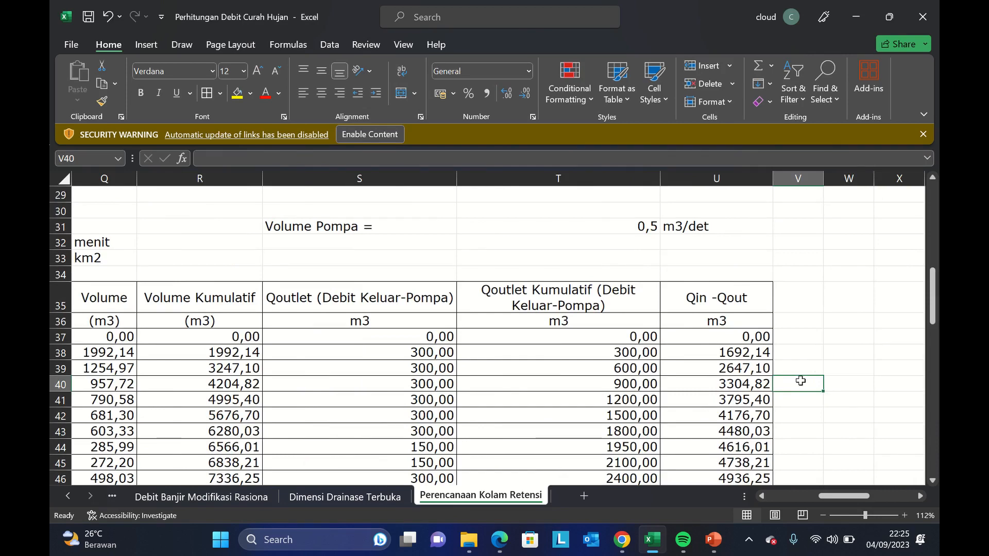
{"action": "left_click", "coordinate": [738, 381]}
{"action": "key", "text": "Up"}
{"action": "key", "text": "Up"}
{"action": "key", "text": "Up"}
{"action": "key", "text": "Up"}
{"action": "key", "text": "Up"}
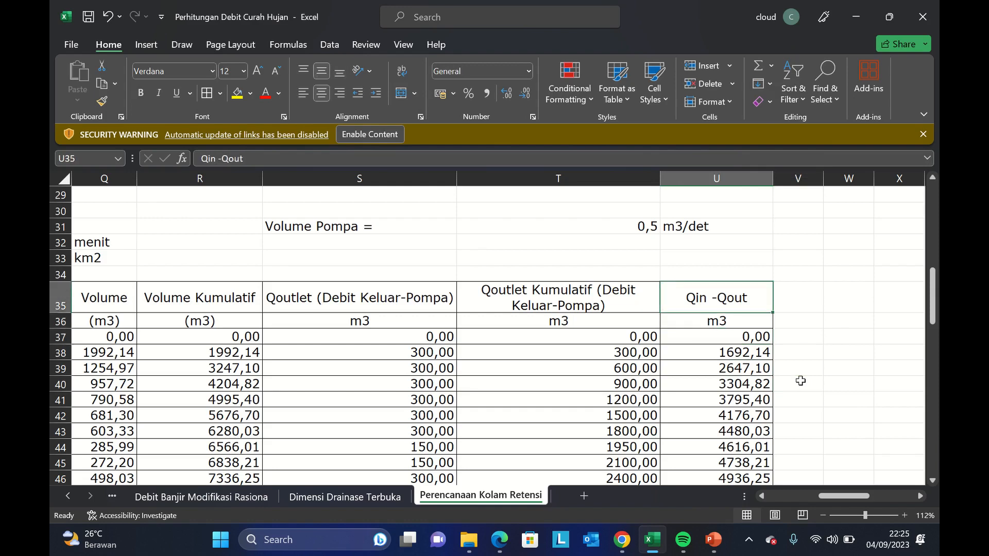
{"action": "left_click", "coordinate": [227, 158]}
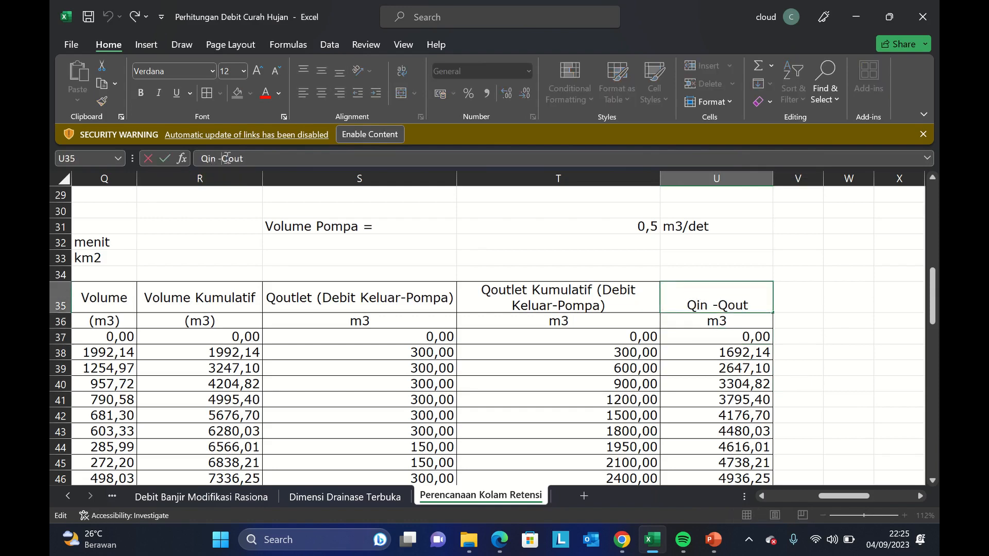
{"action": "key", "text": "Return"}
Examine the Qin - Qout formula in U38 and the cumulative volume and cumulative outflow cells it subtracts.
{"action": "key", "text": "Down"}
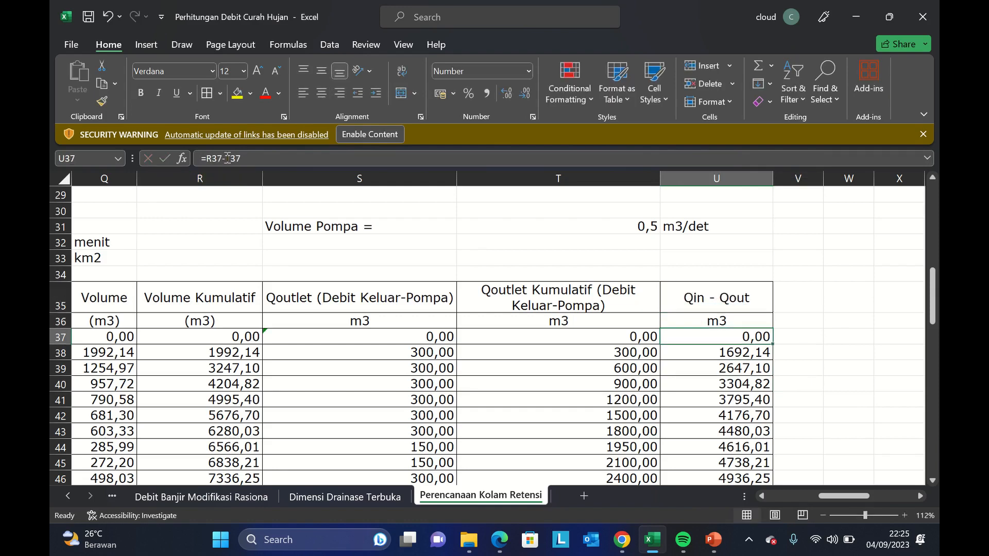
{"action": "key", "text": "Down"}
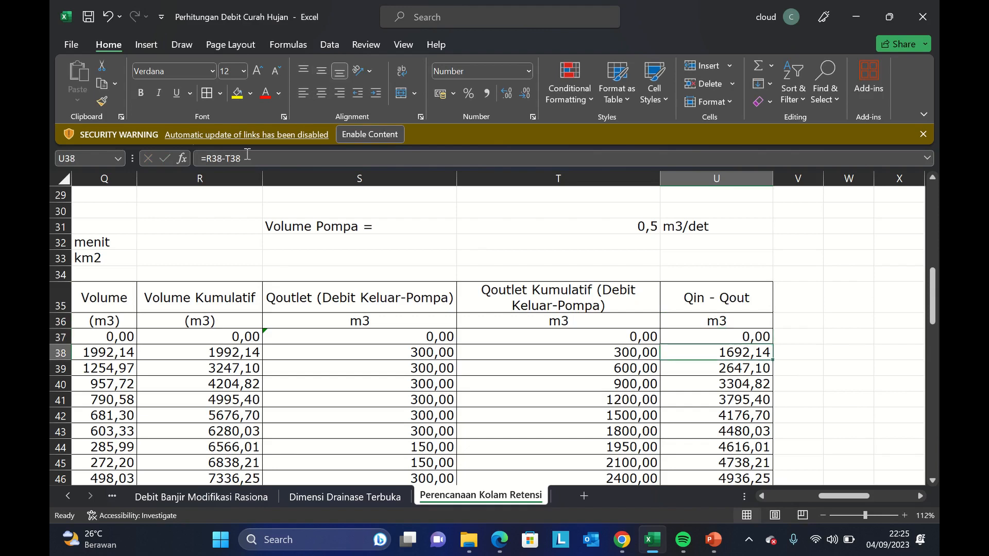
{"action": "left_click", "coordinate": [266, 162]}
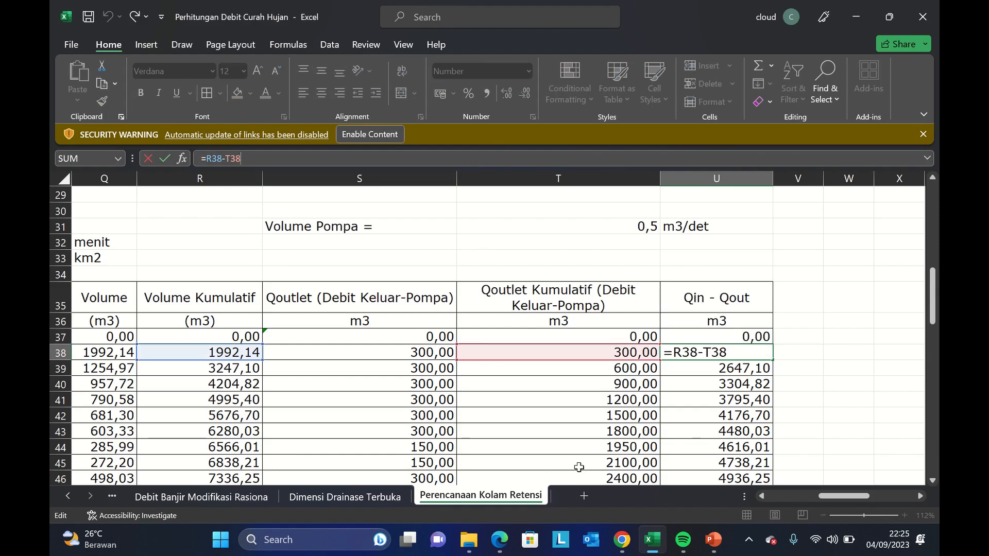
{"action": "key", "text": "Return"}
{"action": "key", "text": "Up"}
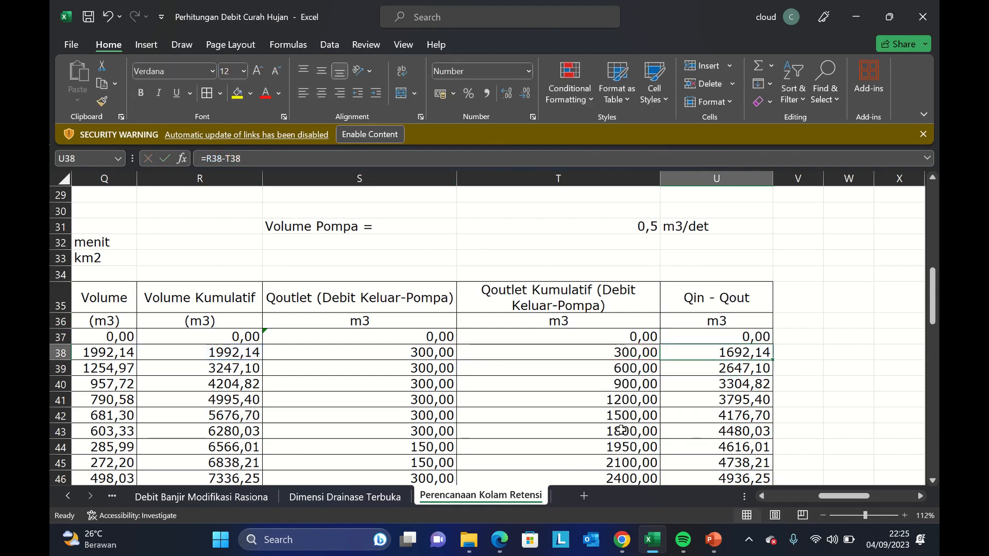
{"action": "left_click", "coordinate": [222, 357]}
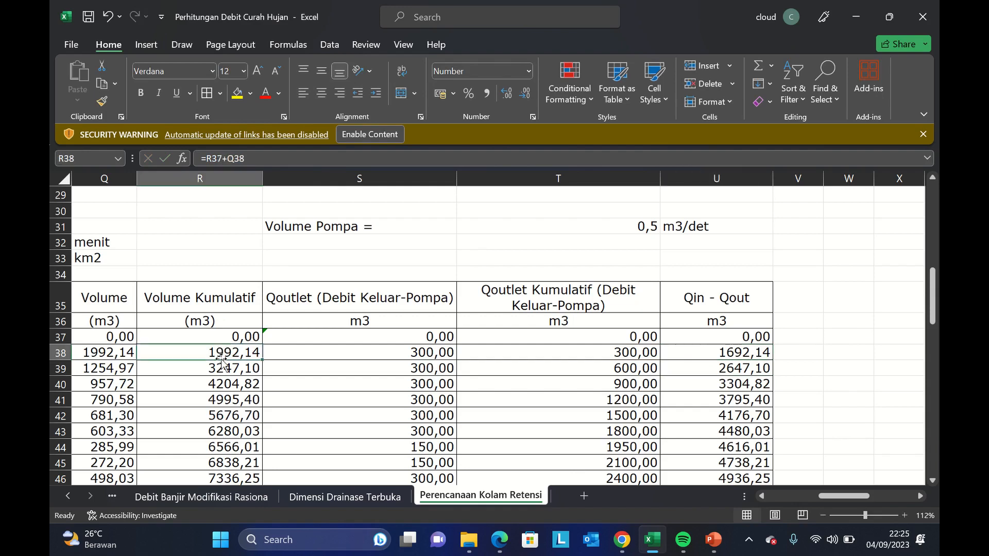
{"action": "left_click", "coordinate": [559, 357]}
{"action": "left_click", "coordinate": [698, 352]}
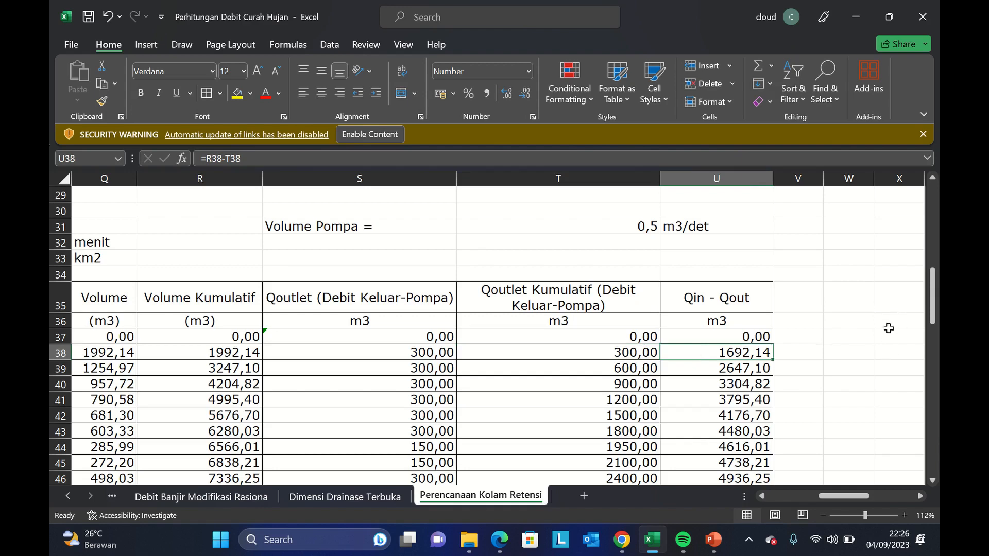
Review the time, Δt and rain intensity columns down to the last row of the table.
{"action": "left_click_drag", "start_coordinate": [932, 301], "coordinate": [933, 316]}
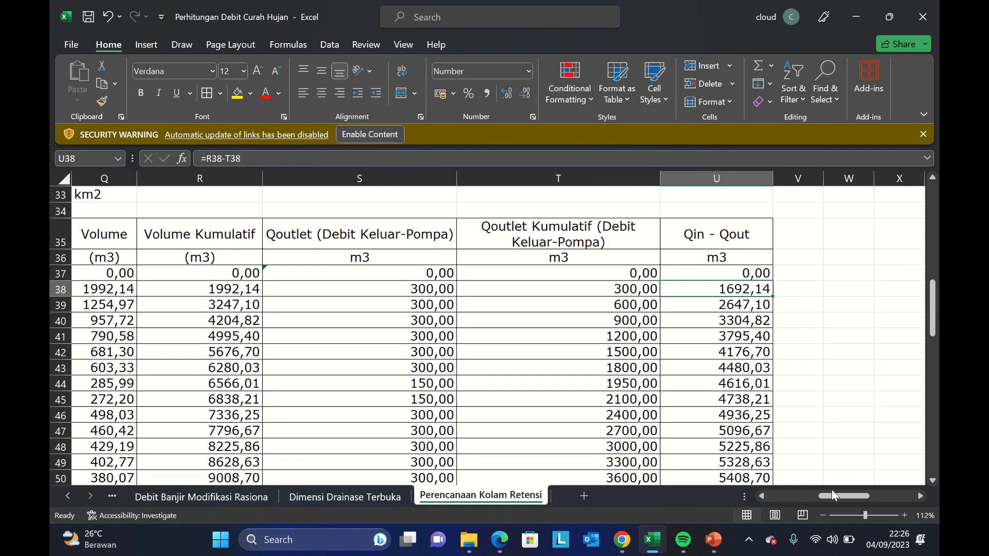
{"action": "left_click_drag", "start_coordinate": [831, 494], "coordinate": [793, 497]}
{"action": "left_click", "coordinate": [930, 391]}
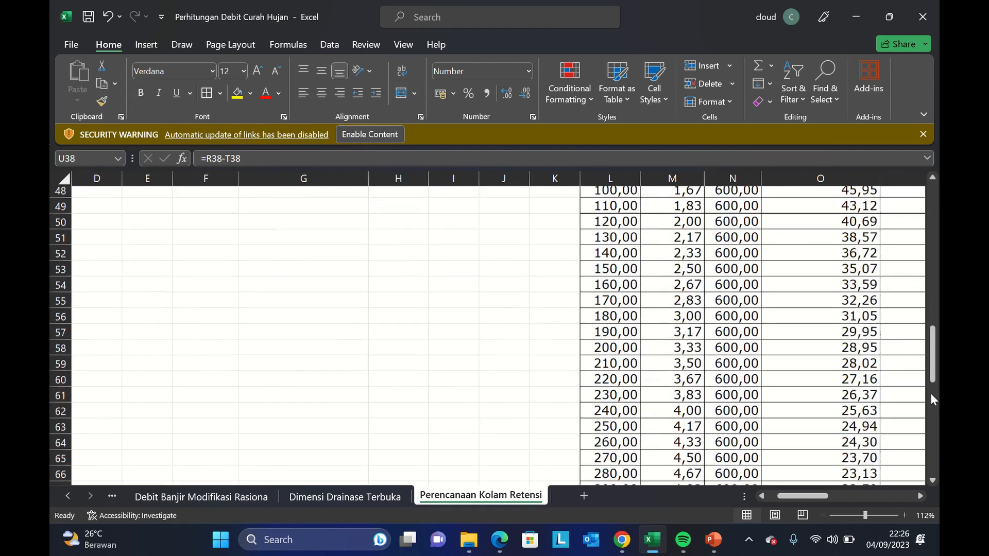
{"action": "left_click_drag", "start_coordinate": [932, 393], "coordinate": [931, 453]}
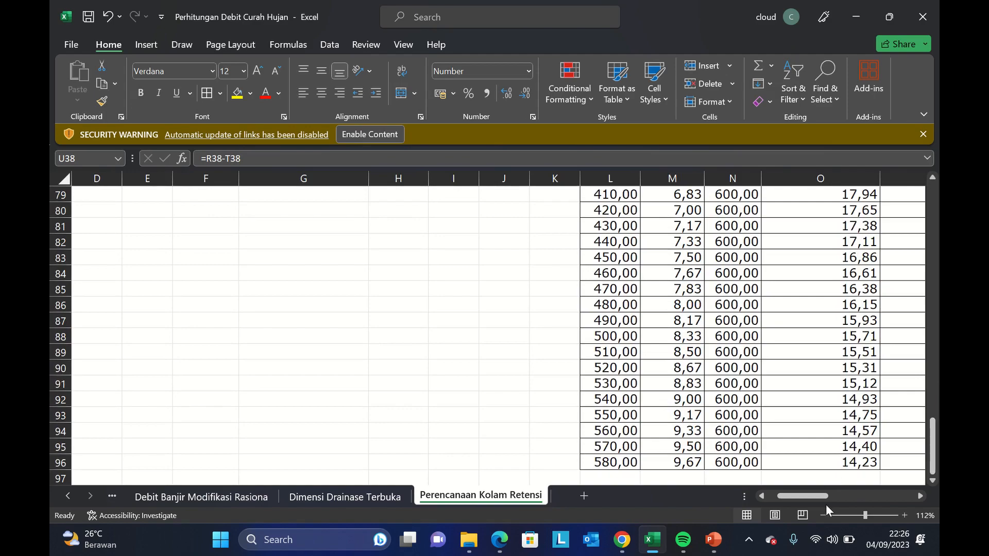
{"action": "left_click_drag", "start_coordinate": [805, 499], "coordinate": [846, 496]}
{"action": "left_click_drag", "start_coordinate": [931, 472], "coordinate": [902, 328]}
Compare the first cumulative pump outflow values in column T with the Qin - Qout differences in column U.
{"action": "left_click", "coordinate": [756, 335]}
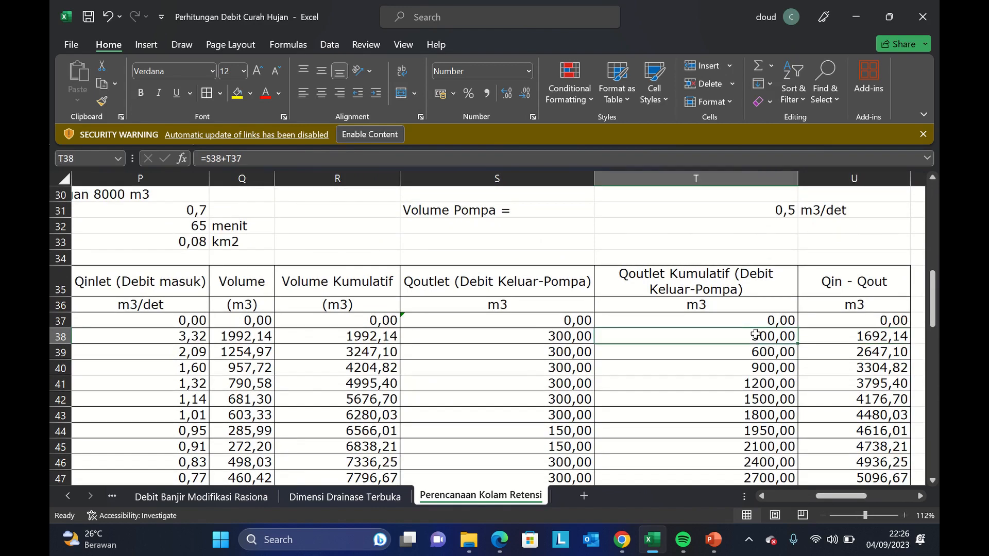
{"action": "left_click_drag", "start_coordinate": [755, 335], "coordinate": [755, 368]}
{"action": "left_click_drag", "start_coordinate": [837, 349], "coordinate": [897, 307]}
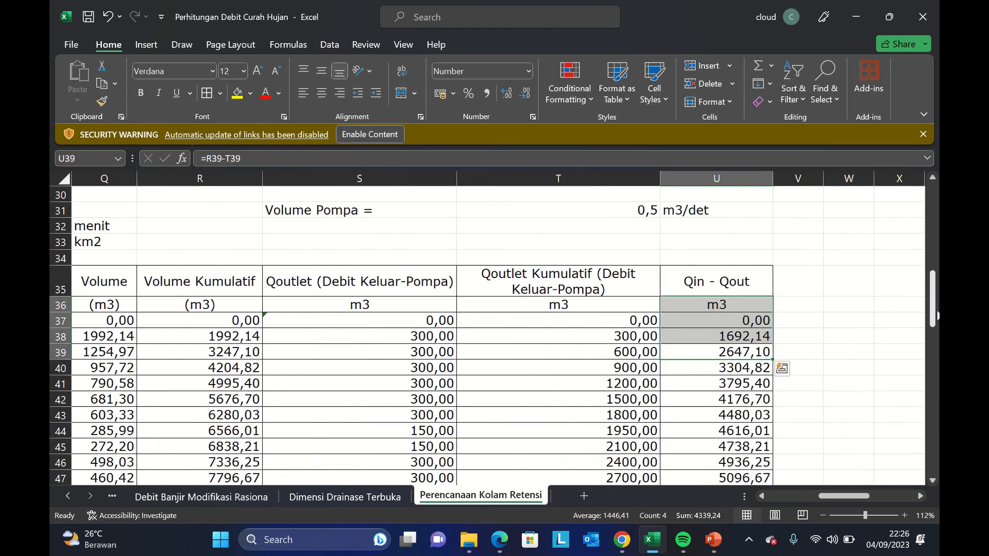
{"action": "scroll", "coordinate": [750, 335], "scroll_direction": "down", "scroll_amount": 1}
{"action": "left_click", "coordinate": [750, 335]}
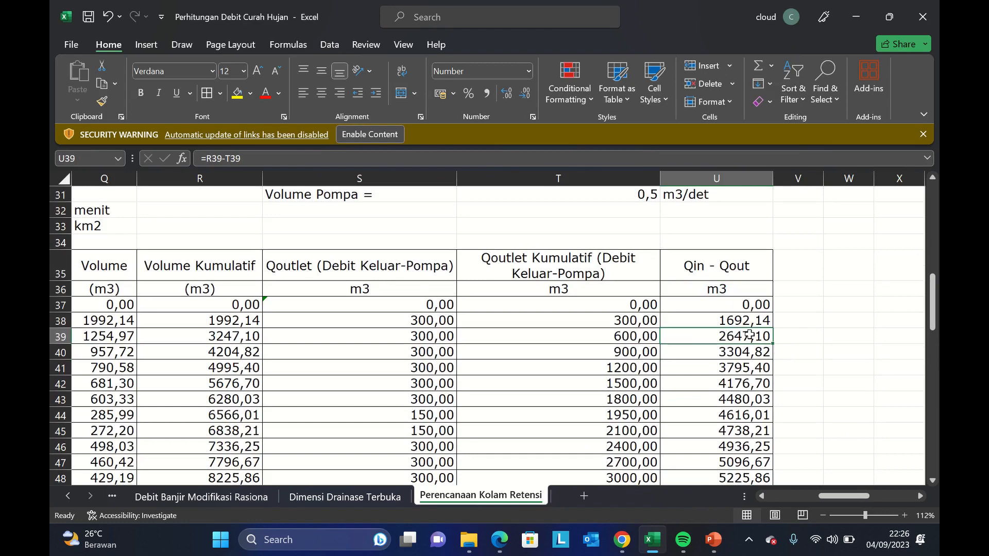
{"action": "key", "text": "Down"}
{"action": "key", "text": "Down"}
{"action": "key", "text": "Down"}
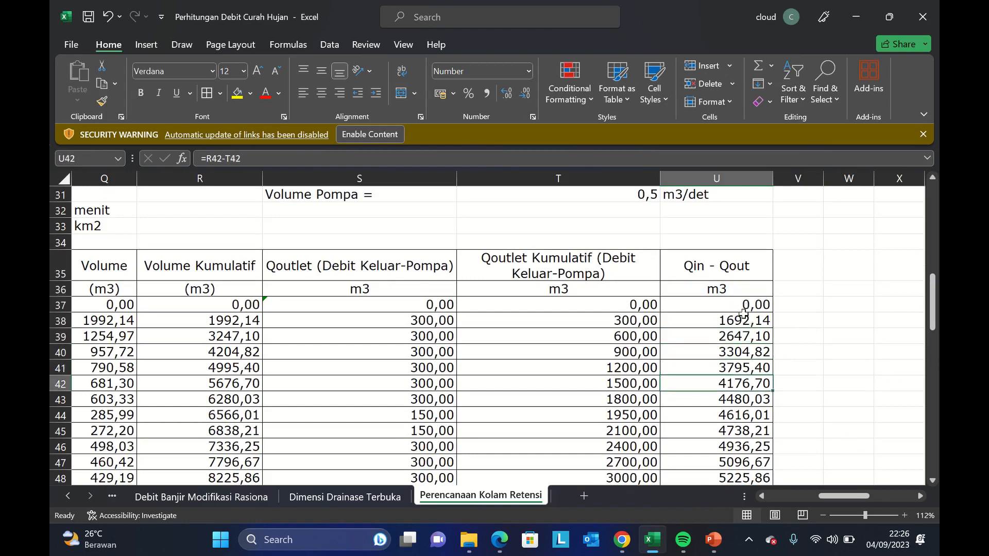
Examine the planned retention pond capacity and its design parameters in rows 30 to 33 above the table.
{"action": "key", "text": "Up"}
{"action": "key", "text": "Up"}
{"action": "key", "text": "Up"}
{"action": "key", "text": "Up"}
{"action": "key", "text": "Up"}
{"action": "key", "text": "Up"}
{"action": "key", "text": "Up"}
{"action": "key", "text": "Up"}
{"action": "key", "text": "Up"}
{"action": "key", "text": "Up"}
{"action": "key", "text": "Up"}
{"action": "key", "text": "Up"}
{"action": "key", "text": "Up"}
{"action": "key", "text": "Up"}
{"action": "key", "text": "Up"}
{"action": "key", "text": "Up"}
{"action": "key", "text": "Up"}
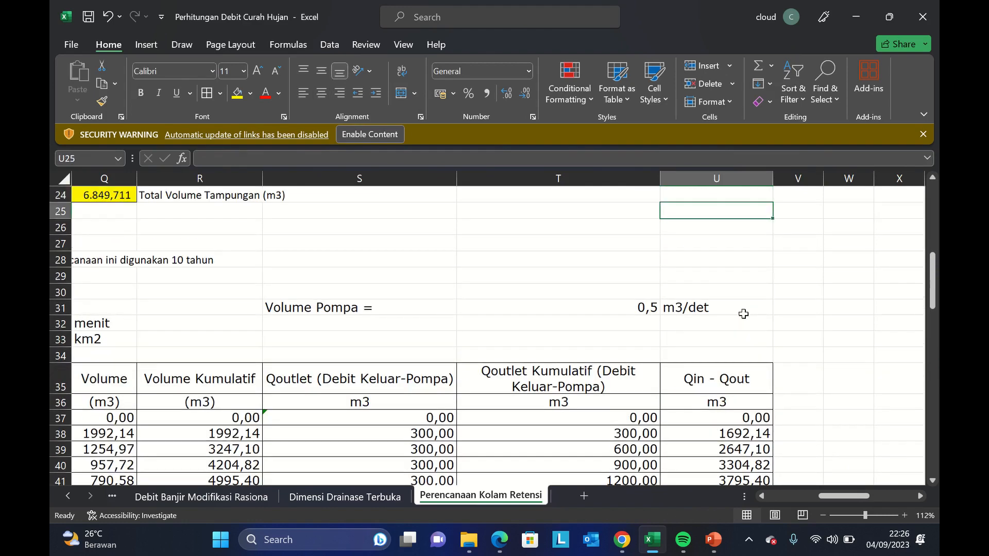
{"action": "key", "text": "Left"}
{"action": "key", "text": "Left"}
{"action": "key", "text": "Left"}
{"action": "key", "text": "Left"}
{"action": "key", "text": "Left"}
{"action": "key", "text": "Left"}
{"action": "key", "text": "Left"}
{"action": "key", "text": "Left"}
{"action": "key", "text": "Down"}
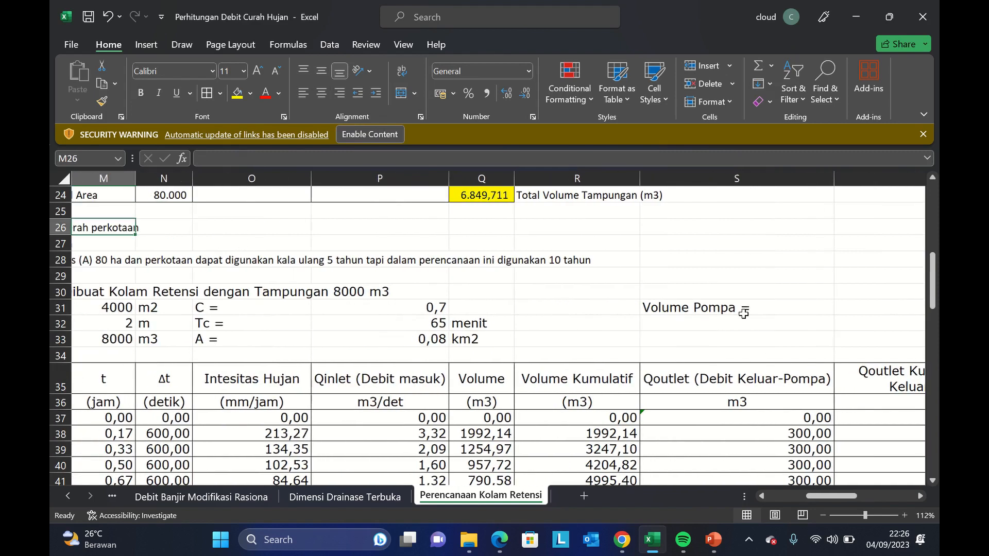
{"action": "key", "text": "Down"}
{"action": "key", "text": "Down"}
{"action": "key", "text": "Down"}
{"action": "key", "text": "Down"}
{"action": "key", "text": "Right"}
{"action": "key", "text": "Right"}
{"action": "key", "text": "Right"}
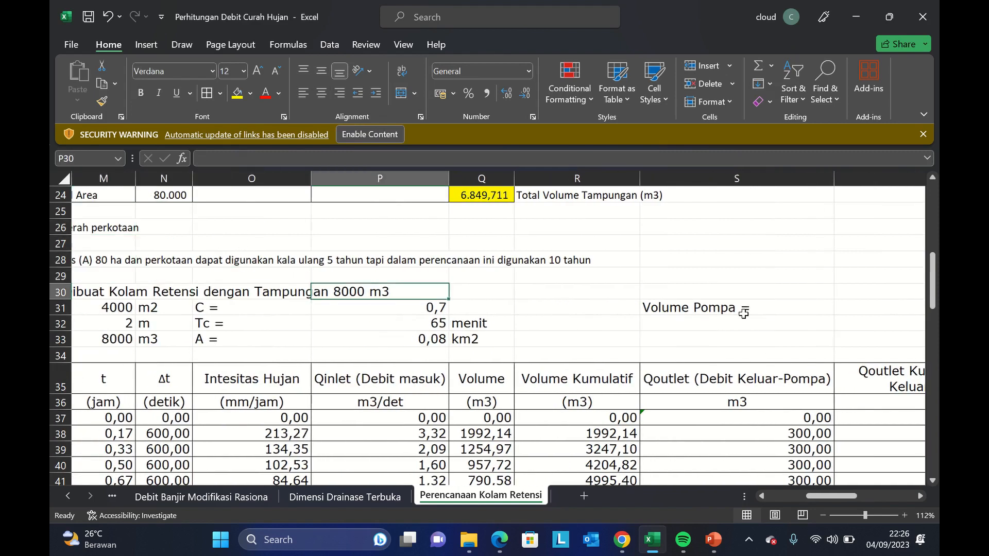
Examine the pump volume entry and its unit in row 31 above the outflow columns.
{"action": "key", "text": "Right"}
{"action": "key", "text": "Right"}
{"action": "key", "text": "Right"}
{"action": "key", "text": "Right"}
{"action": "key", "text": "Right"}
{"action": "key", "text": "Right"}
{"action": "key", "text": "Right"}
{"action": "key", "text": "Right"}
{"action": "key", "text": "Left"}
{"action": "key", "text": "Left"}
{"action": "key", "text": "Down"}
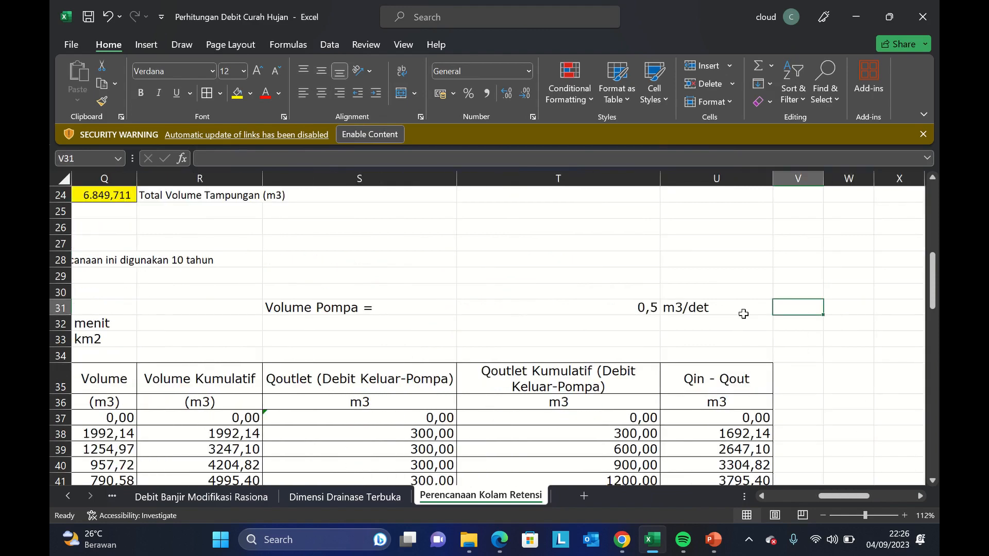
Review the Qin - Qout differences down column U, from the header to the middle rows of the table.
{"action": "key", "text": "Down"}
{"action": "key", "text": "Down"}
{"action": "key", "text": "Down"}
{"action": "key", "text": "Down"}
{"action": "key", "text": "Down"}
{"action": "key", "text": "Down"}
{"action": "key", "text": "Down"}
{"action": "key", "text": "Down"}
{"action": "key", "text": "Left"}
{"action": "key", "text": "Up"}
{"action": "key", "text": "Down"}
{"action": "key", "text": "Down"}
{"action": "key", "text": "Down"}
{"action": "key", "text": "Down"}
{"action": "key", "text": "Down"}
{"action": "key", "text": "Down"}
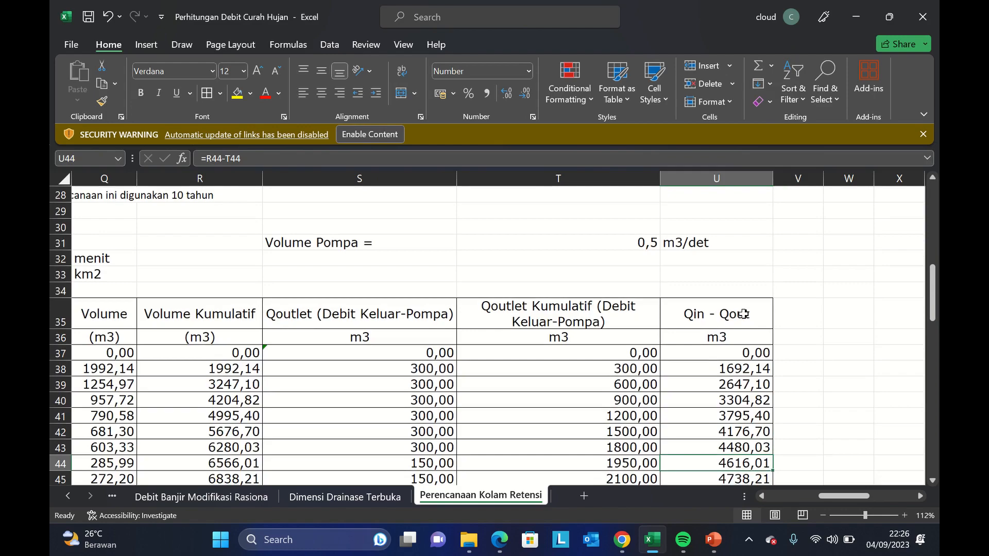
{"action": "key", "text": "Down"}
{"action": "key", "text": "Down"}
{"action": "key", "text": "Down"}
{"action": "key", "text": "Down"}
{"action": "key", "text": "Down"}
{"action": "key", "text": "Down"}
{"action": "key", "text": "Down"}
{"action": "key", "text": "Down"}
{"action": "key", "text": "Down"}
{"action": "key", "text": "Down"}
{"action": "key", "text": "Down"}
{"action": "key", "text": "Down"}
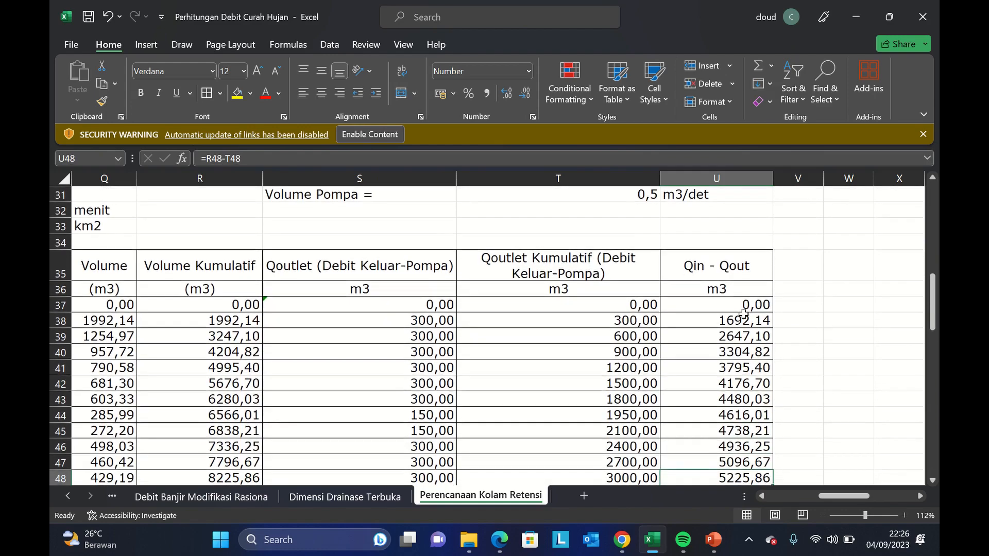
{"action": "key", "text": "Up"}
{"action": "key", "text": "Up"}
{"action": "key", "text": "Up"}
{"action": "key", "text": "Up"}
{"action": "key", "text": "Up"}
{"action": "key", "text": "Up"}
{"action": "key", "text": "Up"}
{"action": "key", "text": "Up"}
{"action": "key", "text": "Up"}
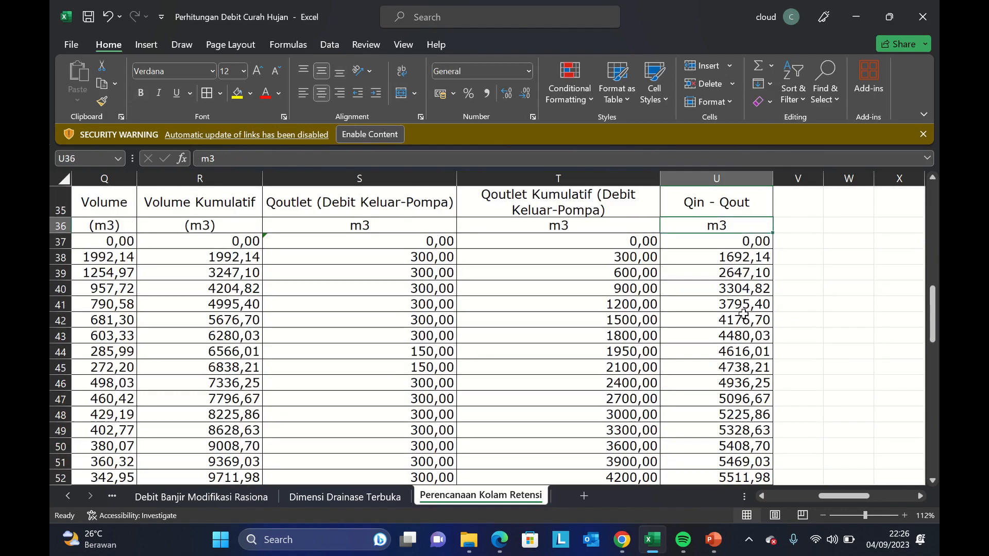
{"action": "key", "text": "ctrl+Down"}
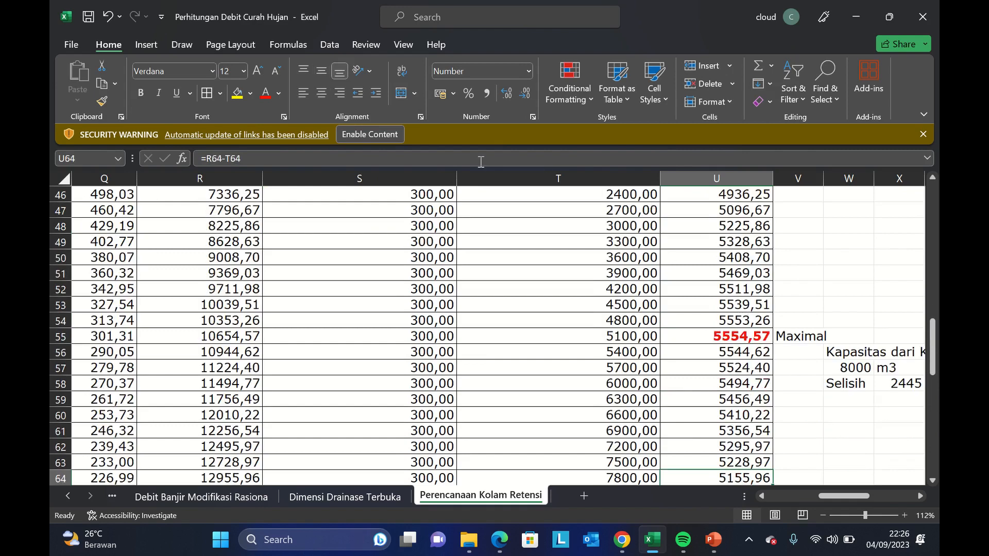
Inspect the Qin - Qout formula in U64 and the cumulative cells it references, leaving the formula as it is.
{"action": "left_click", "coordinate": [481, 161]}
{"action": "left_click_drag", "start_coordinate": [933, 378], "coordinate": [933, 384]}
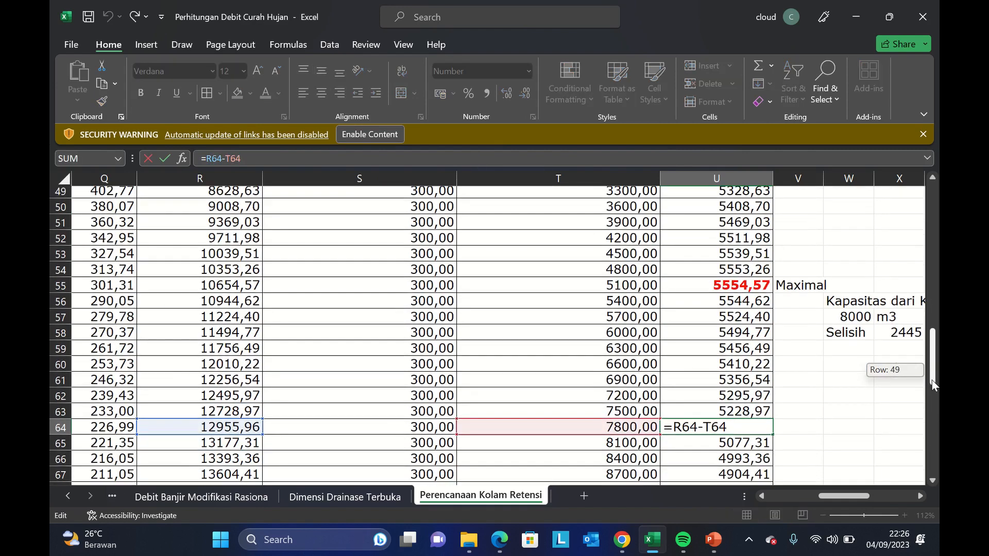
{"action": "left_click_drag", "start_coordinate": [933, 384], "coordinate": [933, 383]}
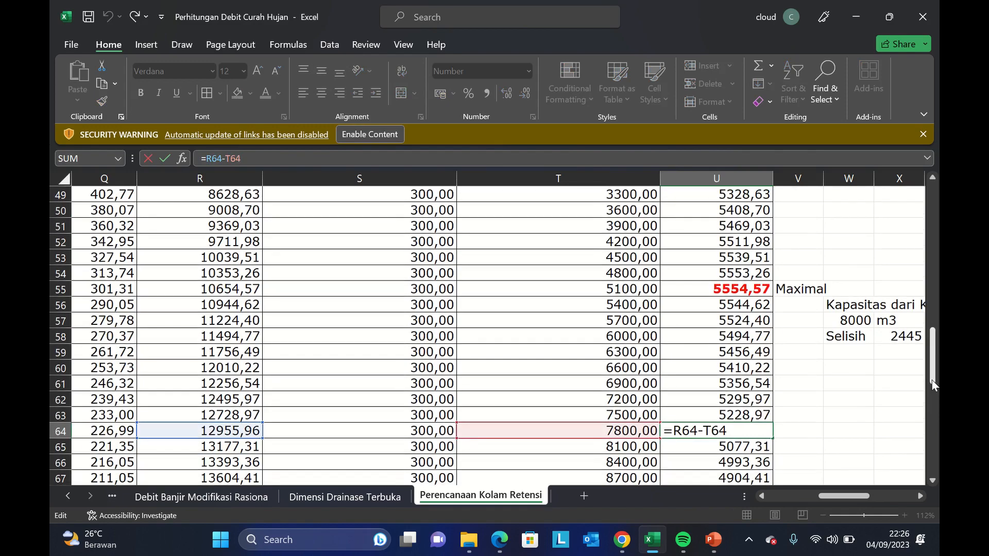
{"action": "left_click", "coordinate": [795, 497]}
{"action": "left_click_drag", "start_coordinate": [796, 497], "coordinate": [830, 503]}
{"action": "key", "text": "ctrl+Return"}
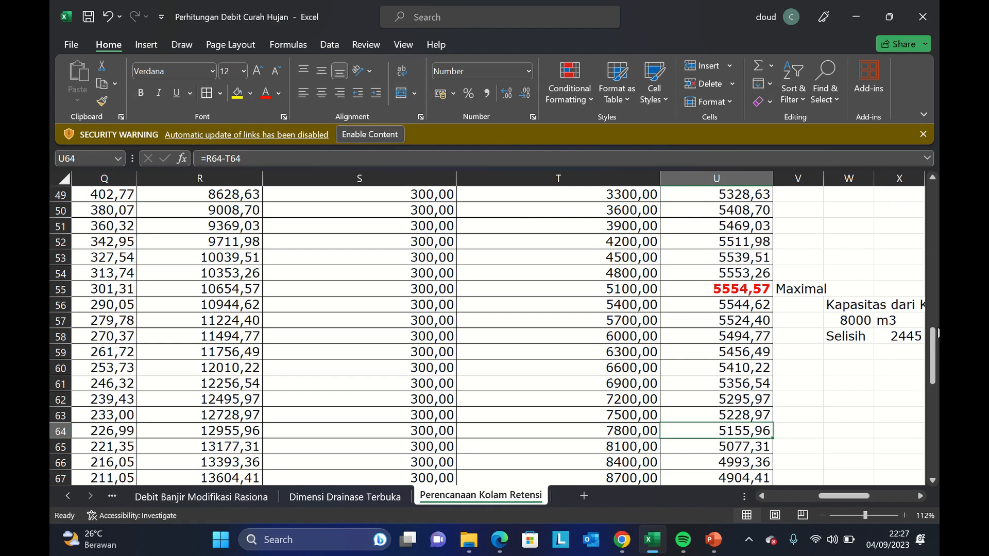
Review the table rows around the highlighted maximum and inspect the Qin - Qout formula in U55.
{"action": "left_click_drag", "start_coordinate": [936, 358], "coordinate": [936, 383]}
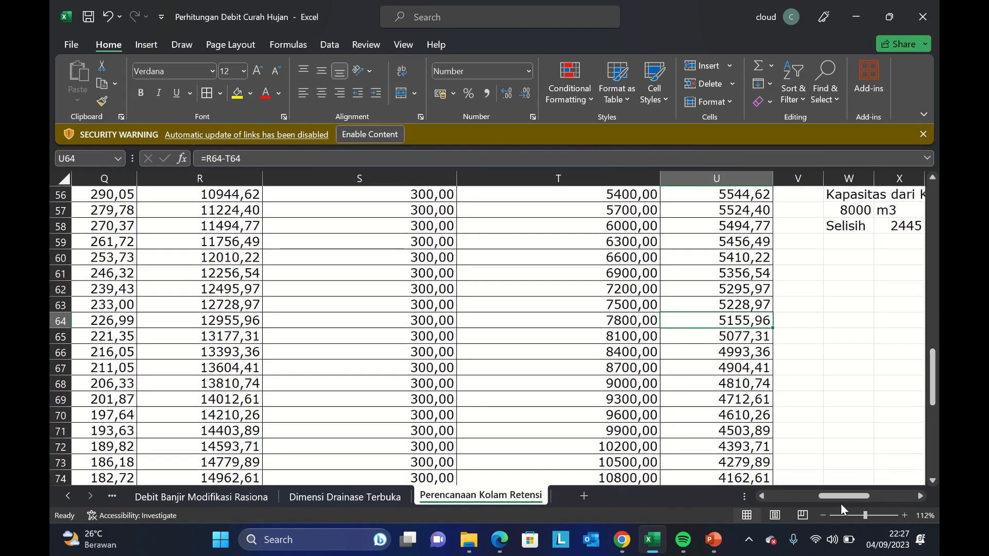
{"action": "left_click_drag", "start_coordinate": [841, 497], "coordinate": [831, 503]}
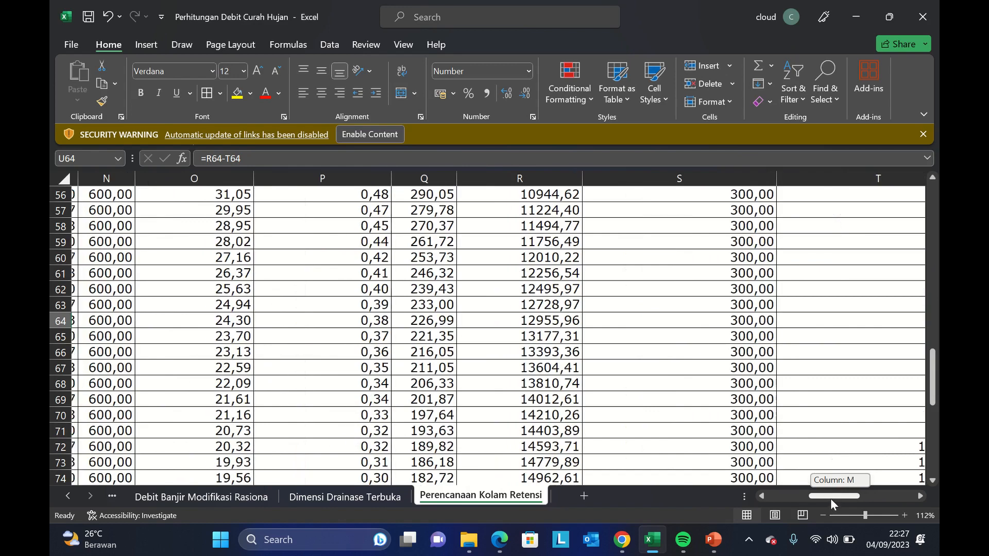
{"action": "left_click_drag", "start_coordinate": [830, 499], "coordinate": [841, 497]}
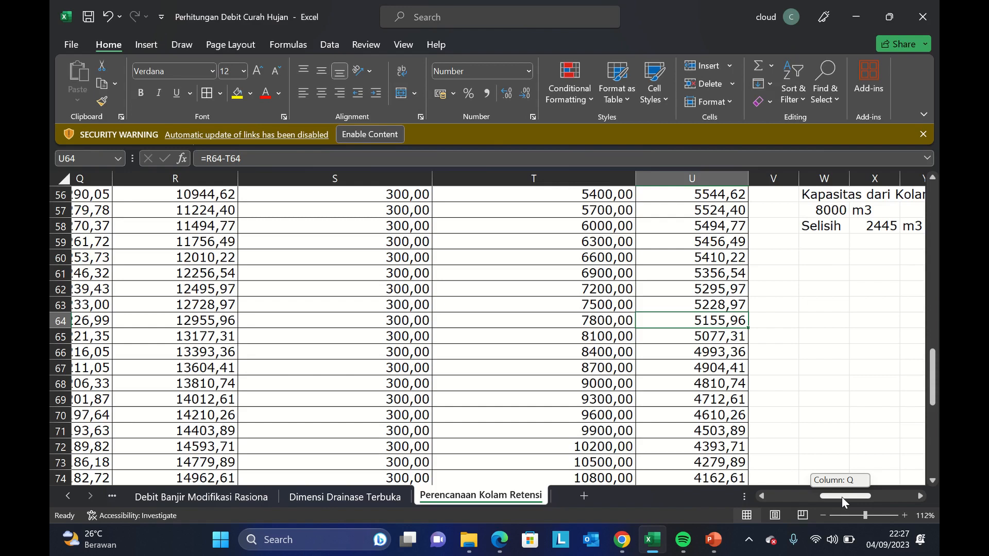
{"action": "left_click_drag", "start_coordinate": [842, 496], "coordinate": [841, 496]}
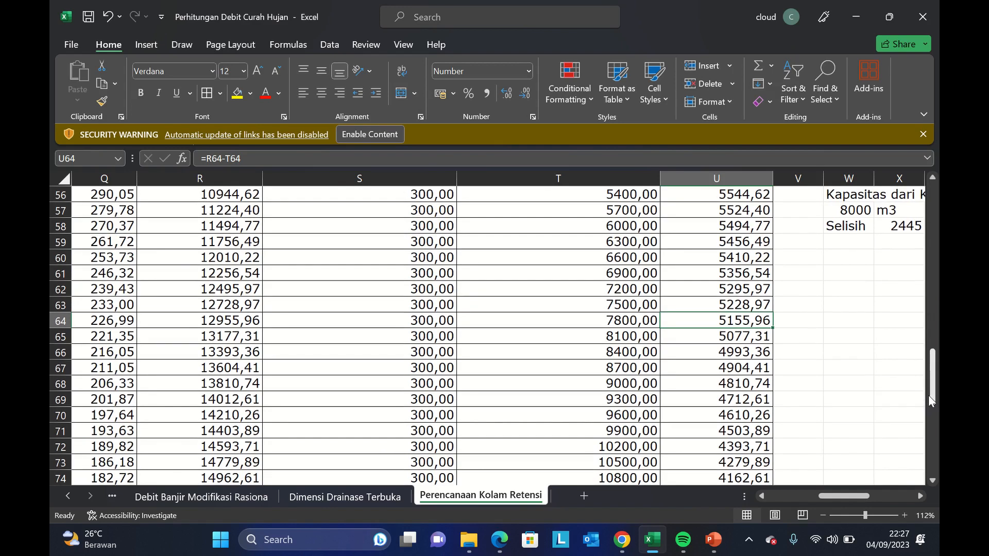
{"action": "left_click_drag", "start_coordinate": [929, 394], "coordinate": [924, 366]}
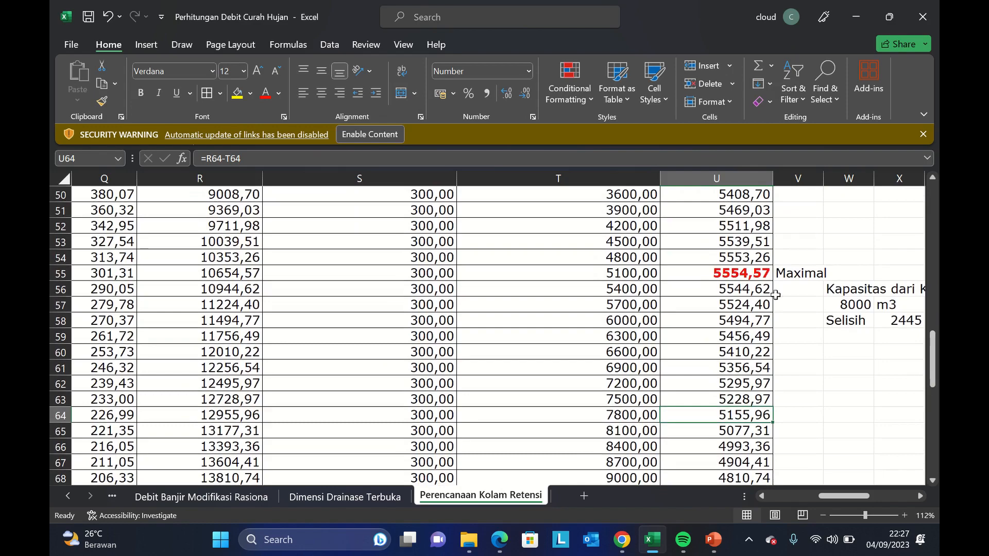
{"action": "left_click", "coordinate": [740, 271]}
Calculate the largest Qin - Qout difference in U97, below the table, with =MAX(U37:U96).
{"action": "left_click", "coordinate": [934, 459]}
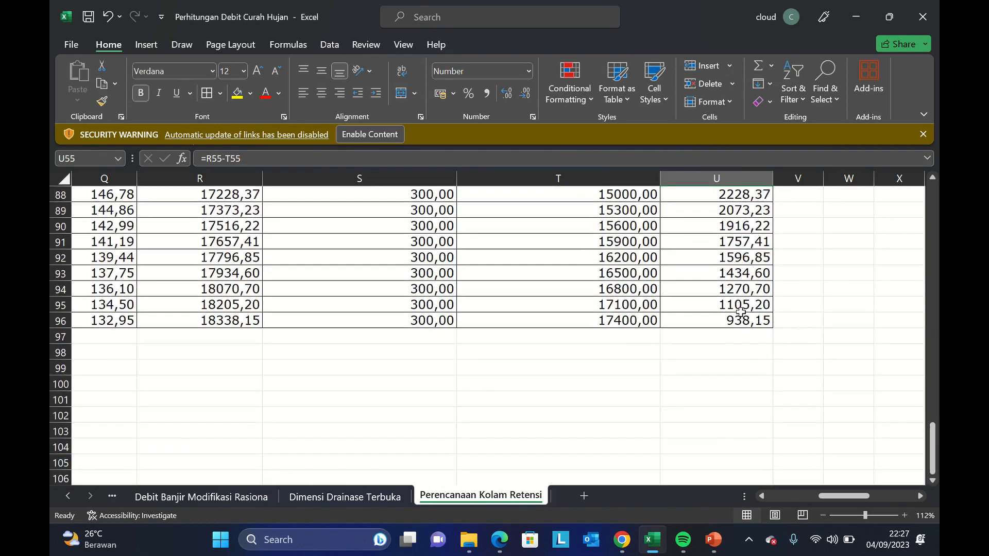
{"action": "left_click", "coordinate": [731, 336]}
{"action": "type", "text": "="}
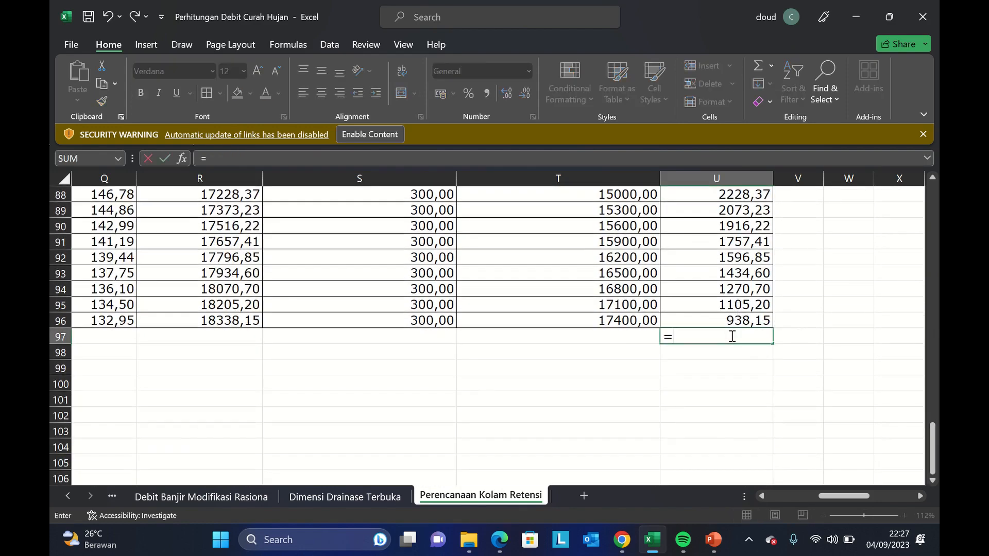
{"action": "type", "text": "max("}
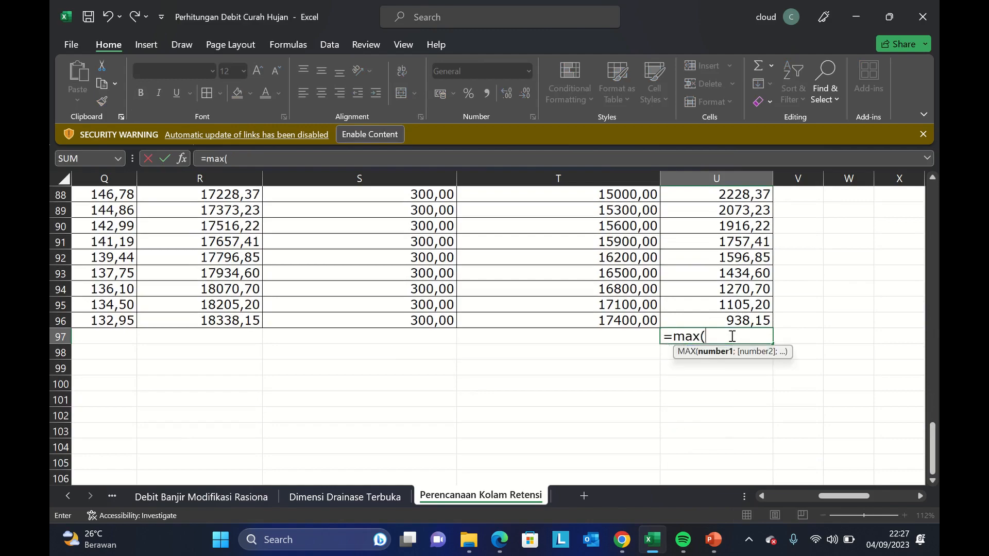
{"action": "left_click", "coordinate": [731, 336]}
{"action": "key", "text": "Up"}
{"action": "key", "text": "shift+Up"}
{"action": "key", "text": "shift+Up"}
{"action": "key", "text": "shift+Up"}
{"action": "key", "text": "shift+Up"}
{"action": "key", "text": "shift+Up"}
{"action": "key", "text": "shift+Up"}
{"action": "key", "text": "shift+Up"}
{"action": "key", "text": "shift+Up"}
{"action": "key", "text": "shift+Up"}
{"action": "key", "text": "shift+Up"}
{"action": "key", "text": "shift+Up"}
{"action": "key", "text": "shift+Up"}
{"action": "key", "text": "shift+Up"}
{"action": "key", "text": "shift+Up"}
{"action": "key", "text": "shift+Up"}
{"action": "key", "text": "shift+Up"}
{"action": "key", "text": "shift+Up"}
{"action": "key", "text": "shift+Up"}
{"action": "key", "text": "shift+Up"}
{"action": "key", "text": "shift+Up"}
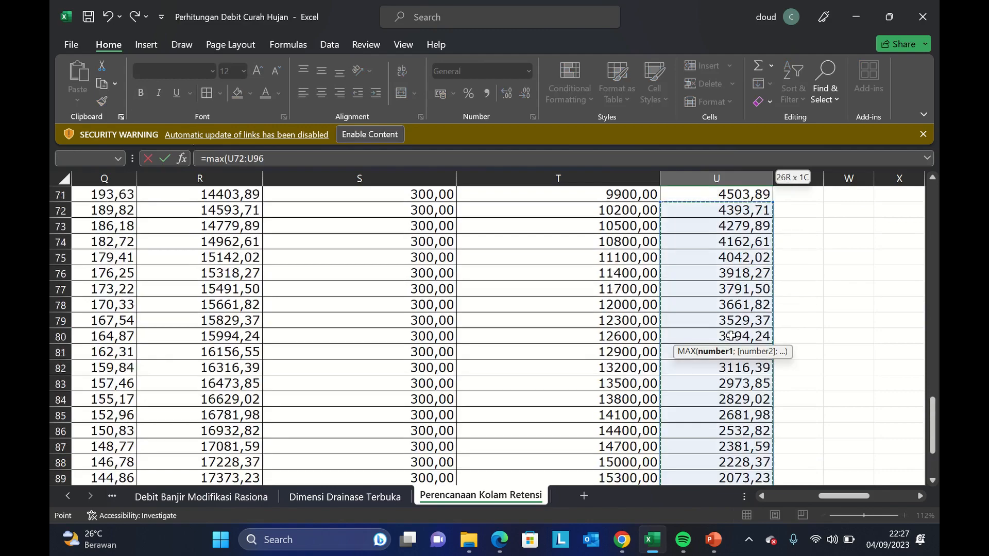
{"action": "key", "text": "shift+Up"}
{"action": "key", "text": "shift+Up"}
{"action": "key", "text": "shift+Up"}
{"action": "key", "text": "shift+Up"}
{"action": "key", "text": "shift+Up"}
{"action": "key", "text": "shift+Up"}
{"action": "key", "text": "shift+Up"}
{"action": "key", "text": "shift+Up"}
{"action": "key", "text": "shift+Up"}
{"action": "key", "text": "shift+Up"}
{"action": "key", "text": "shift+Up"}
{"action": "key", "text": "shift+Up"}
{"action": "key", "text": "shift+Up"}
{"action": "key", "text": "shift+Up"}
{"action": "key", "text": "shift+Up"}
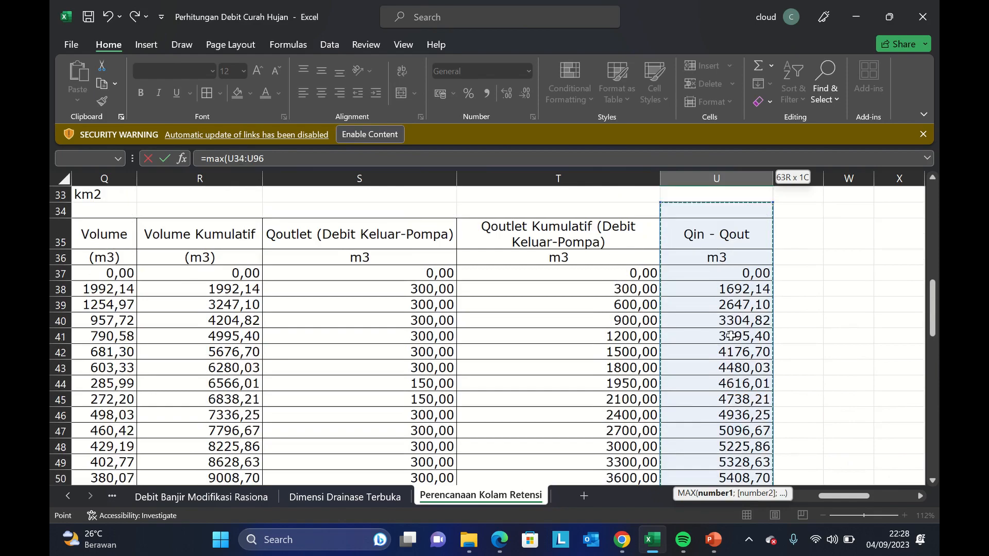
{"action": "key", "text": "Return"}
{"action": "key", "text": "Up"}
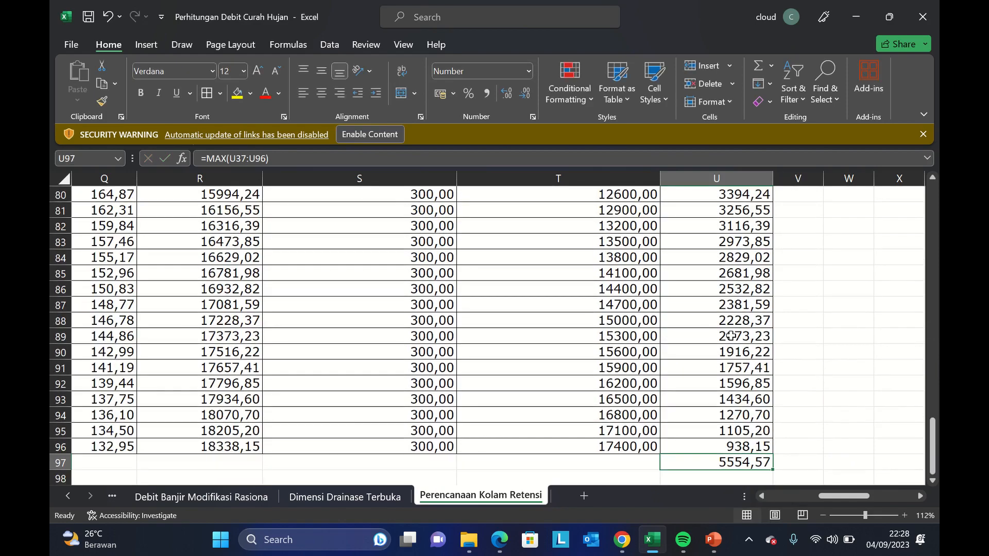
Compare the MAX result in U97 with the value marked Maximal in U55.
{"action": "key", "text": "Up"}
{"action": "key", "text": "Up"}
{"action": "key", "text": "Up"}
{"action": "key", "text": "Up"}
{"action": "key", "text": "Up"}
{"action": "key", "text": "Up"}
{"action": "key", "text": "Up"}
{"action": "key", "text": "Up"}
{"action": "key", "text": "Up"}
{"action": "key", "text": "Up"}
{"action": "key", "text": "Up"}
{"action": "key", "text": "Up"}
{"action": "key", "text": "Up"}
{"action": "key", "text": "Up"}
{"action": "key", "text": "Up"}
{"action": "key", "text": "Up"}
{"action": "key", "text": "Up"}
{"action": "key", "text": "Up"}
{"action": "key", "text": "Up"}
{"action": "key", "text": "Up"}
{"action": "key", "text": "Up"}
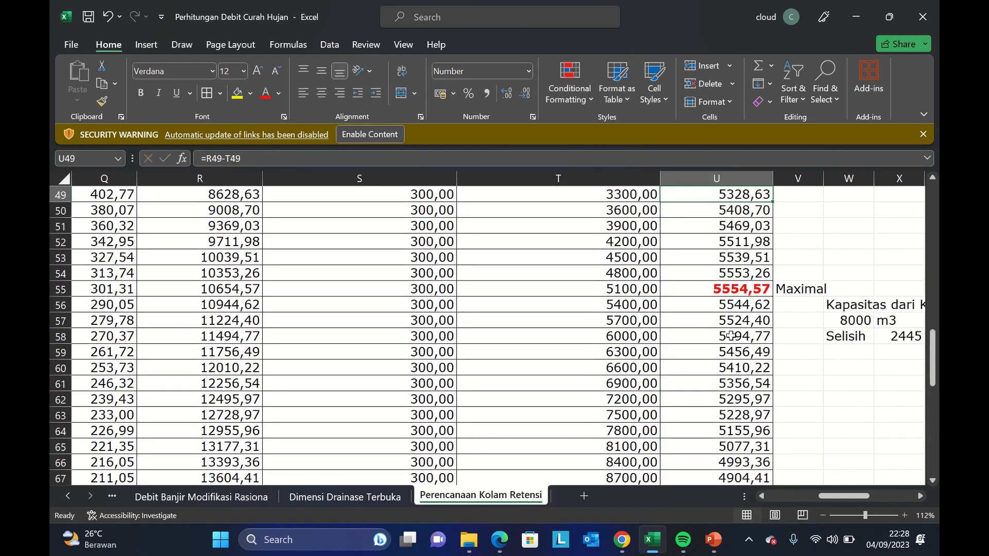
{"action": "left_click", "coordinate": [731, 336]}
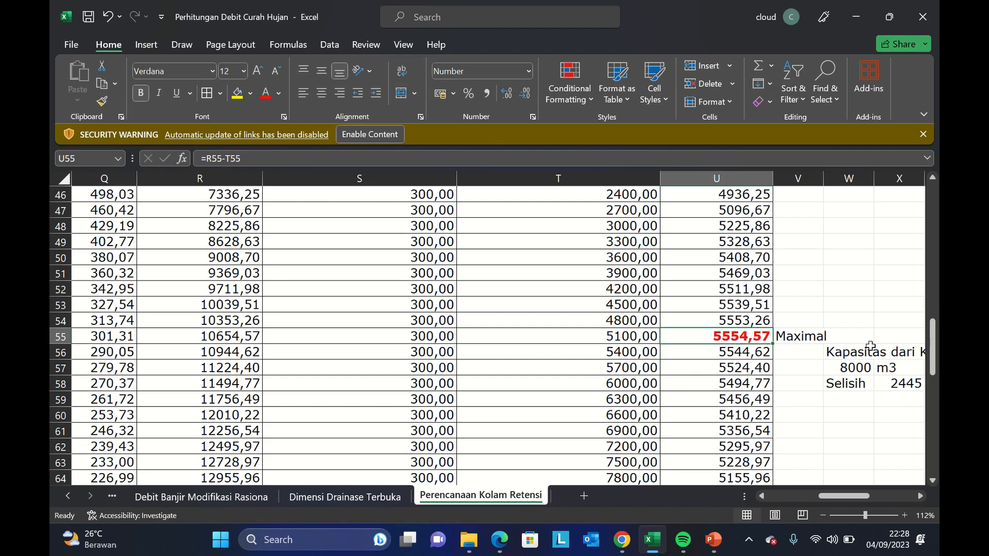
{"action": "left_click_drag", "start_coordinate": [937, 348], "coordinate": [937, 353]}
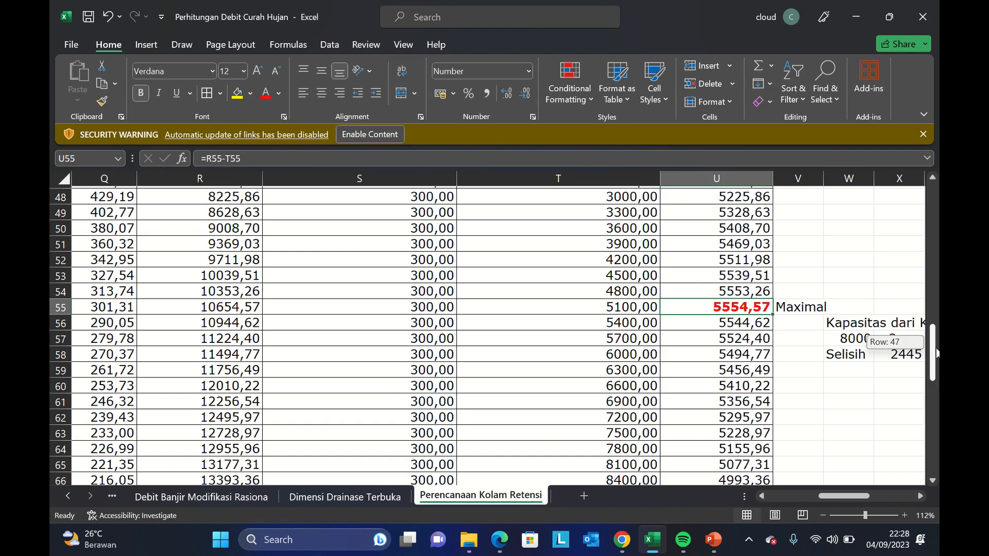
Examine the retention pond capacity in W57 and the Selisih formula in X58 that subtracts the maximum difference.
{"action": "key", "text": "Right"}
{"action": "key", "text": "Right"}
{"action": "key", "text": "Right"}
{"action": "key", "text": "Right"}
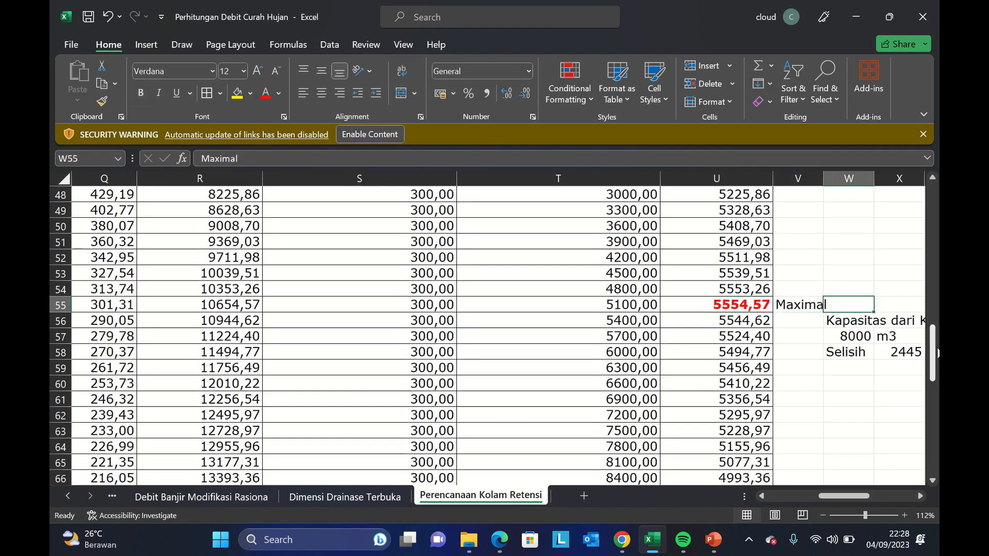
{"action": "key", "text": "Right"}
{"action": "key", "text": "Right"}
{"action": "key", "text": "Left"}
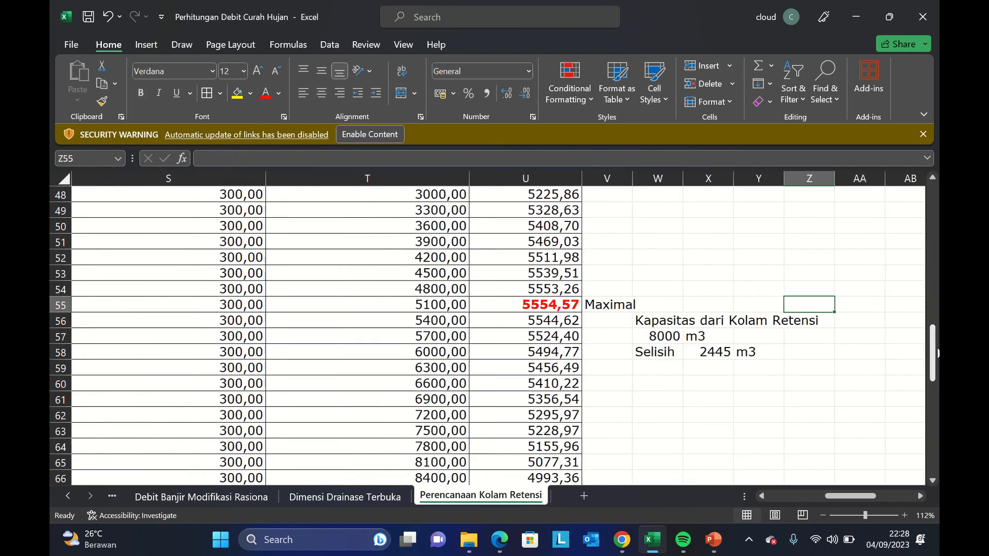
{"action": "key", "text": "Down"}
{"action": "key", "text": "Left"}
{"action": "key", "text": "Left"}
{"action": "key", "text": "Left"}
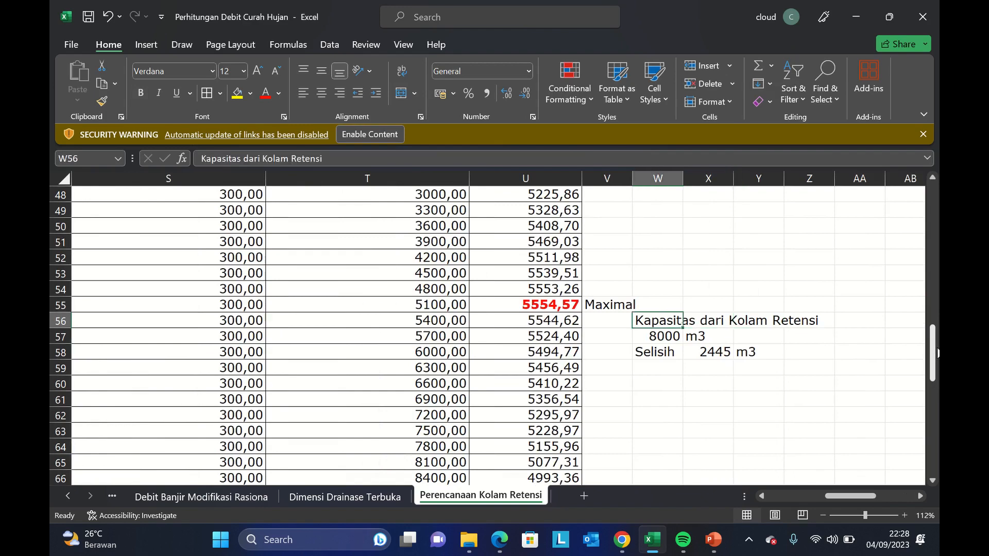
{"action": "key", "text": "Down"}
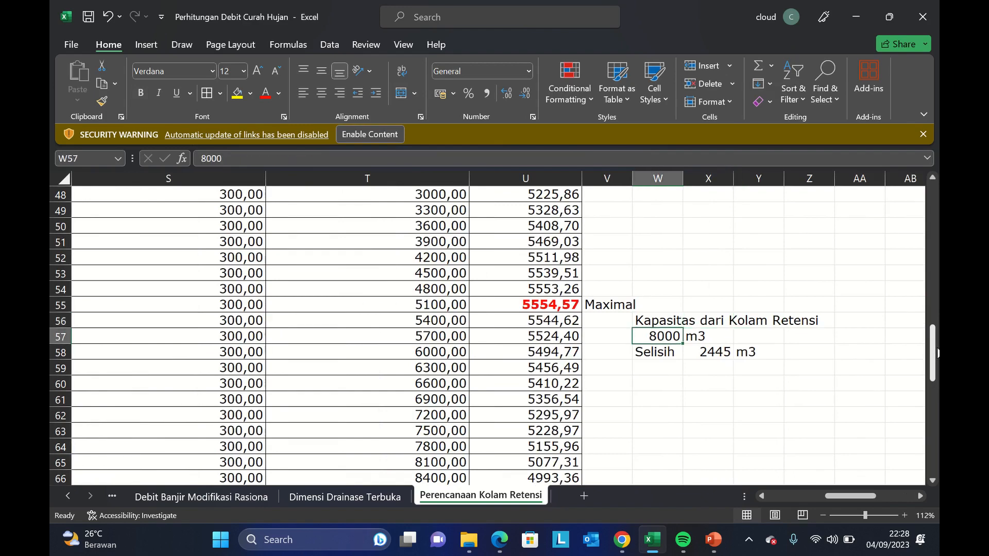
{"action": "key", "text": "Down"}
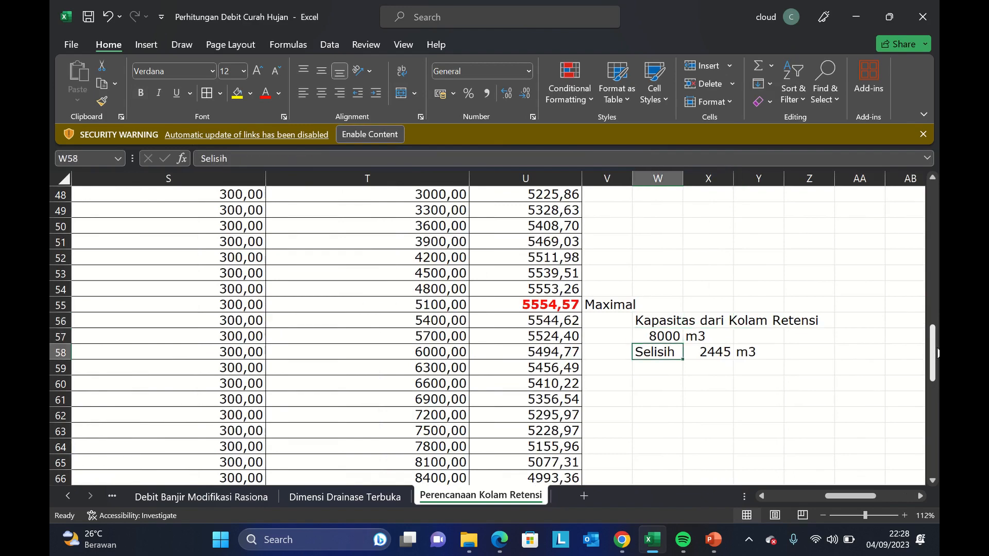
{"action": "key", "text": "Right"}
{"action": "key", "text": "Right"}
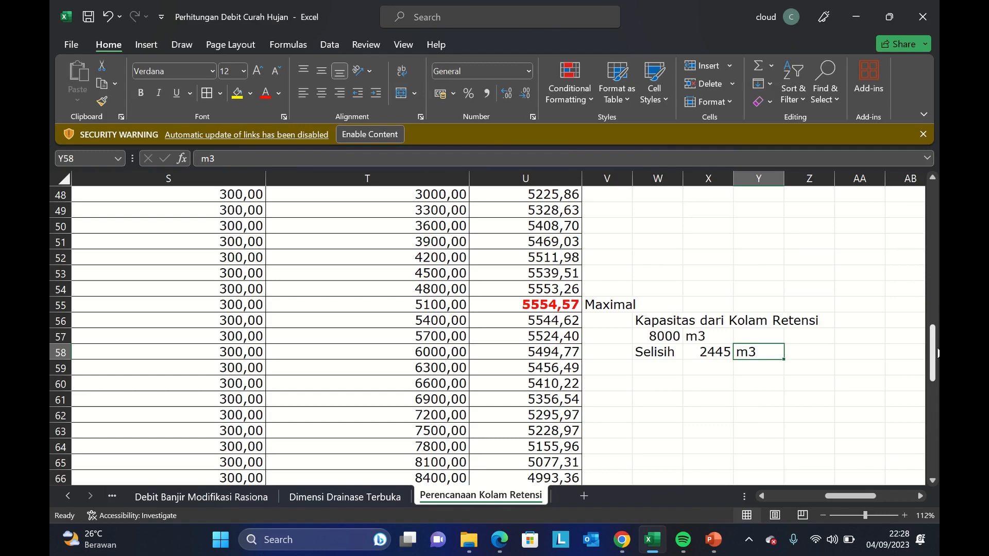
{"action": "key", "text": "Left"}
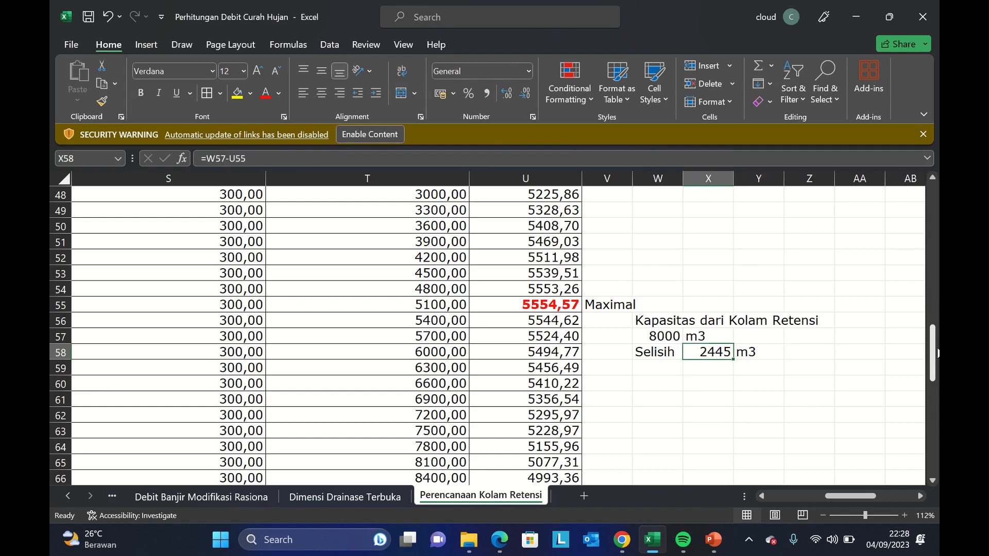
Set the pump volume in T31 to 0,1 m3/det and check the value marked Maximal in U55.
{"action": "left_click_drag", "start_coordinate": [938, 354], "coordinate": [937, 303]}
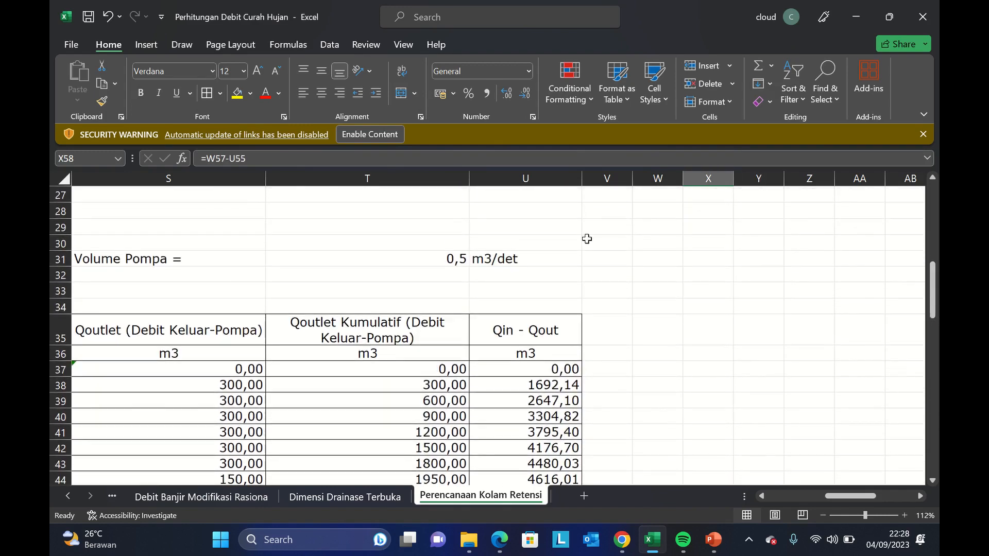
{"action": "left_click", "coordinate": [433, 264]}
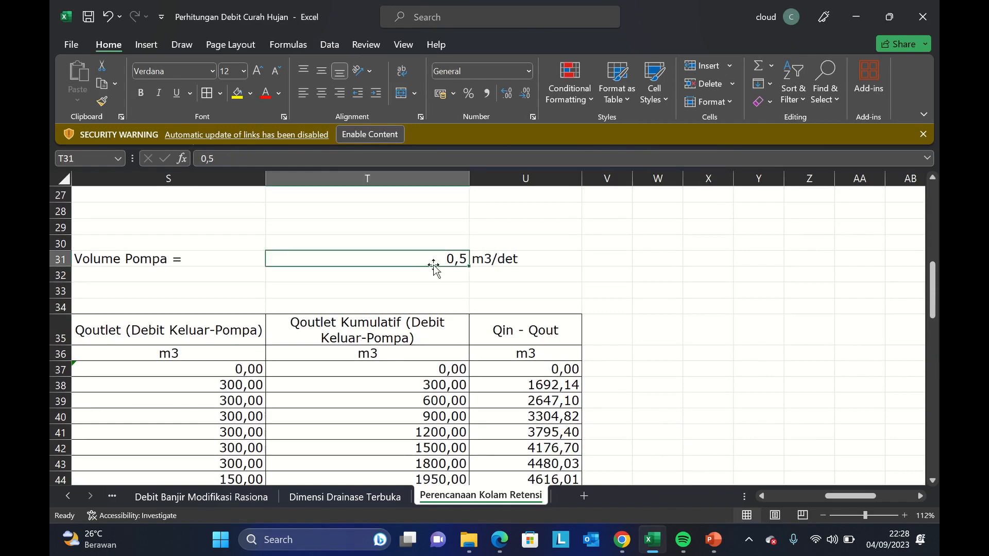
{"action": "type", "text": "0"}
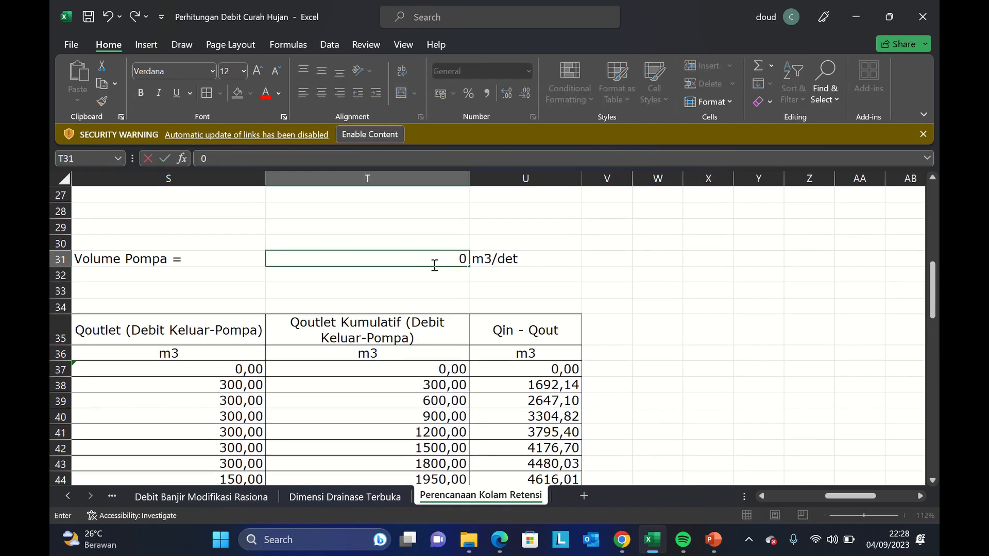
{"action": "type", "text": ",1"}
{"action": "key", "text": "Return"}
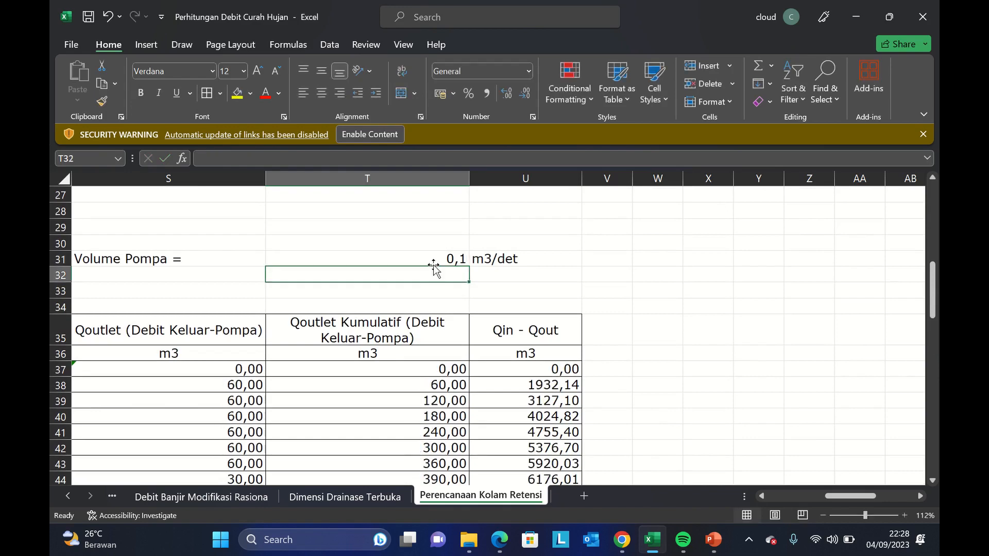
{"action": "left_click_drag", "start_coordinate": [930, 319], "coordinate": [930, 370]}
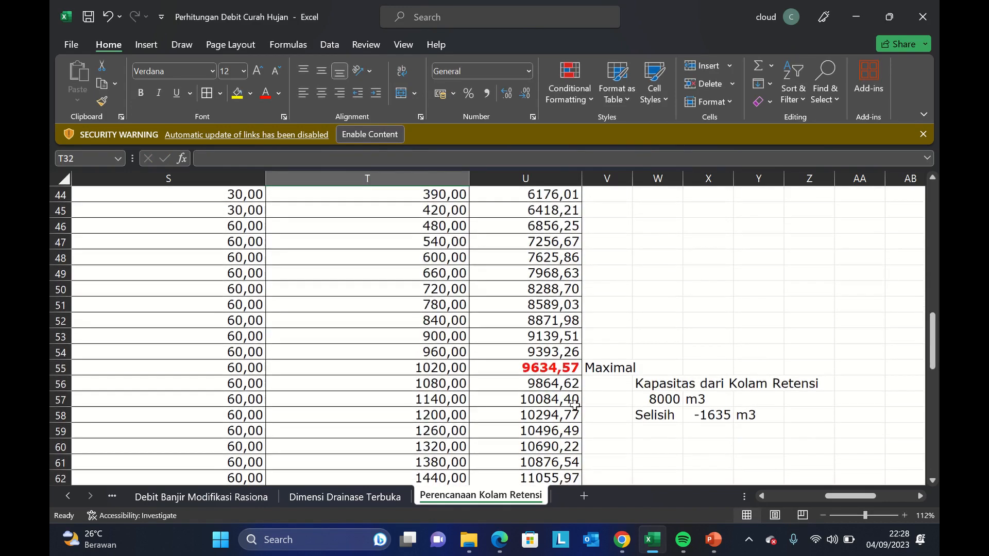
{"action": "left_click", "coordinate": [532, 367]}
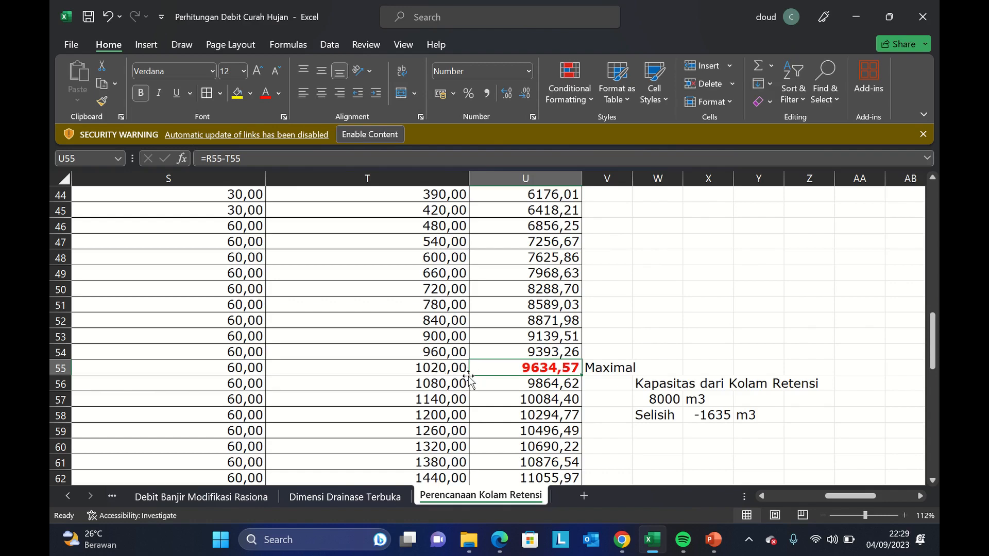
Compare the retention pond capacity in W57 with the MAX result in U97, below the table.
{"action": "left_click", "coordinate": [654, 400]}
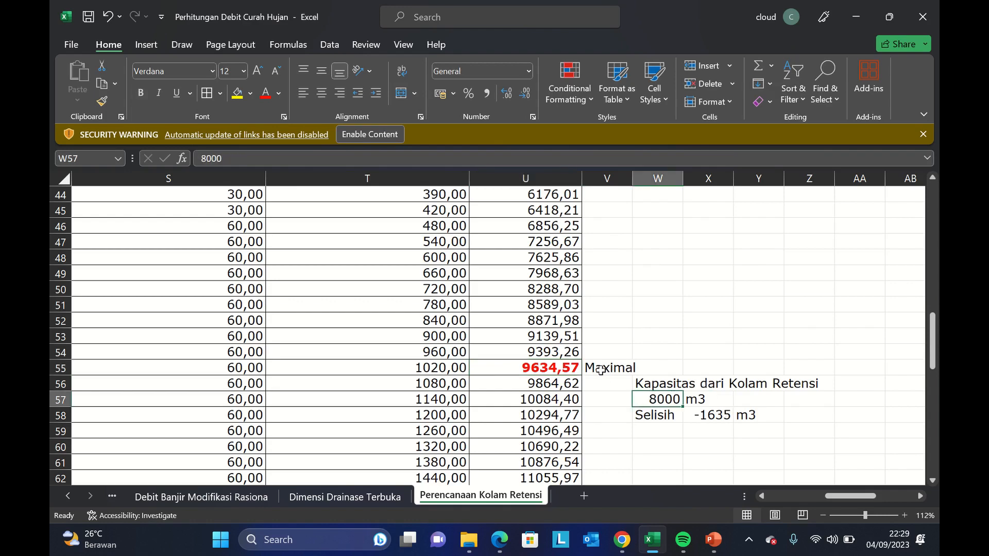
{"action": "left_click_drag", "start_coordinate": [930, 363], "coordinate": [925, 478]}
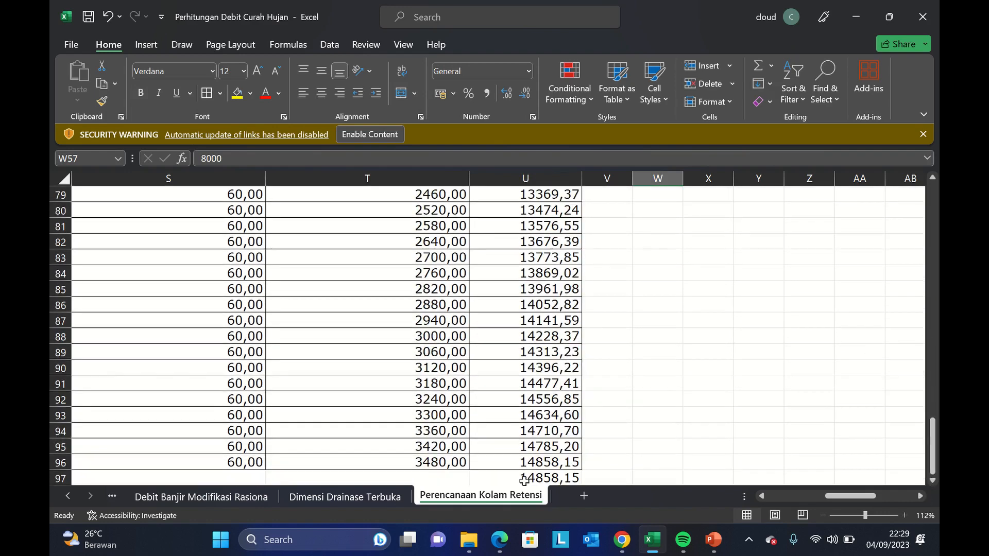
{"action": "left_click", "coordinate": [559, 477]}
Look across the last row of the table, row 96, from the Qin - Qout column back to its first column.
{"action": "key", "text": "Left"}
{"action": "key", "text": "Down"}
{"action": "key", "text": "Up"}
{"action": "key", "text": "Up"}
{"action": "key", "text": "Left"}
{"action": "key", "text": "Left"}
{"action": "key", "text": "Left"}
{"action": "key", "text": "Left"}
{"action": "key", "text": "Left"}
{"action": "key", "text": "Left"}
{"action": "key", "text": "Left"}
{"action": "key", "text": "Left"}
{"action": "key", "text": "Left"}
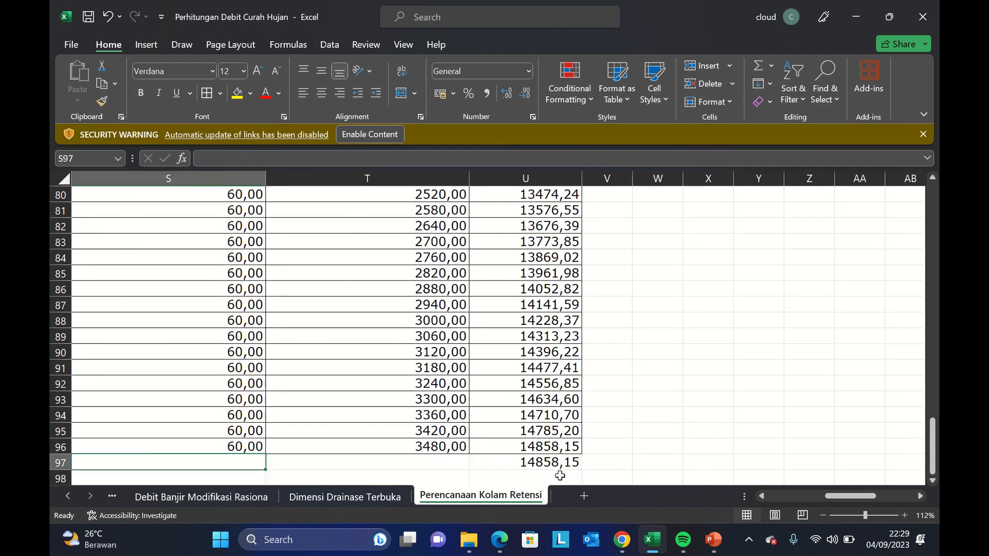
{"action": "key", "text": "Right"}
{"action": "key", "text": "Right"}
{"action": "key", "text": "Right"}
{"action": "key", "text": "Right"}
{"action": "key", "text": "Right"}
{"action": "key", "text": "Right"}
{"action": "key", "text": "Right"}
{"action": "key", "text": "Right"}
{"action": "key", "text": "Right"}
{"action": "key", "text": "Right"}
{"action": "key", "text": "Right"}
{"action": "key", "text": "Right"}
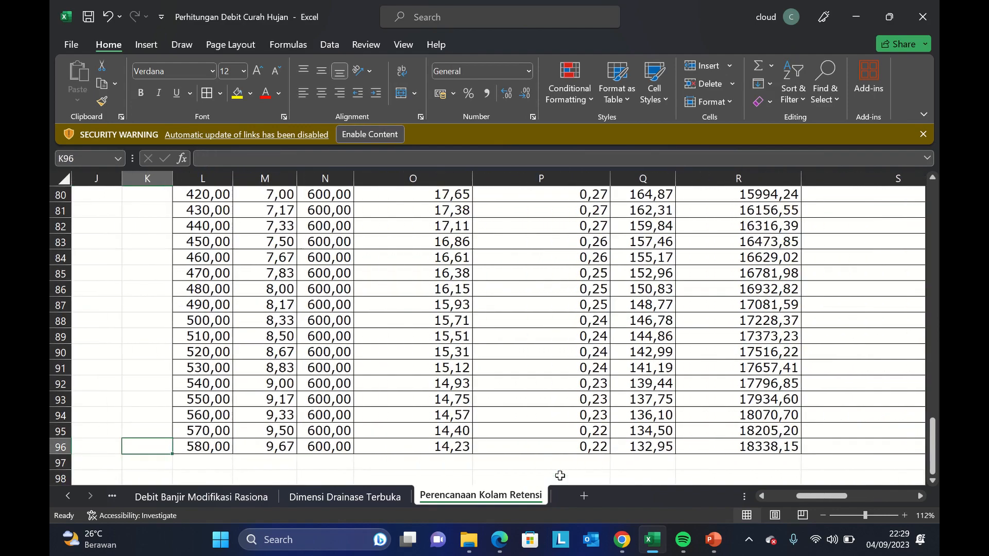
{"action": "key", "text": "Left"}
{"action": "key", "text": "Left"}
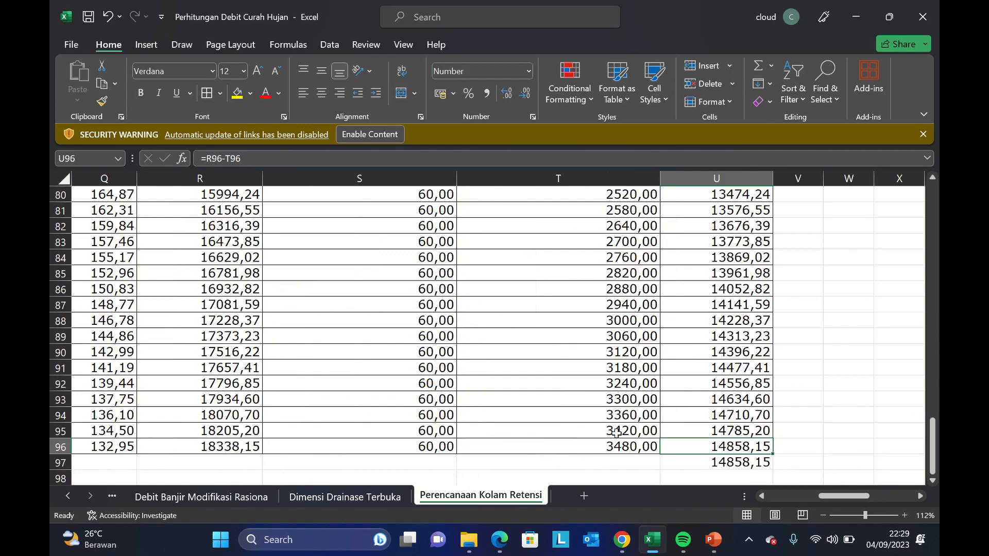
Set the pump volume in T31 to 0,3 m3/det.
{"action": "left_click_drag", "start_coordinate": [933, 456], "coordinate": [937, 291]}
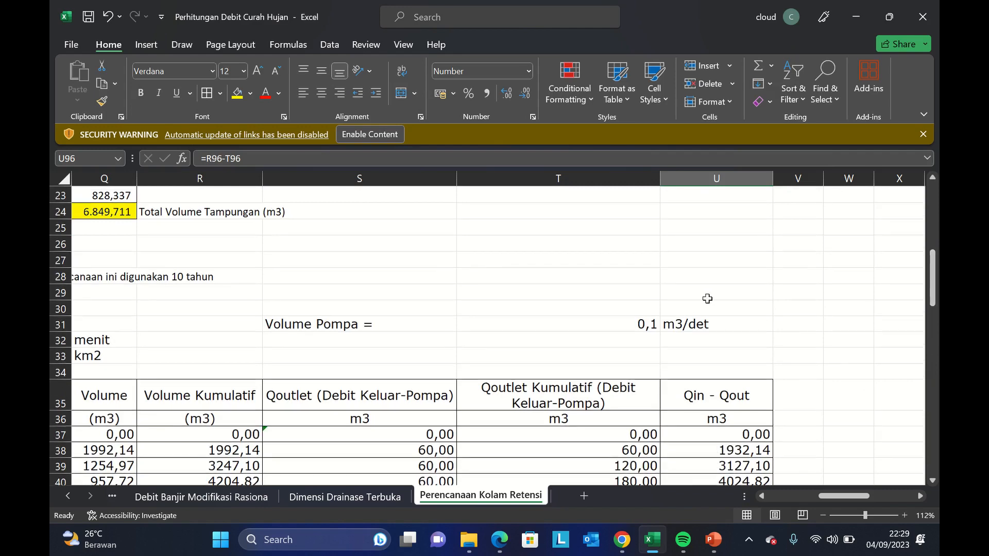
{"action": "left_click", "coordinate": [631, 322]}
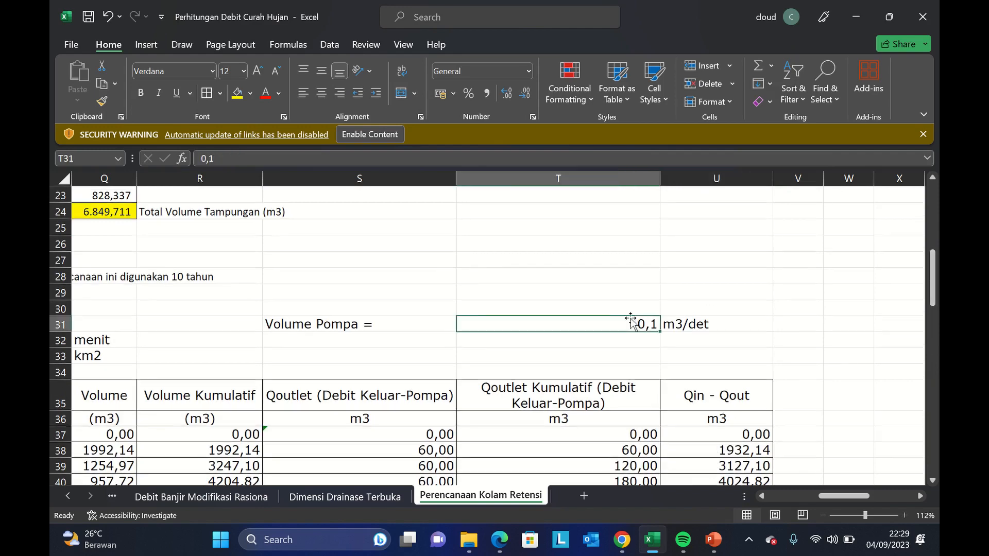
{"action": "left_click", "coordinate": [215, 164]}
{"action": "key", "text": "BackSpace"}
{"action": "type", "text": "3"}
{"action": "key", "text": "Return"}
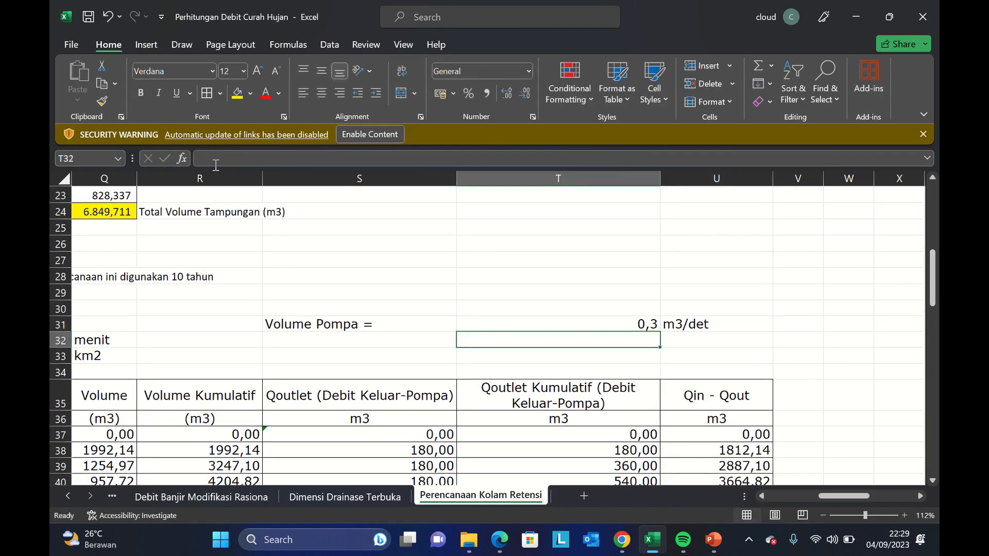
Check the MAX result in U97, the value marked Maximal in U55 and the Selisih in X58.
{"action": "left_click_drag", "start_coordinate": [932, 288], "coordinate": [927, 478]}
{"action": "left_click", "coordinate": [733, 477]}
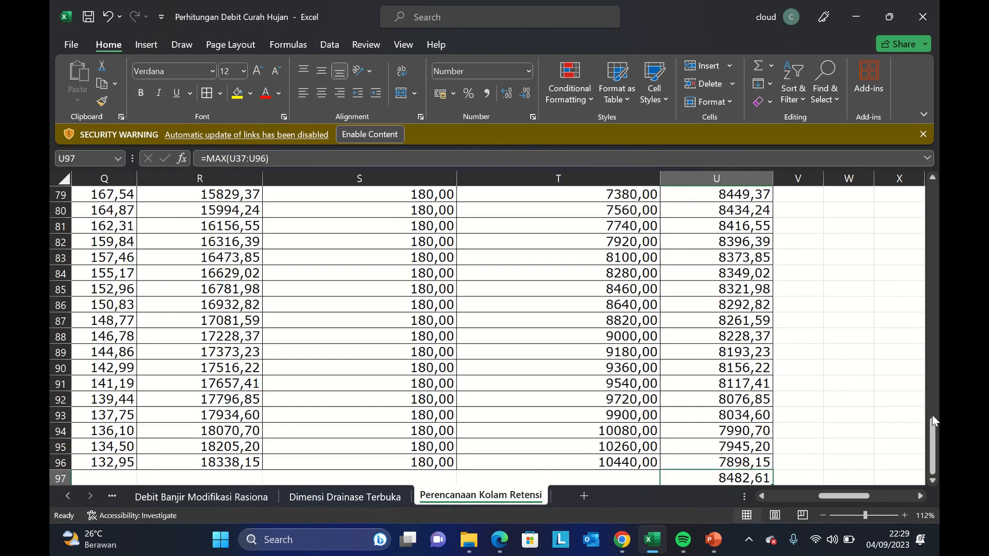
{"action": "left_click_drag", "start_coordinate": [932, 451], "coordinate": [930, 365]}
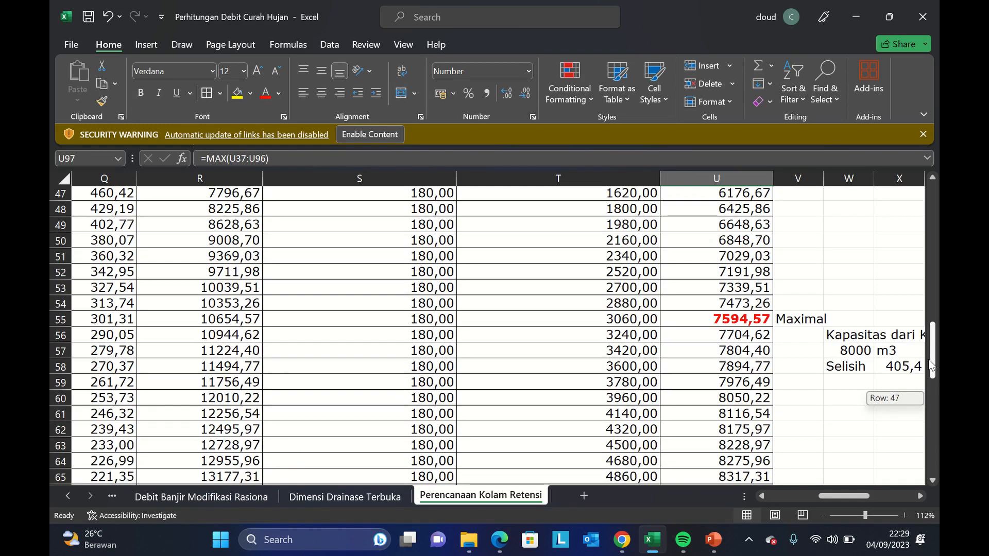
{"action": "left_click_drag", "start_coordinate": [931, 365], "coordinate": [931, 365]}
{"action": "left_click", "coordinate": [882, 351]}
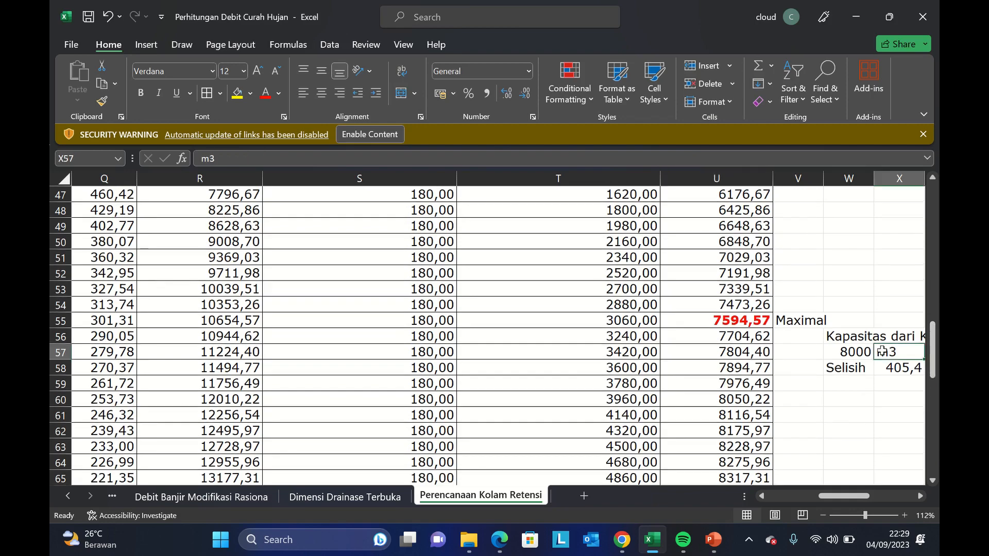
Note the first option beside the capacity comparison, with "1." in AA54 and "menaikkan kapasitas pompa" in AB54.
{"action": "key", "text": "Left"}
{"action": "key", "text": "Right"}
{"action": "key", "text": "Right"}
{"action": "key", "text": "Up"}
{"action": "key", "text": "Left"}
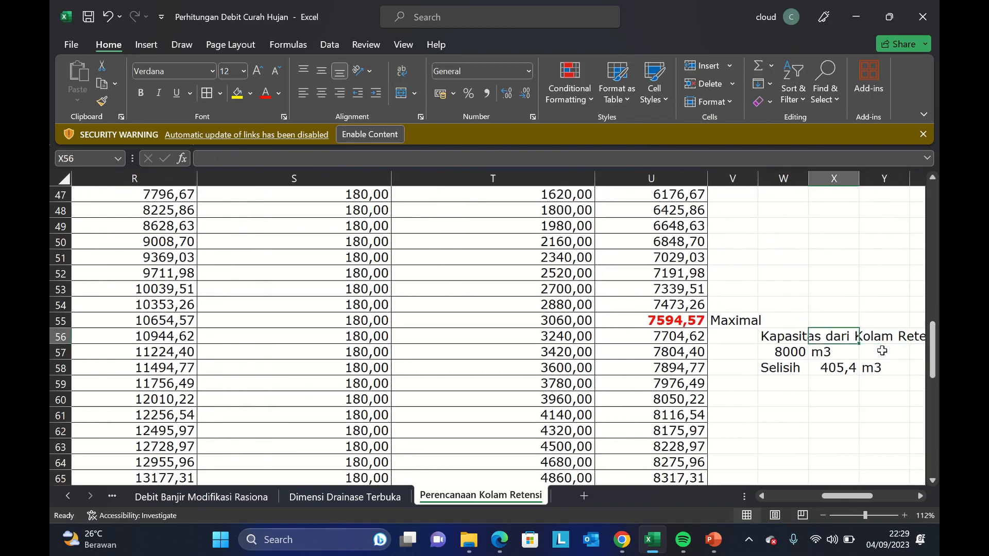
{"action": "key", "text": "Right"}
{"action": "key", "text": "Up"}
{"action": "key", "text": "Right"}
{"action": "key", "text": "Right"}
{"action": "key", "text": "Up"}
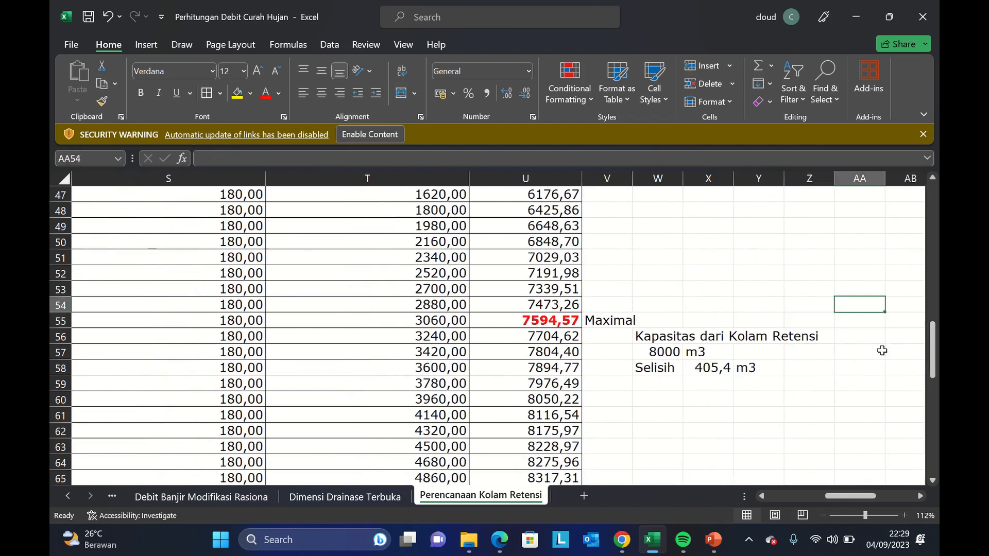
{"action": "type", "text": "1. "}
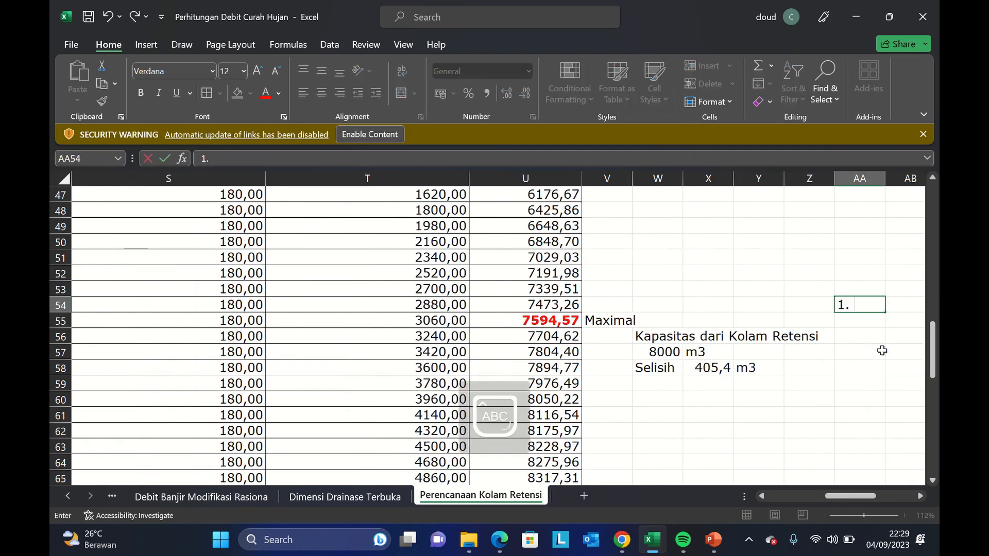
{"action": "type", "text": "Mena"}
{"action": "key", "text": "BackSpace"}
{"action": "key", "text": "BackSpace"}
{"action": "key", "text": "BackSpace"}
{"action": "key", "text": "BackSpace"}
{"action": "key", "text": "Right"}
{"action": "type", "text": "menaikk"}
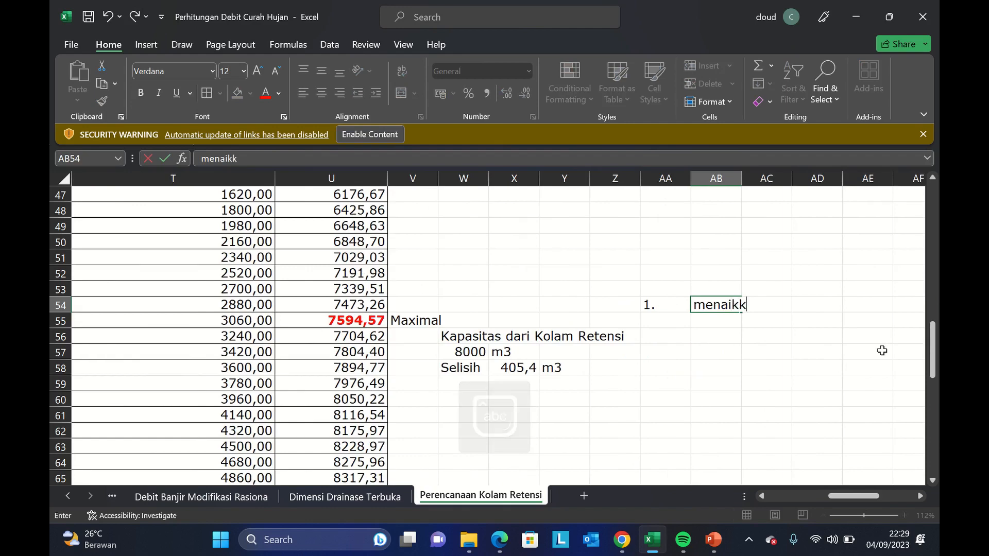
{"action": "type", "text": "an kap"}
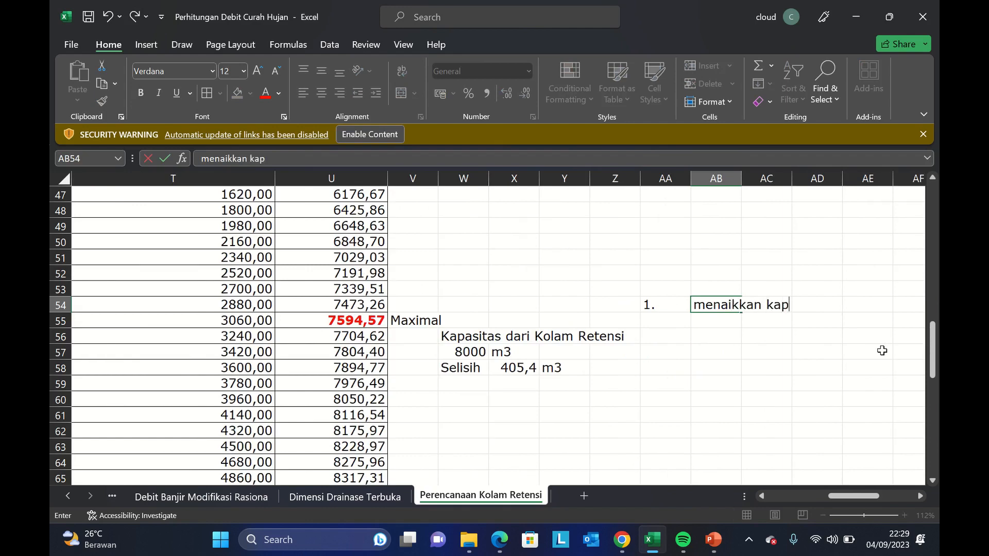
{"action": "type", "text": "asitas pm"}
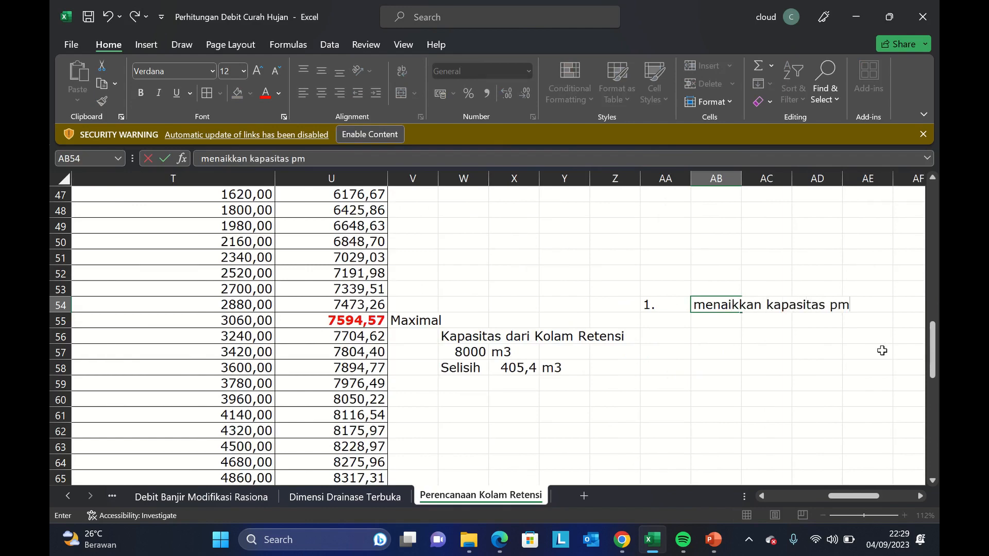
{"action": "key", "text": "BackSpace"}
{"action": "type", "text": "ompa"}
{"action": "key", "text": "Return"}
Add the second option below it, with "2." in AA55 and "Membesarkan dari sisi kolam retensi" in AB55.
{"action": "type", "text": "2."}
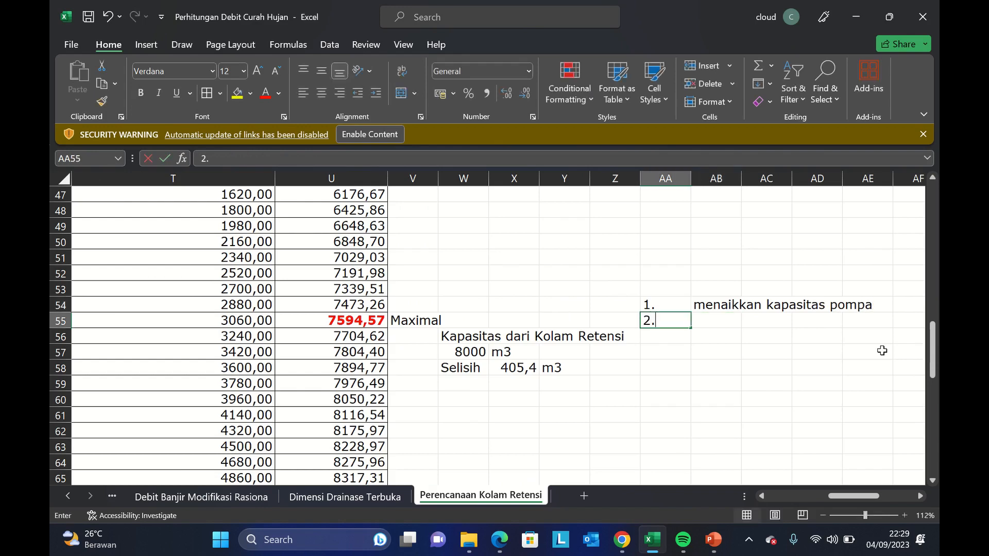
{"action": "key", "text": "Tab"}
{"action": "type", "text": "Membeas"}
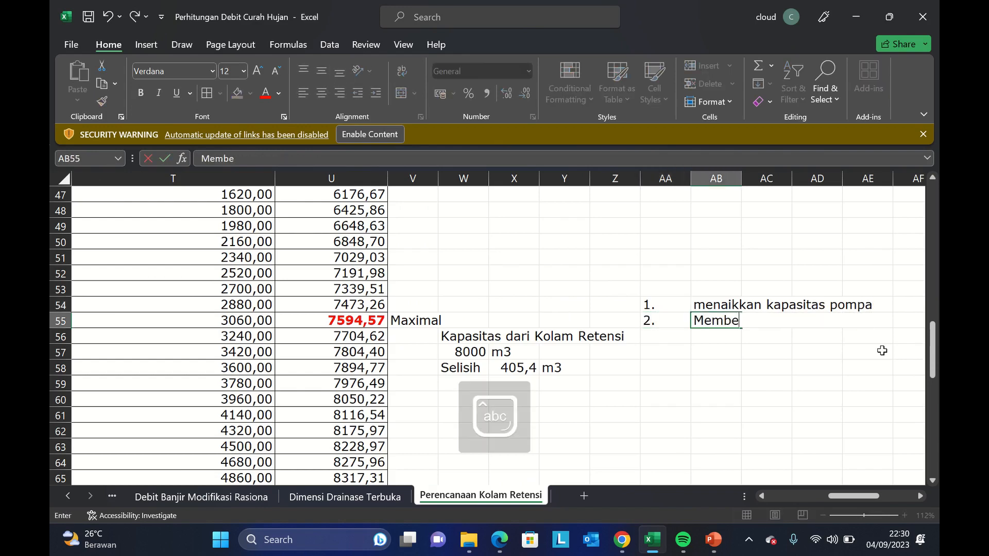
{"action": "key", "text": "BackSpace"}
{"action": "key", "text": "BackSpace"}
{"action": "type", "text": "sarkan da"}
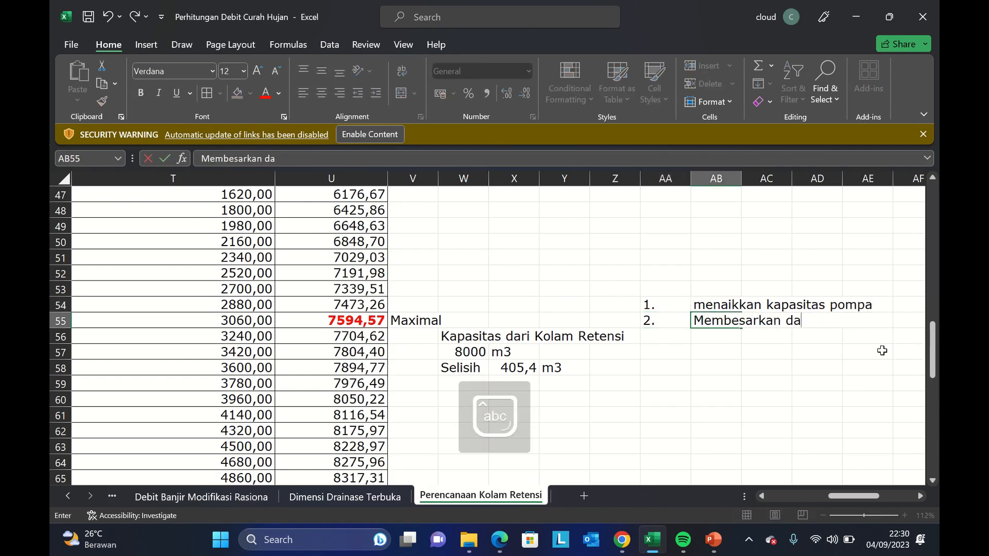
{"action": "type", "text": "ri sisi"}
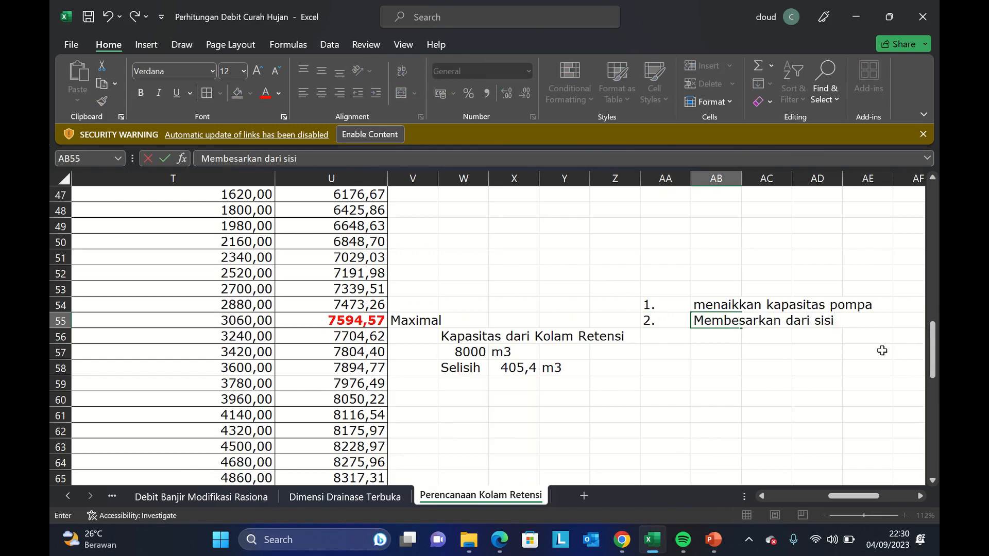
{"action": "type", "text": " kolam retensi"}
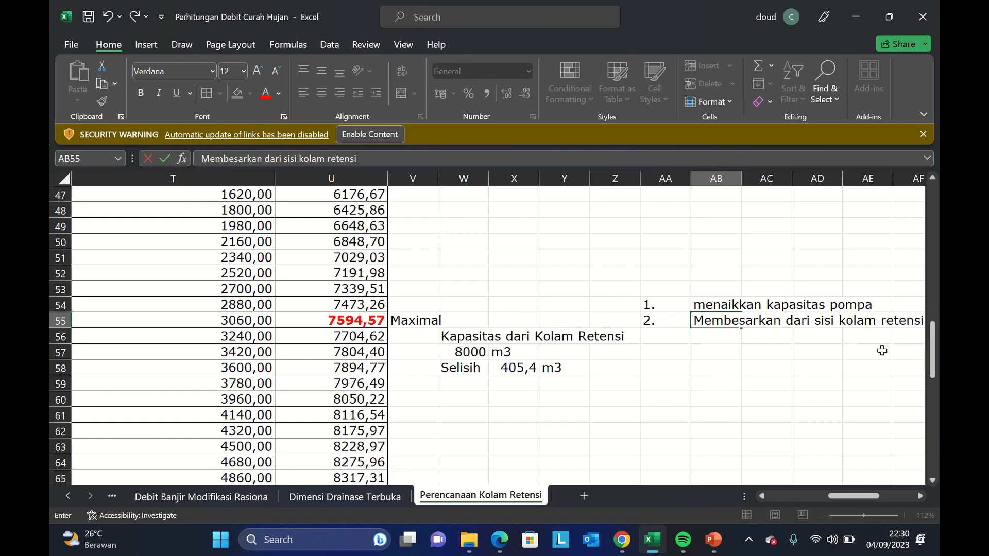
{"action": "key", "text": "Return"}
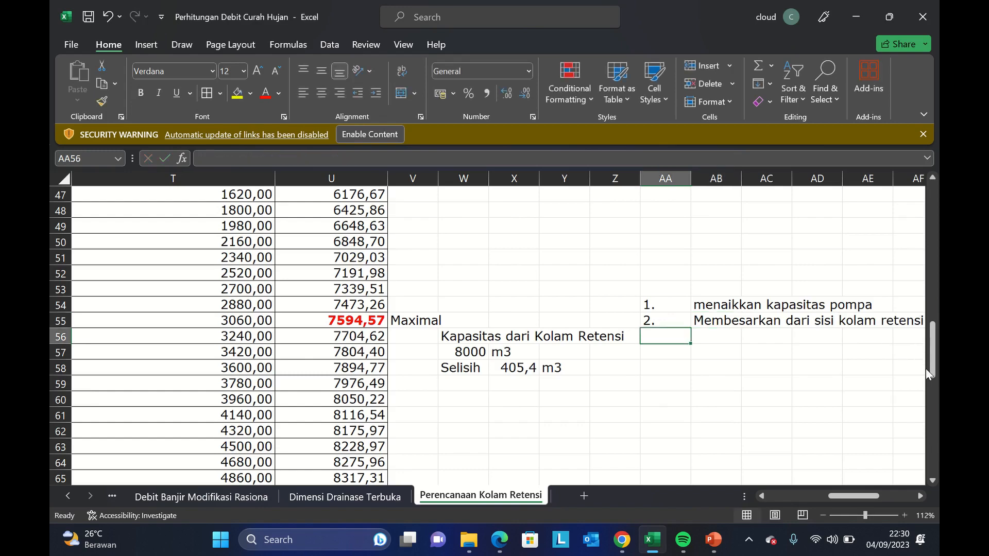
Label the pump counts below Volume Pompa, with "1 bh" in S32 and "2 bh" in S33.
{"action": "left_click_drag", "start_coordinate": [932, 370], "coordinate": [930, 309]}
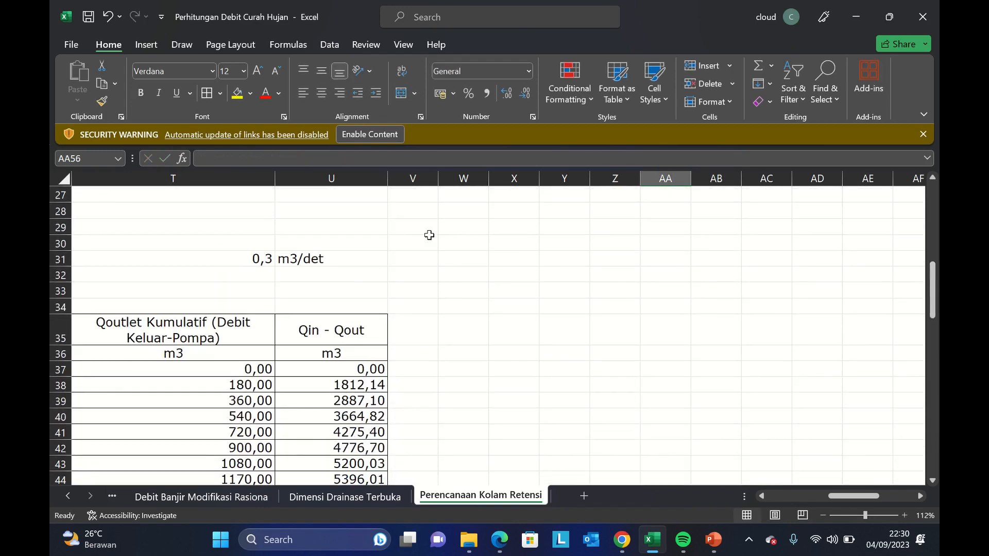
{"action": "left_click", "coordinate": [234, 259]}
{"action": "key", "text": "Left"}
{"action": "key", "text": "Left"}
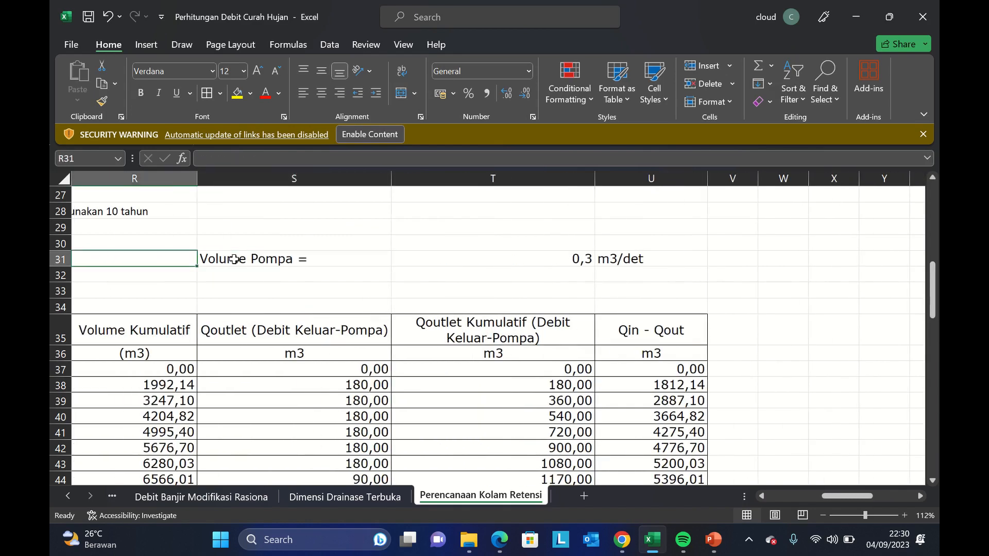
{"action": "key", "text": "Right"}
{"action": "key", "text": "Right"}
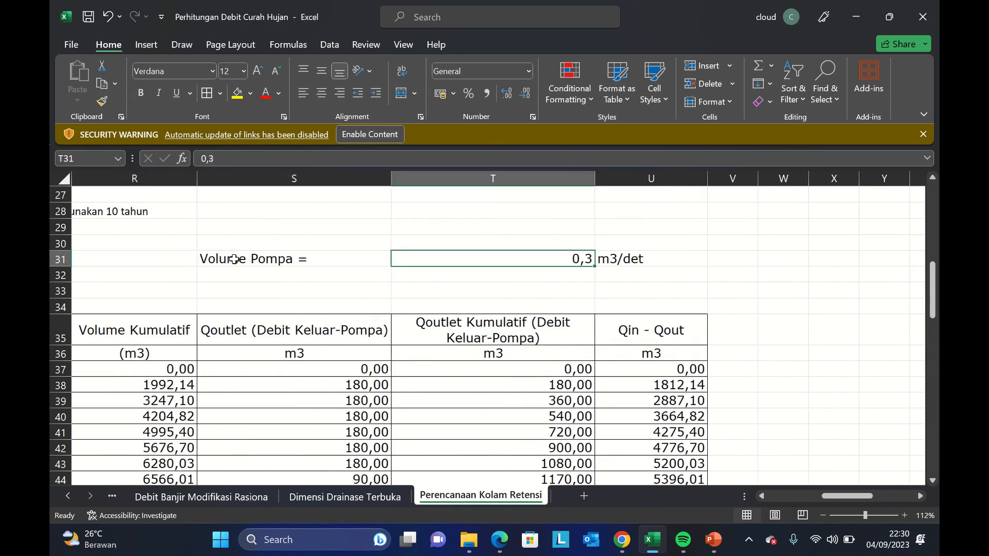
{"action": "key", "text": "Down"}
{"action": "key", "text": "Left"}
{"action": "type", "text": "1 bh"}
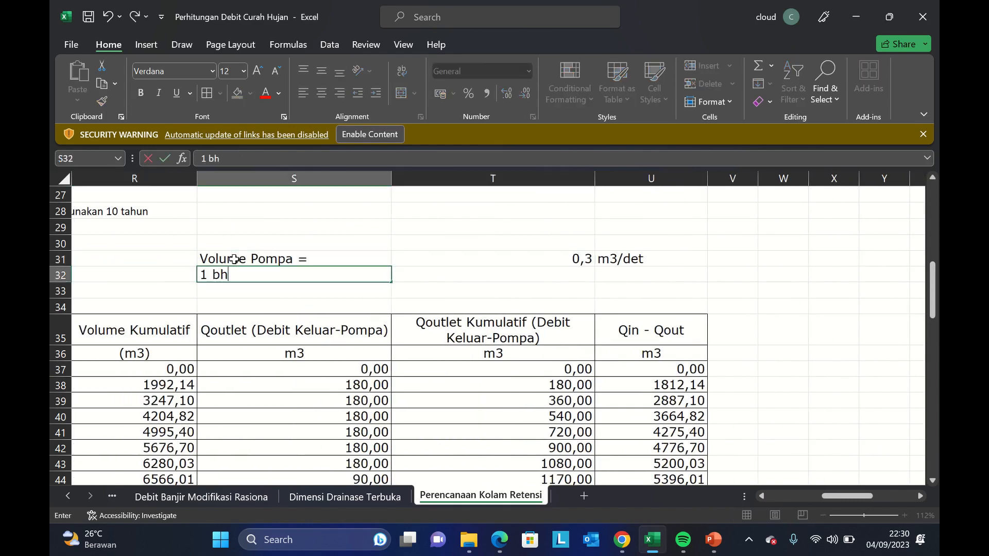
{"action": "key", "text": "Right"}
{"action": "key", "text": "Left"}
{"action": "key", "text": "Up"}
{"action": "key", "text": "Down"}
{"action": "key", "text": "Down"}
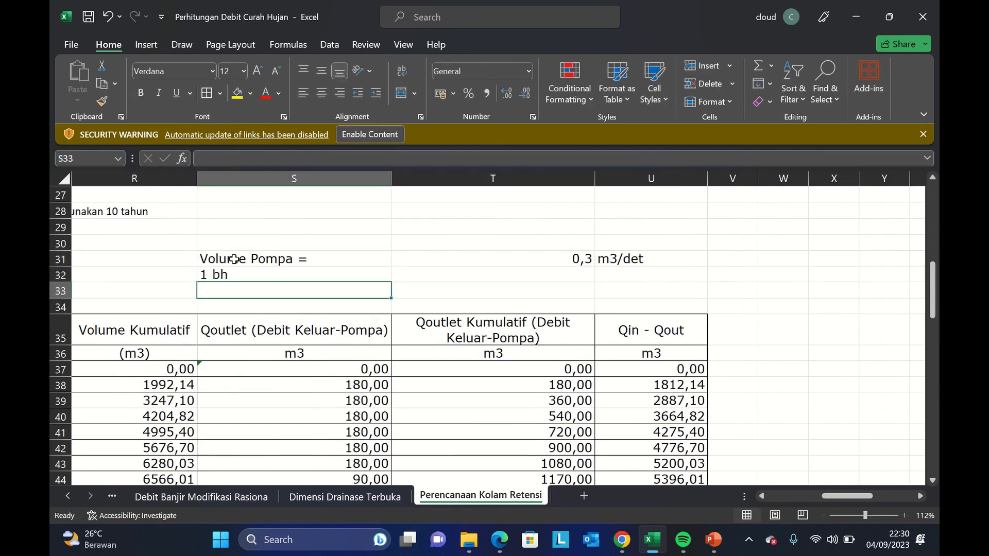
{"action": "type", "text": "2 bh"}
{"action": "key", "text": "Right"}
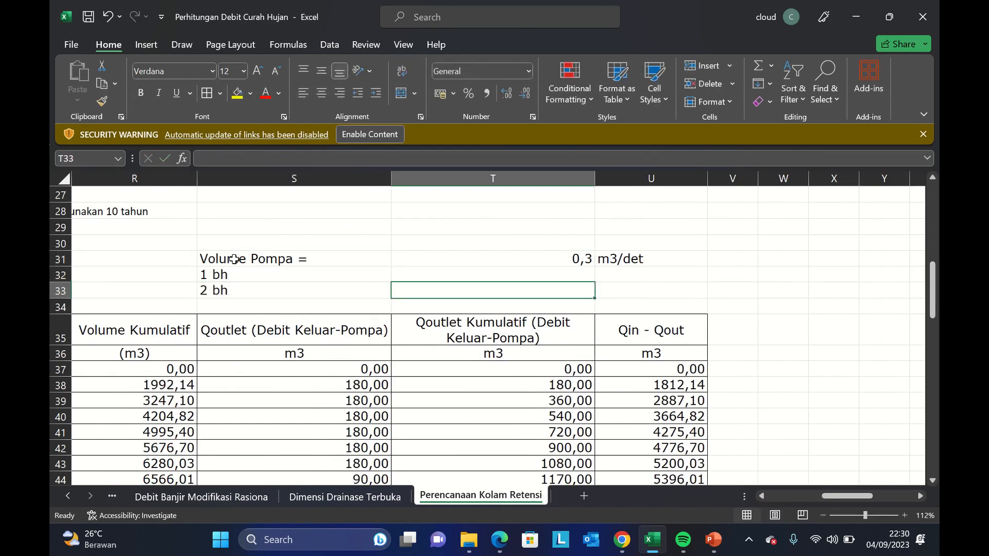
{"action": "type", "text": "="}
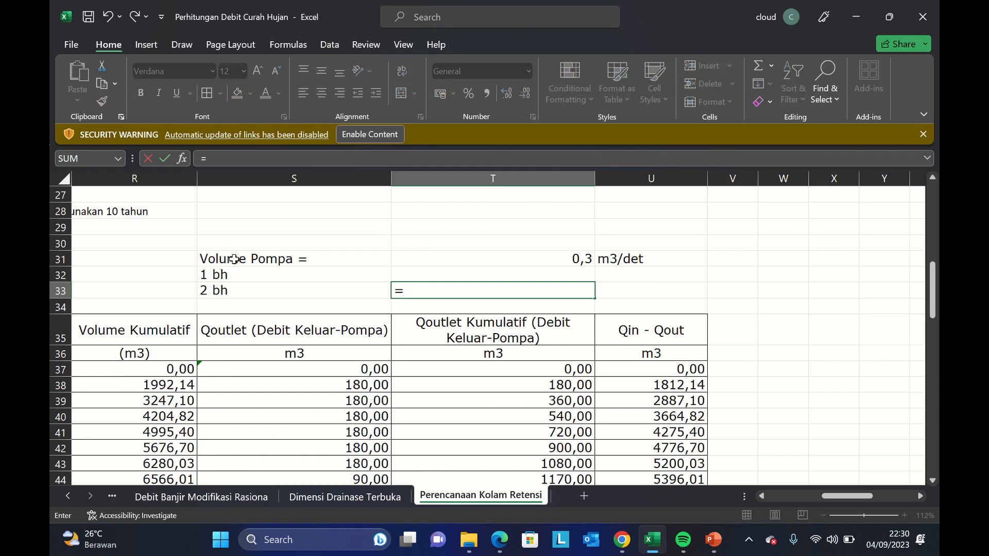
{"action": "key", "text": "BackSpace"}
{"action": "key", "text": "Return"}
{"action": "key", "text": "Down"}
{"action": "key", "text": "Down"}
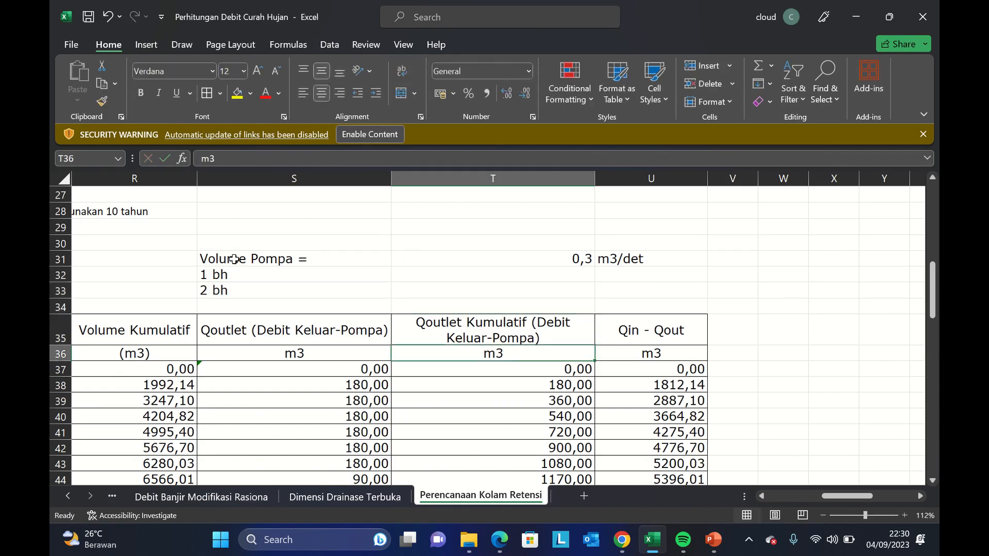
Enter 1,5 in T32 as the volume of one pump, with the unit m3/det in U32.
{"action": "key", "text": "Up"}
{"action": "key", "text": "Up"}
{"action": "key", "text": "Up"}
{"action": "key", "text": "Up"}
{"action": "type", "text": "1,5"}
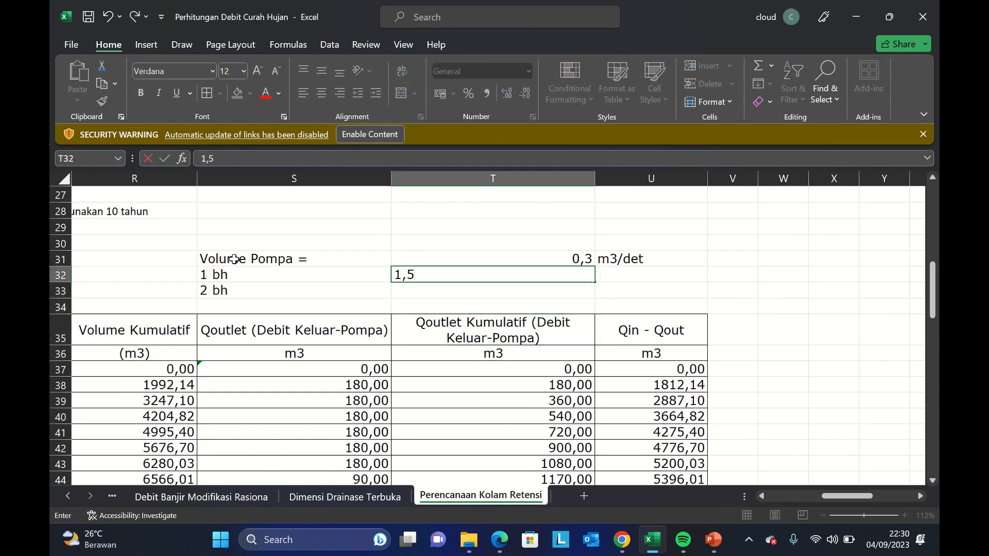
{"action": "key", "text": "Tab"}
{"action": "type", "text": "m3/det"}
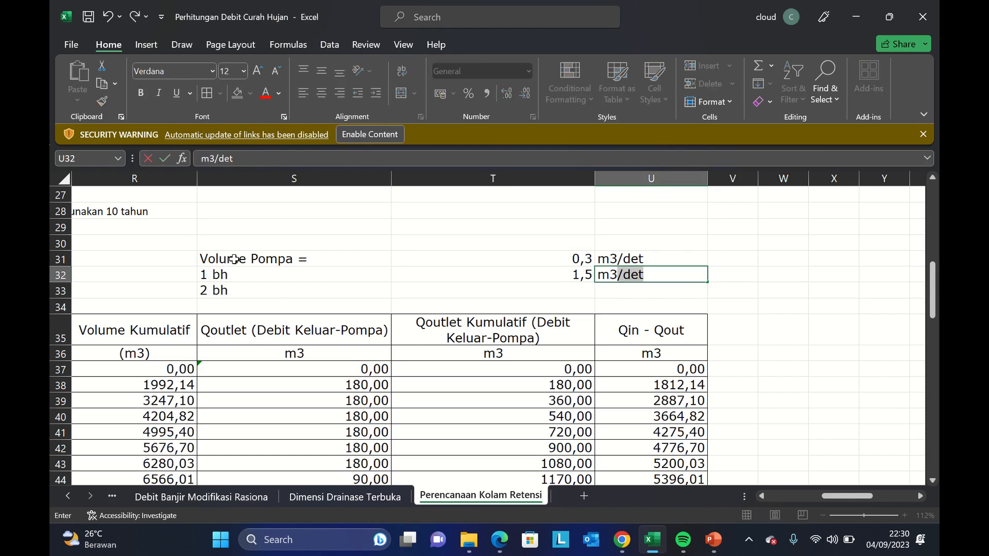
{"action": "key", "text": "Return"}
Enter the formula =2*1,5 in T33 as the combined volume of two pumps.
{"action": "type", "text": "=2*1m"}
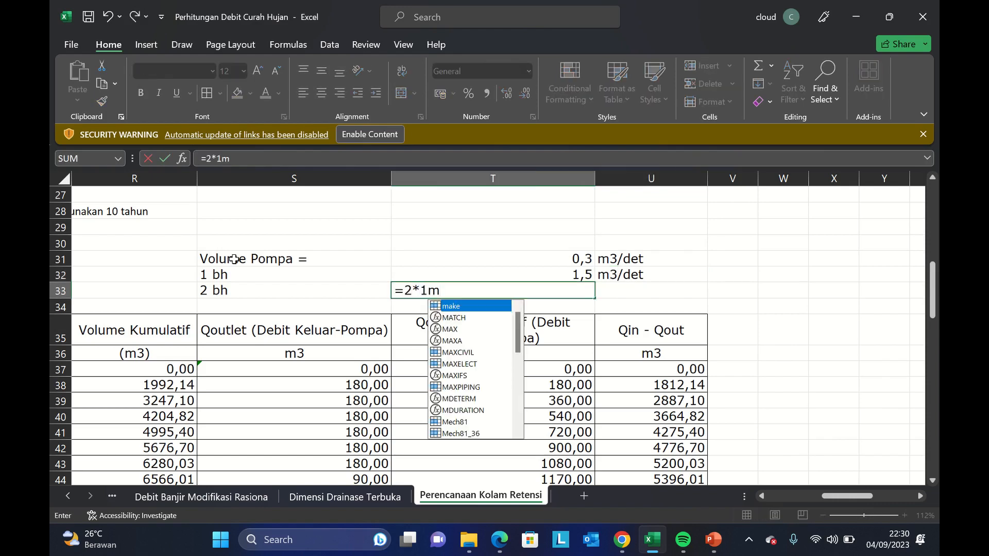
{"action": "key", "text": "BackSpace"}
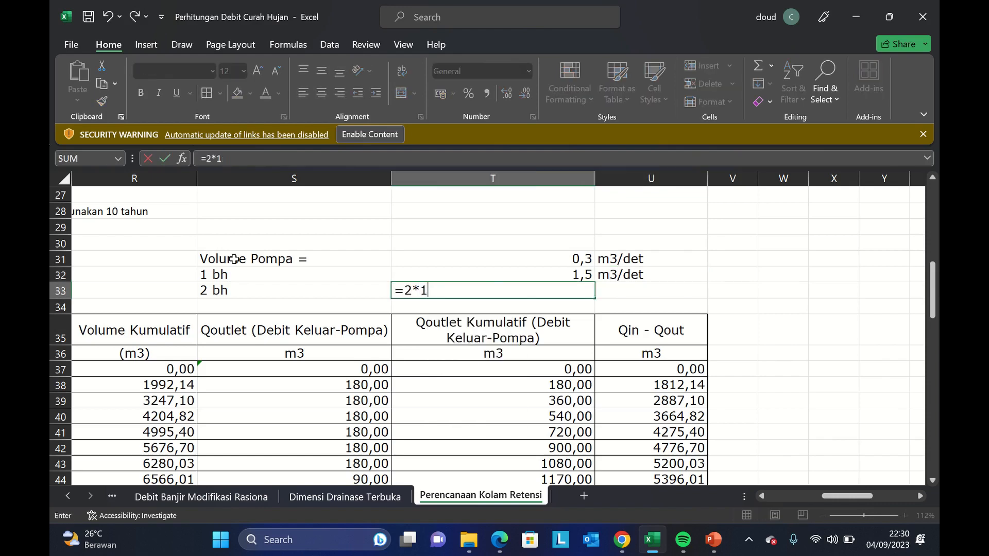
{"action": "type", "text": ",5"}
{"action": "key", "text": "Tab"}
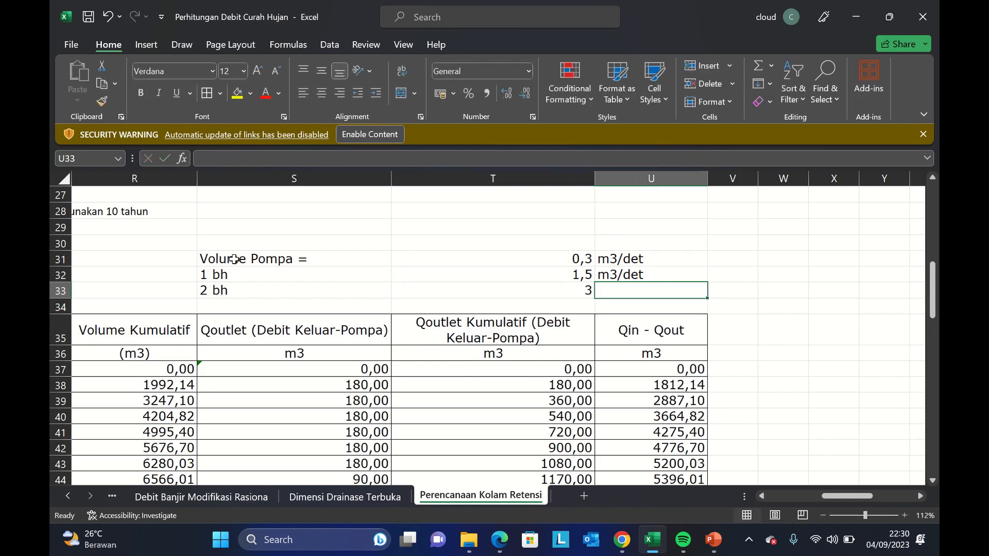
Compare the marked maximum Qin - Qout in row 55 with the retention pond capacity and the Selisih value beside it.
{"action": "key", "text": "Left"}
{"action": "key", "text": "Right"}
{"action": "key", "text": "Right"}
{"action": "key", "text": "Right"}
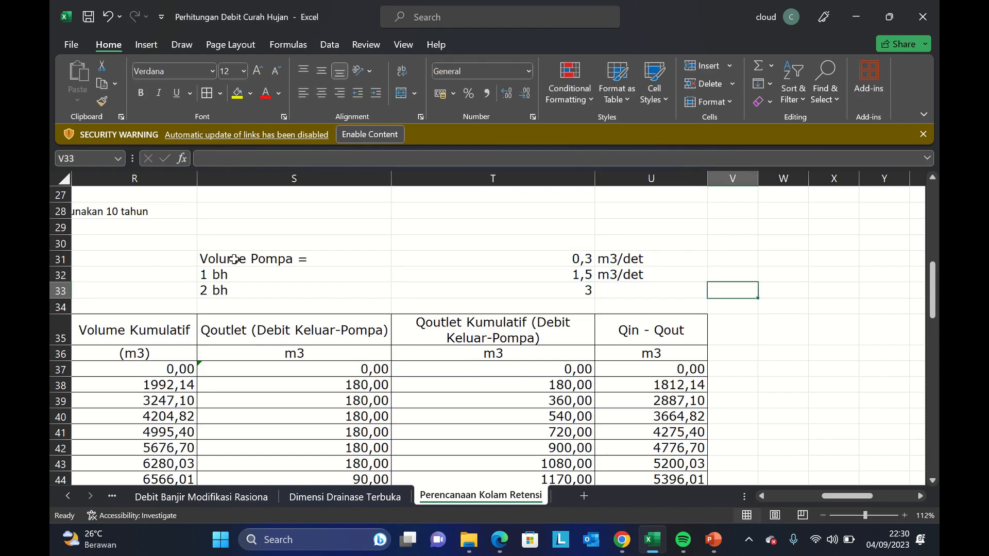
{"action": "key", "text": "Down"}
{"action": "key", "text": "Down"}
{"action": "key", "text": "Down"}
{"action": "key", "text": "Down"}
{"action": "key", "text": "Down"}
{"action": "key", "text": "Down"}
{"action": "key", "text": "Down"}
{"action": "key", "text": "Down"}
{"action": "key", "text": "Down"}
{"action": "key", "text": "Down"}
{"action": "key", "text": "Down"}
{"action": "key", "text": "Down"}
{"action": "key", "text": "Down"}
{"action": "key", "text": "Down"}
{"action": "key", "text": "Down"}
{"action": "key", "text": "Down"}
{"action": "key", "text": "Down"}
{"action": "key", "text": "Down"}
{"action": "key", "text": "Down"}
{"action": "key", "text": "Down"}
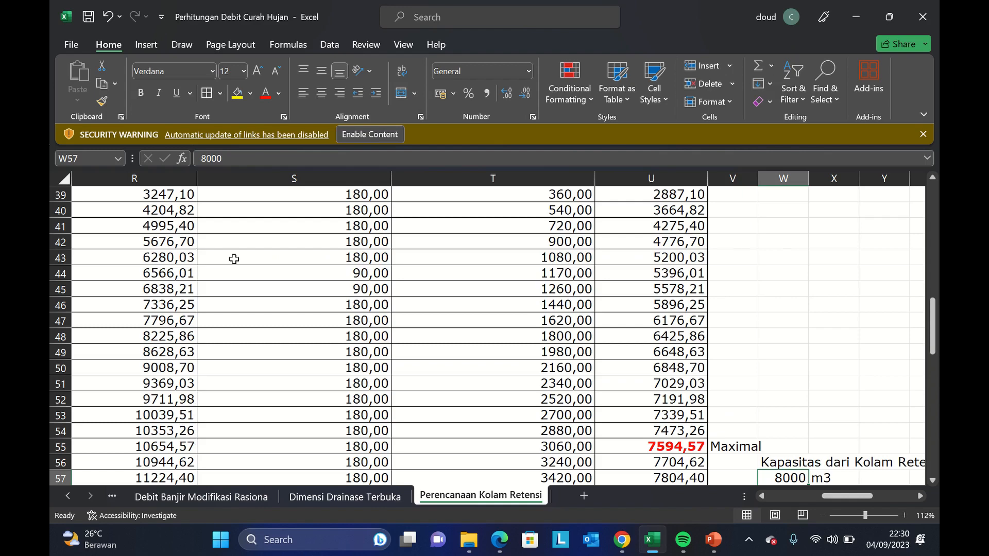
{"action": "key", "text": "Right"}
{"action": "key", "text": "Down"}
{"action": "key", "text": "Down"}
{"action": "key", "text": "Down"}
{"action": "key", "text": "Down"}
{"action": "key", "text": "Down"}
{"action": "key", "text": "Down"}
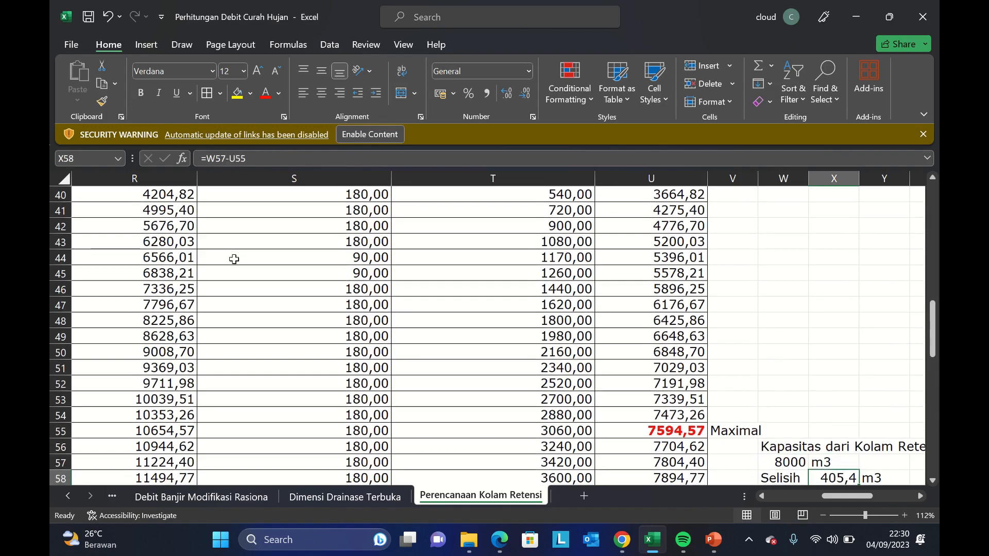
Review the two options noted in AA54:AB55, increasing the pump capacity and enlarging the retention pond.
{"action": "key", "text": "Right"}
{"action": "key", "text": "Right"}
{"action": "key", "text": "Right"}
{"action": "key", "text": "Right"}
{"action": "key", "text": "Right"}
{"action": "key", "text": "Right"}
{"action": "key", "text": "Up"}
{"action": "key", "text": "Up"}
{"action": "key", "text": "Up"}
{"action": "key", "text": "Up"}
{"action": "key", "text": "Up"}
{"action": "key", "text": "Up"}
{"action": "key", "text": "Up"}
{"action": "key", "text": "Up"}
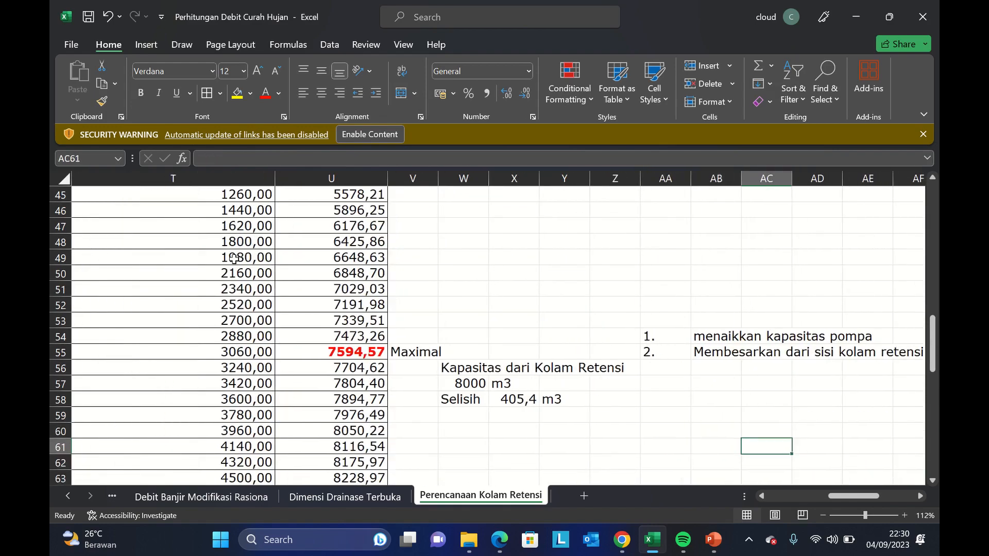
{"action": "key", "text": "Right"}
{"action": "key", "text": "Right"}
{"action": "key", "text": "Right"}
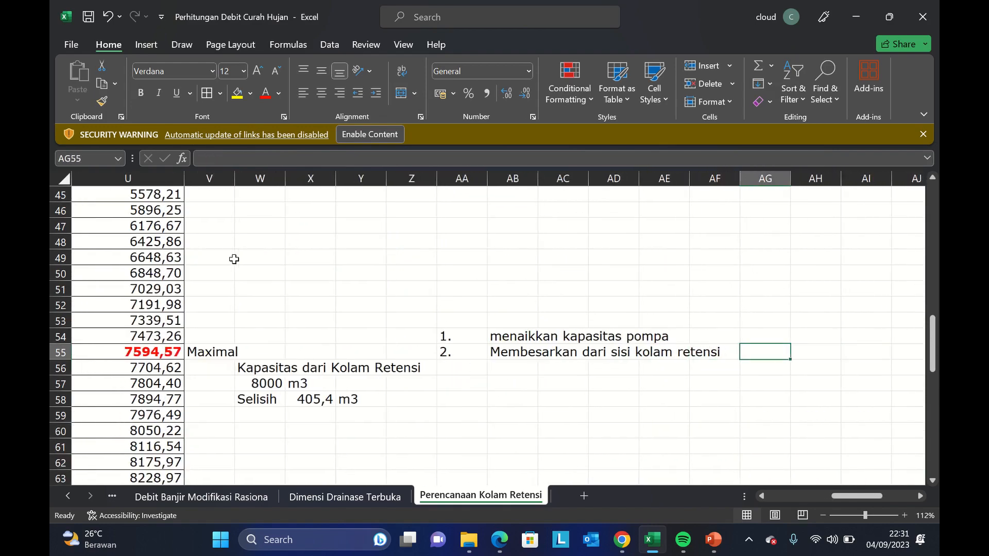
{"action": "key", "text": "Up"}
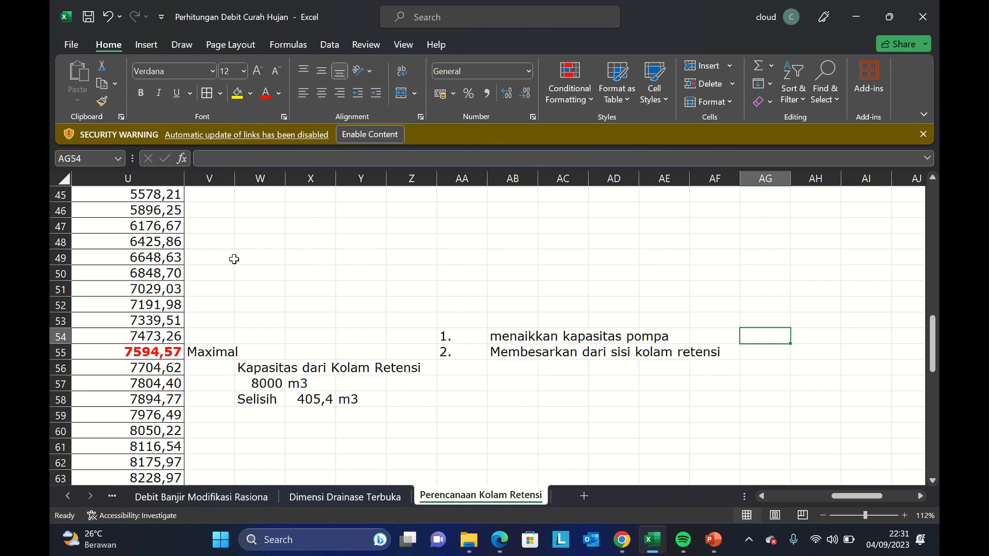
{"action": "key", "text": "Down"}
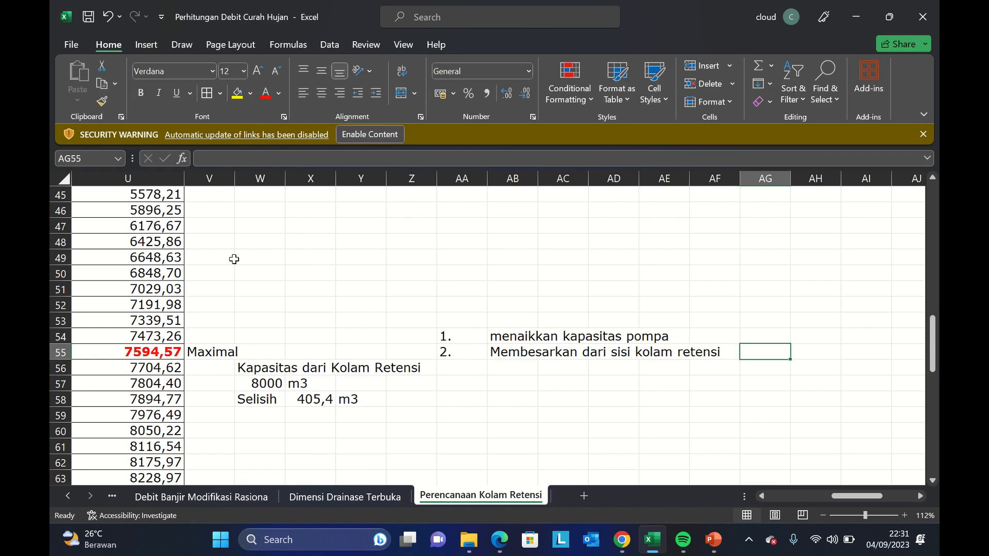
{"action": "key", "text": "Down"}
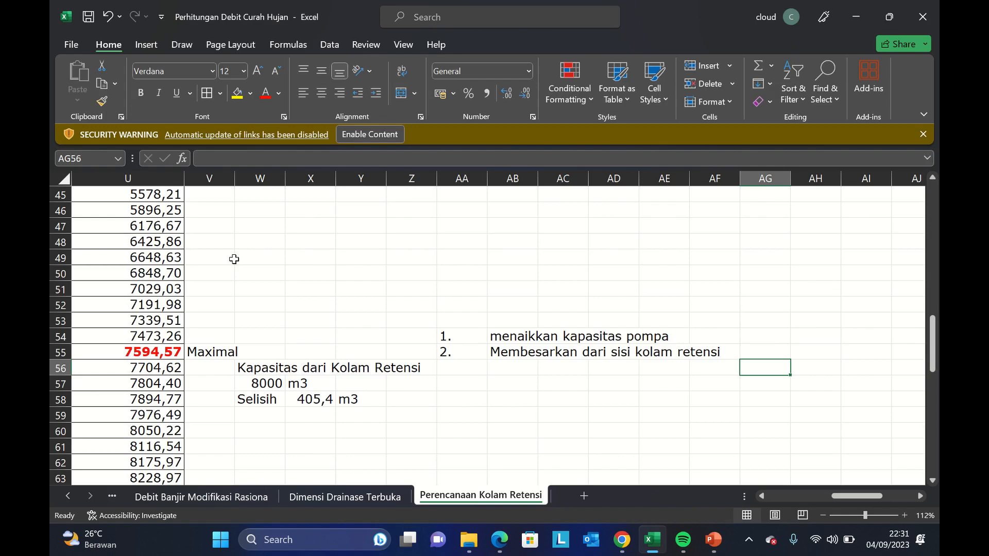
{"action": "key", "text": "Left"}
{"action": "key", "text": "Left"}
{"action": "key", "text": "Left"}
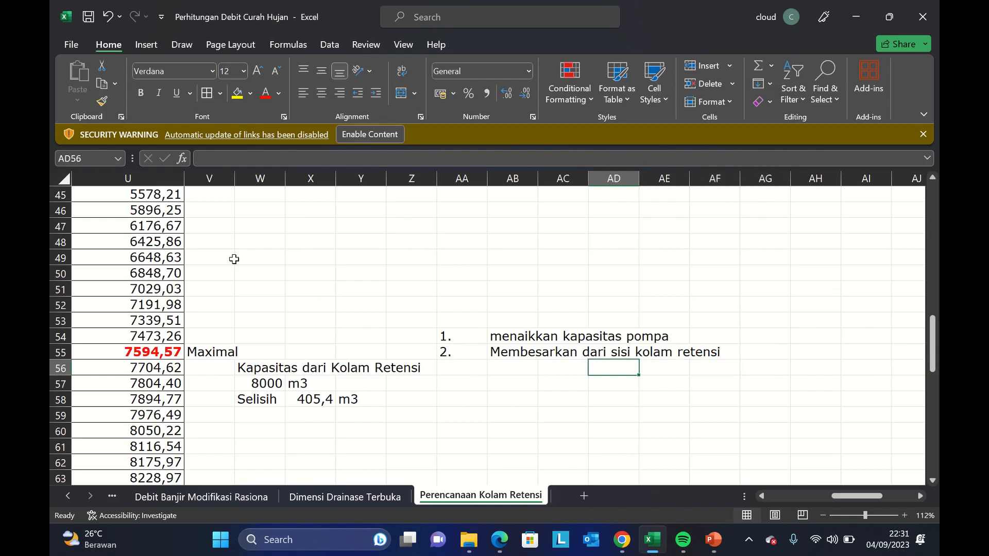
{"action": "key", "text": "Left"}
{"action": "key", "text": "Left"}
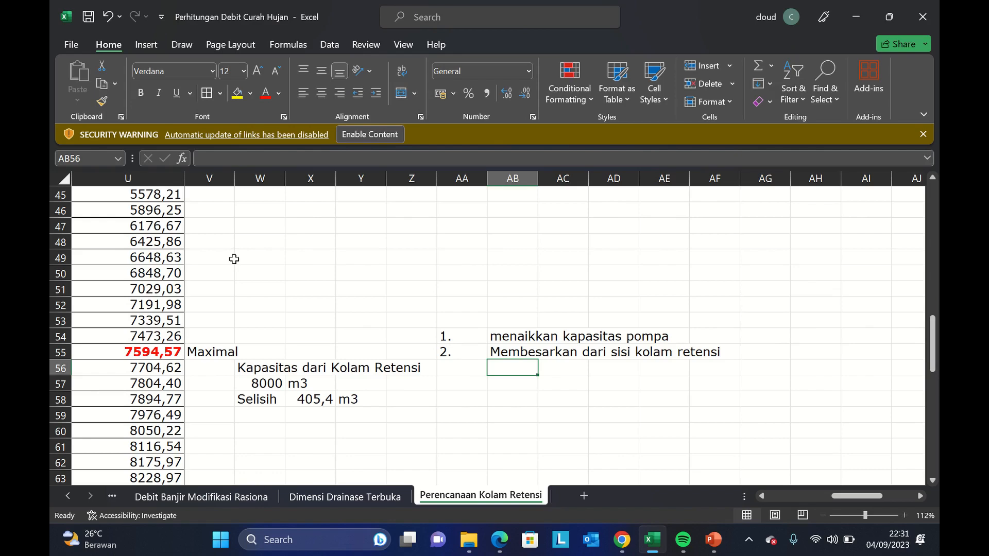
{"action": "key", "text": "Up"}
{"action": "key", "text": "Up"}
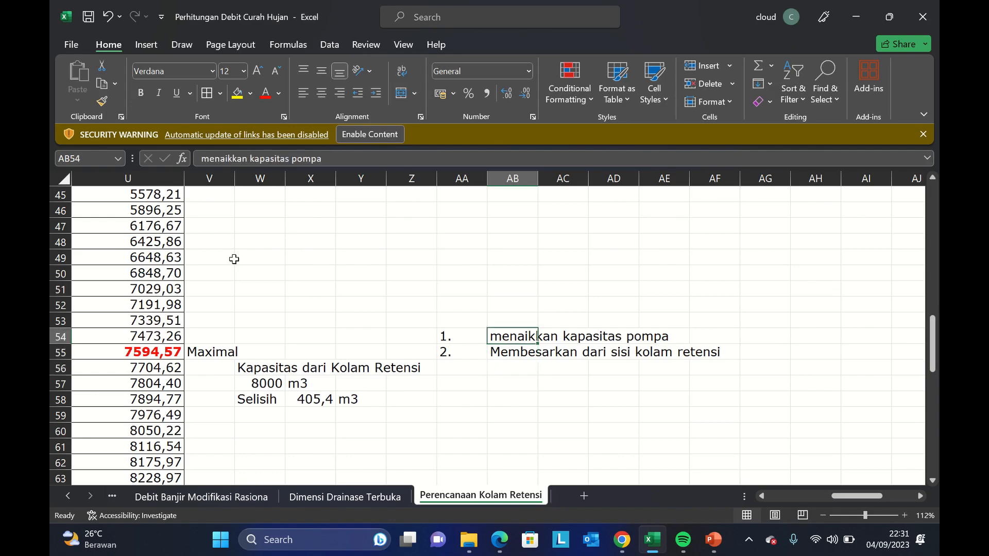
{"action": "key", "text": "Down"}
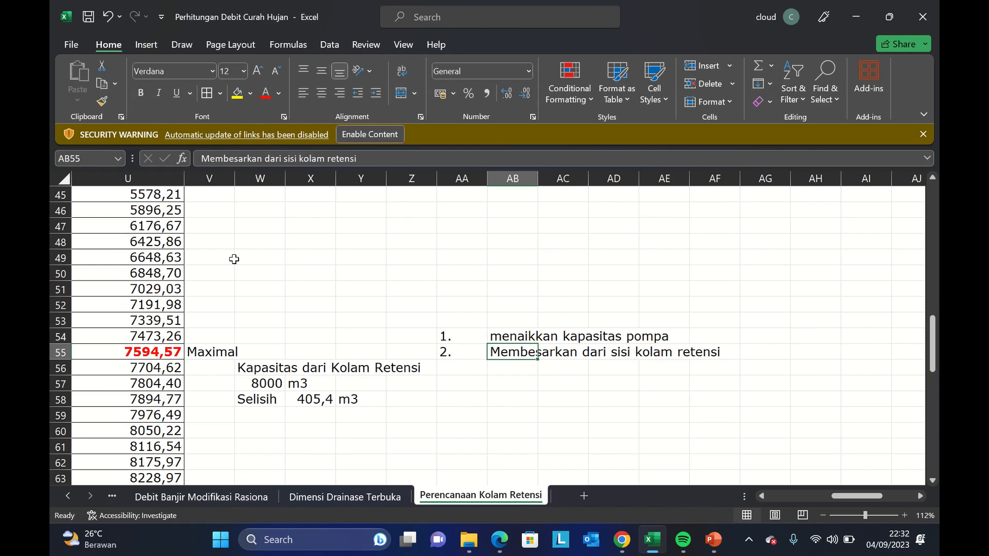
{"action": "key", "text": "Down"}
{"action": "key", "text": "Left"}
{"action": "key", "text": "Right"}
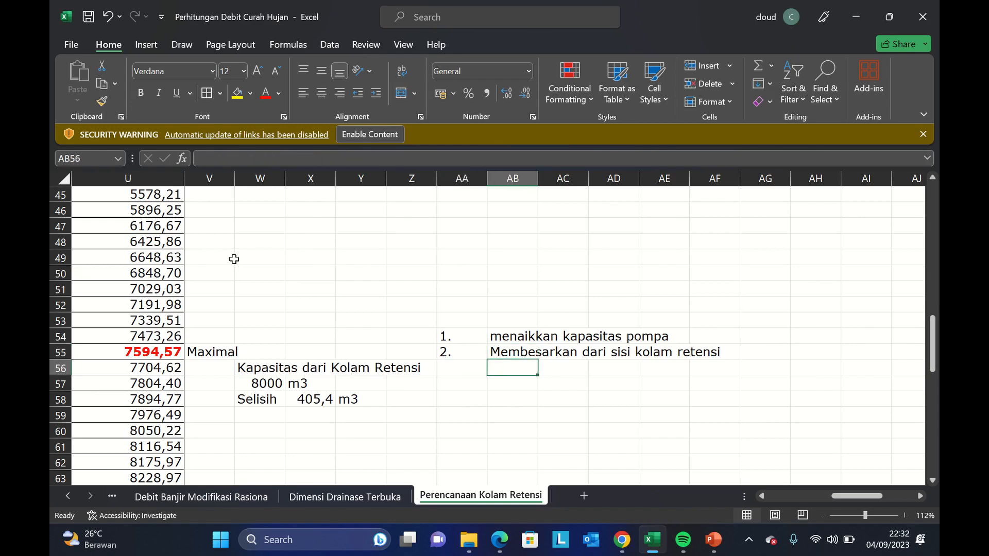
Examine the retention pond assumptions for area A, depth h and volume V in L30:N33.
{"action": "key", "text": "Up"}
{"action": "key", "text": "Up"}
{"action": "key", "text": "Up"}
{"action": "key", "text": "Up"}
{"action": "key", "text": "Up"}
{"action": "key", "text": "Up"}
{"action": "key", "text": "Up"}
{"action": "key", "text": "Up"}
{"action": "key", "text": "Up"}
{"action": "key", "text": "Up"}
{"action": "key", "text": "Up"}
{"action": "key", "text": "Up"}
{"action": "key", "text": "Up"}
{"action": "key", "text": "Up"}
{"action": "key", "text": "Up"}
{"action": "key", "text": "Up"}
{"action": "key", "text": "Up"}
{"action": "key", "text": "Up"}
{"action": "key", "text": "Up"}
{"action": "key", "text": "Up"}
{"action": "key", "text": "Up"}
{"action": "key", "text": "Left"}
{"action": "key", "text": "Left"}
{"action": "key", "text": "Left"}
{"action": "key", "text": "Left"}
{"action": "key", "text": "Left"}
{"action": "key", "text": "Left"}
{"action": "key", "text": "Left"}
{"action": "key", "text": "Left"}
{"action": "key", "text": "Left"}
{"action": "key", "text": "Left"}
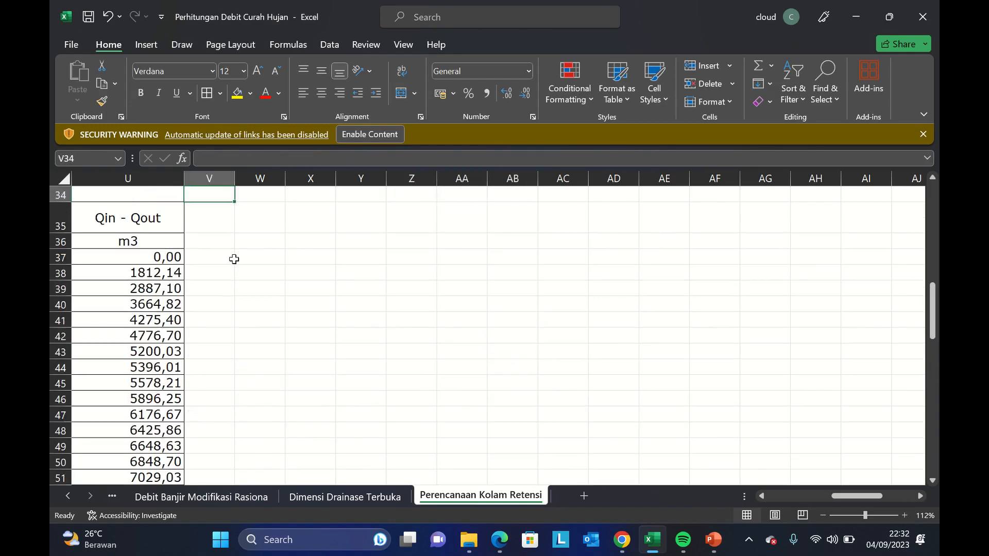
{"action": "key", "text": "Up"}
{"action": "key", "text": "Left"}
{"action": "key", "text": "Up"}
{"action": "key", "text": "Left"}
{"action": "key", "text": "Up"}
{"action": "key", "text": "Left"}
{"action": "key", "text": "Left"}
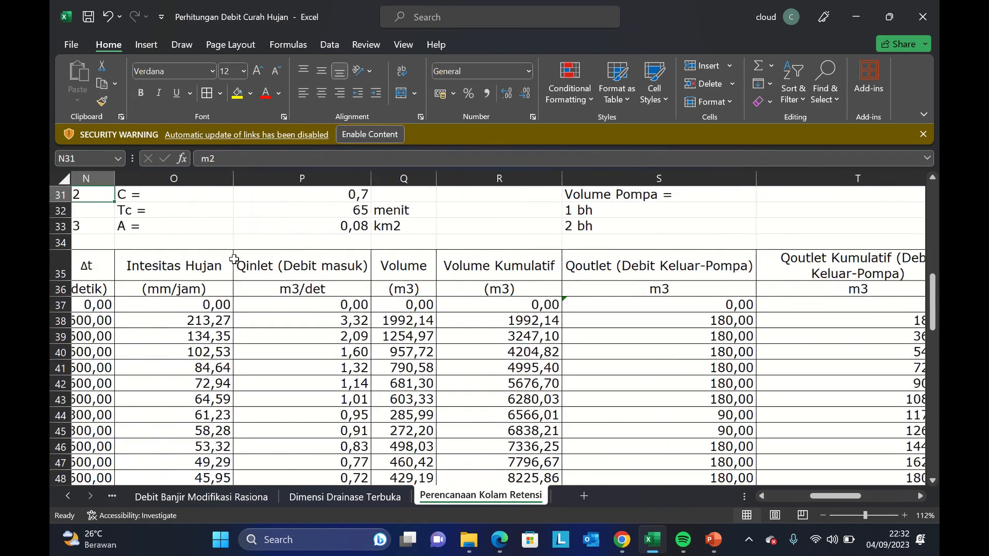
{"action": "key", "text": "Up"}
{"action": "key", "text": "Left"}
{"action": "key", "text": "Left"}
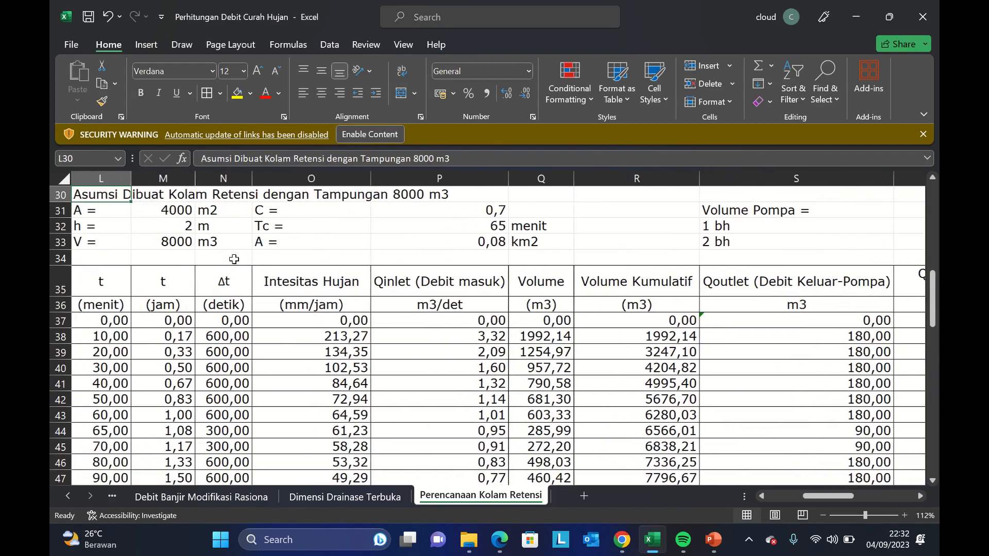
{"action": "key", "text": "Left"}
{"action": "key", "text": "Down"}
{"action": "key", "text": "Right"}
{"action": "key", "text": "Right"}
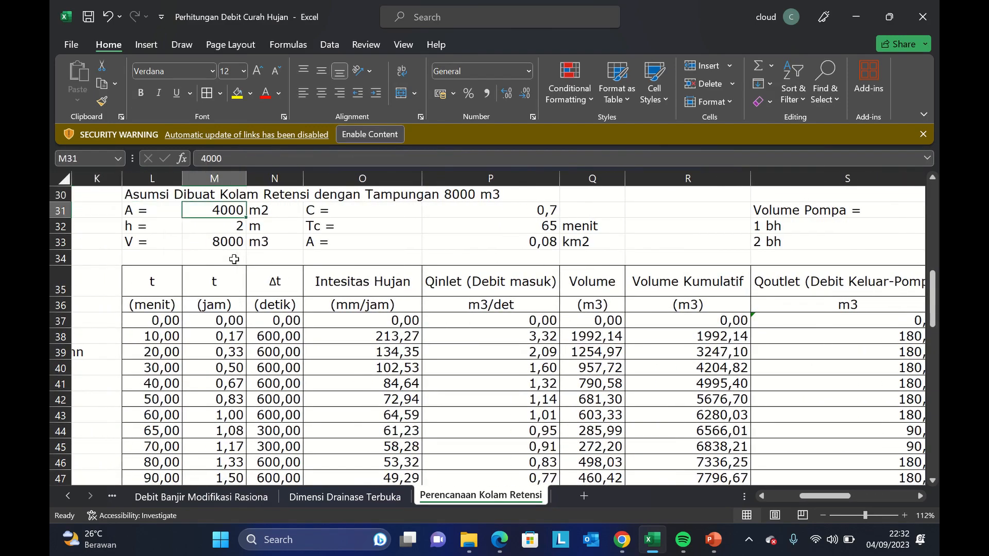
{"action": "key", "text": "Down"}
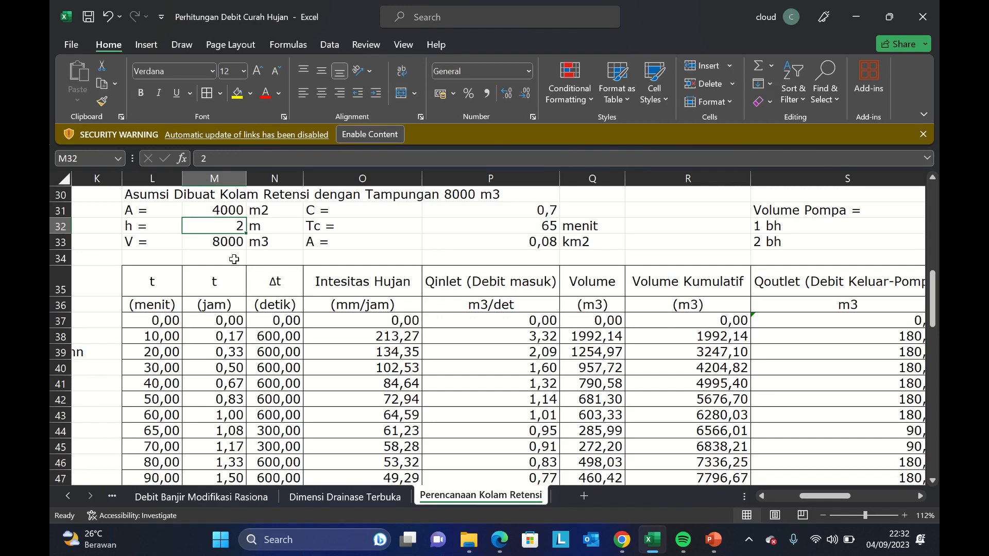
{"action": "key", "text": "Up"}
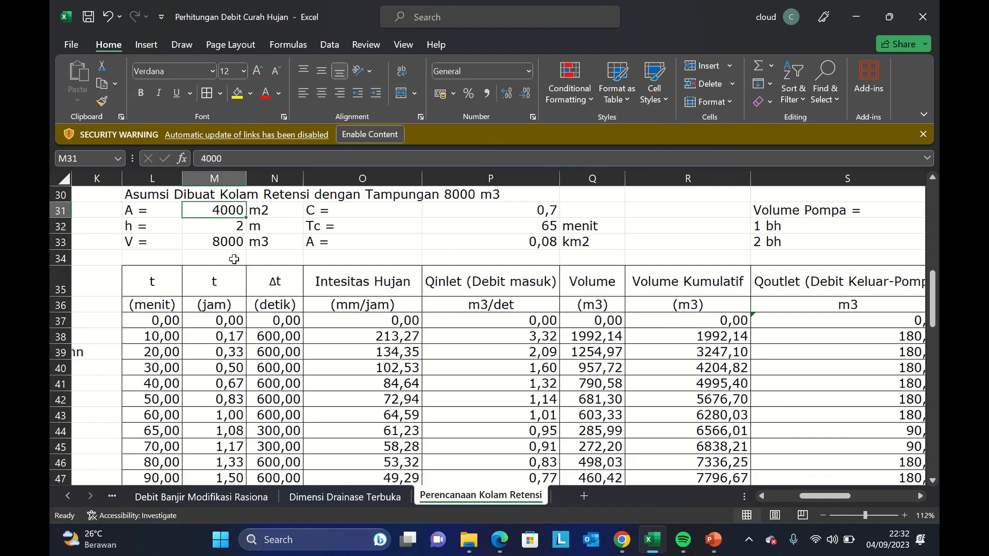
{"action": "key", "text": "Up"}
{"action": "key", "text": "Up"}
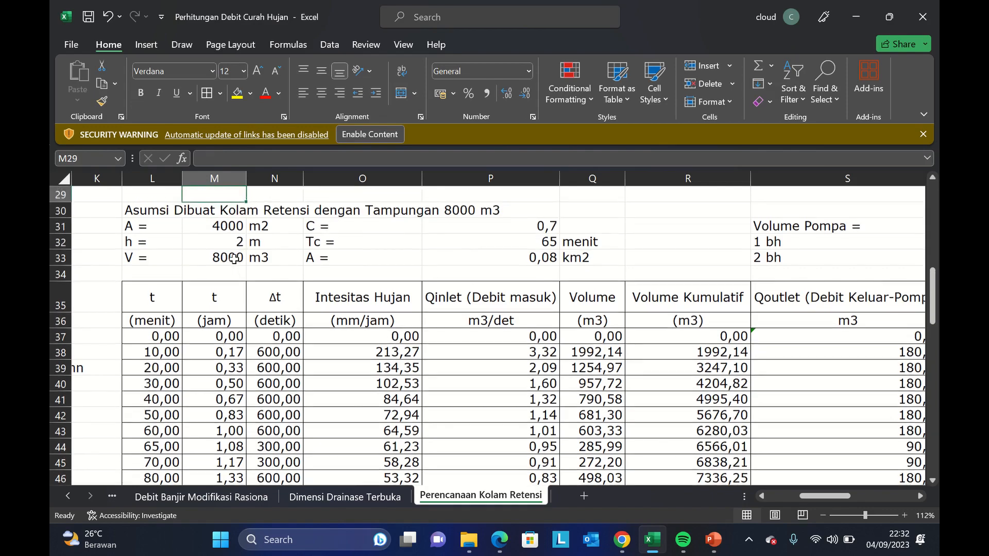
{"action": "key", "text": "Down"}
{"action": "key", "text": "Down"}
{"action": "key", "text": "Down"}
{"action": "key", "text": "Down"}
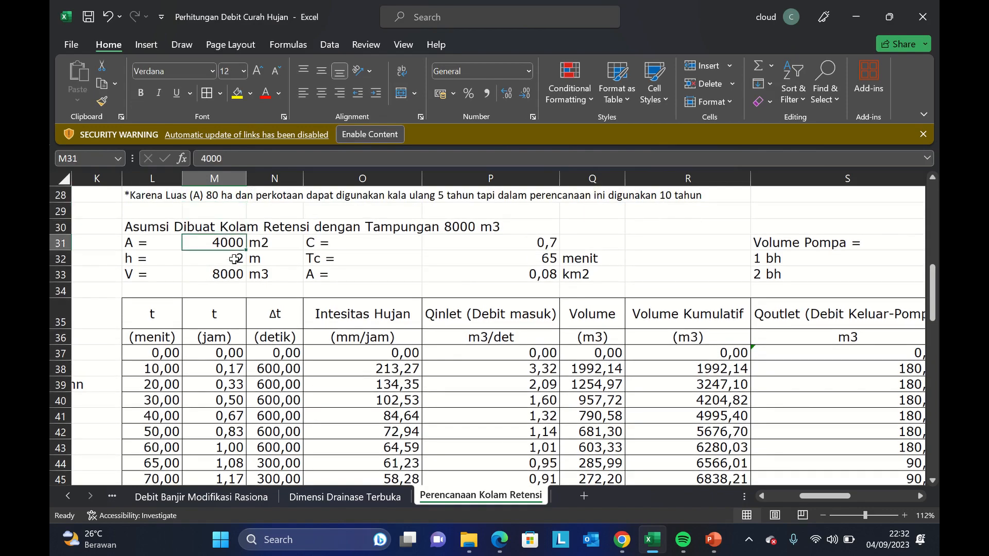
Follow the Qin - Qout column from its header past the maximum in row 55 to row 63.
{"action": "key", "text": "Down"}
{"action": "key", "text": "Right"}
{"action": "key", "text": "Right"}
{"action": "key", "text": "Right"}
{"action": "key", "text": "Right"}
{"action": "key", "text": "Right"}
{"action": "key", "text": "Right"}
{"action": "key", "text": "Right"}
{"action": "key", "text": "Right"}
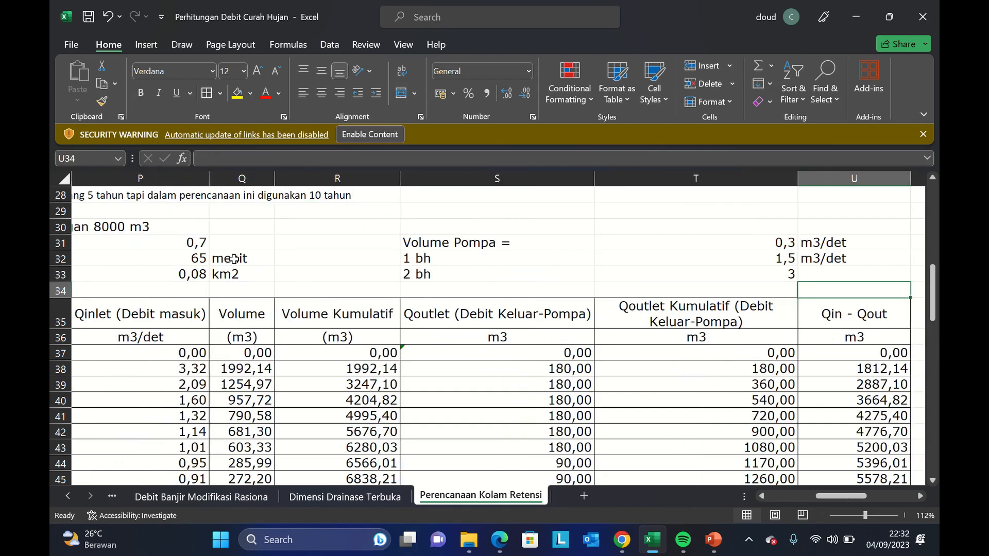
{"action": "key", "text": "Down"}
{"action": "key", "text": "Down"}
{"action": "key", "text": "Down"}
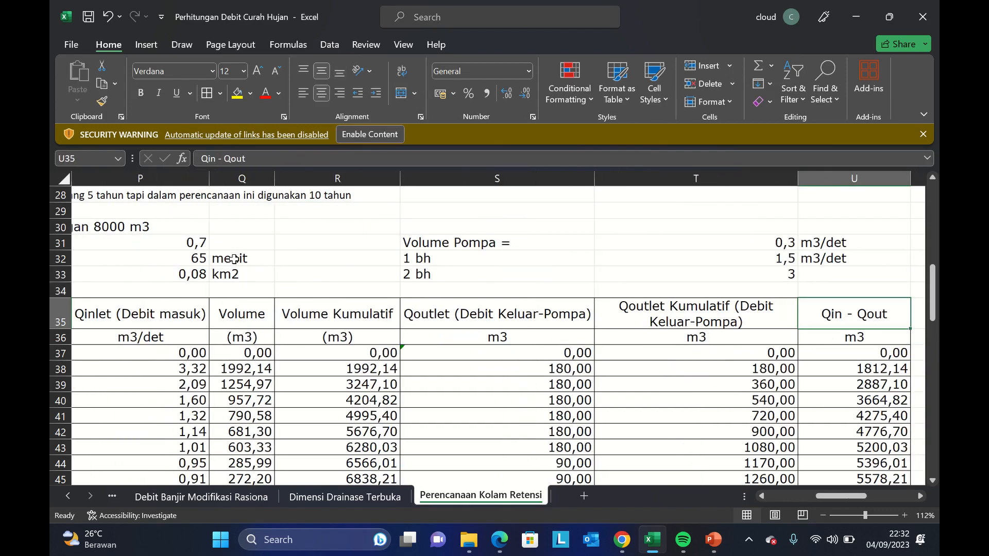
{"action": "key", "text": "Down"}
{"action": "key", "text": "Down"}
{"action": "key", "text": "Down"}
{"action": "key", "text": "Down"}
{"action": "key", "text": "Down"}
{"action": "key", "text": "Down"}
{"action": "key", "text": "Down"}
{"action": "key", "text": "Down"}
{"action": "key", "text": "Down"}
{"action": "key", "text": "Down"}
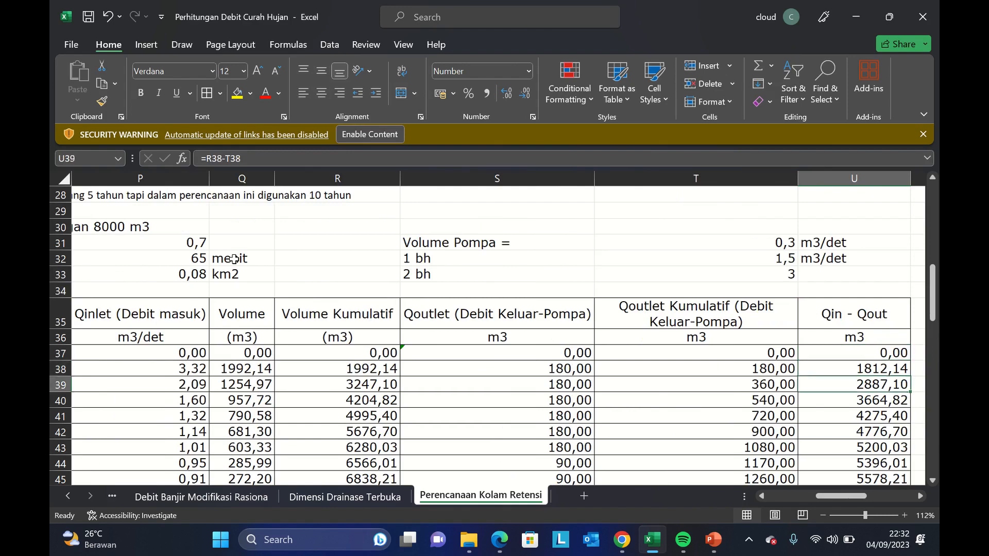
{"action": "key", "text": "Right"}
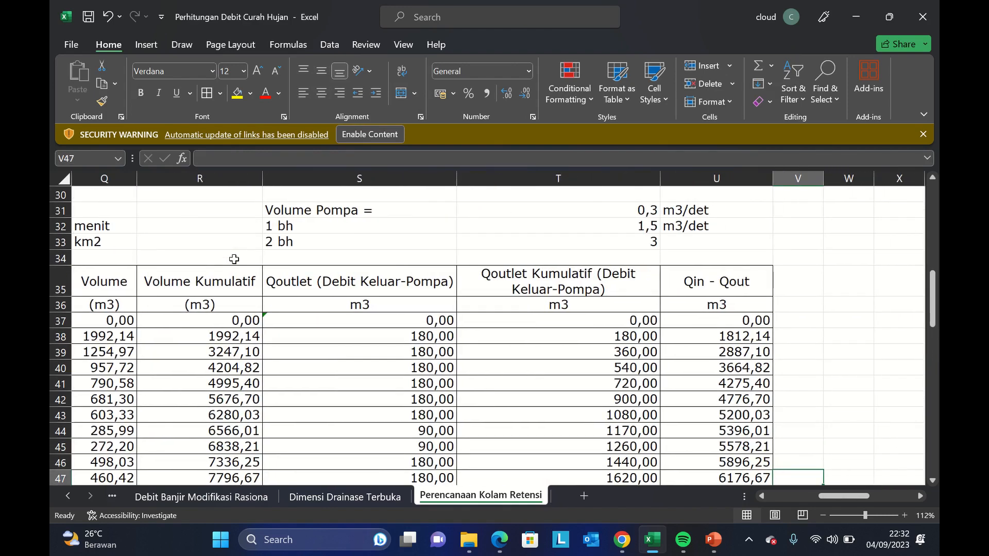
{"action": "key", "text": "Left"}
{"action": "key", "text": "Down"}
{"action": "key", "text": "Down"}
{"action": "key", "text": "Down"}
{"action": "key", "text": "Down"}
{"action": "key", "text": "Down"}
{"action": "key", "text": "Down"}
{"action": "key", "text": "Down"}
{"action": "key", "text": "Down"}
{"action": "key", "text": "Down"}
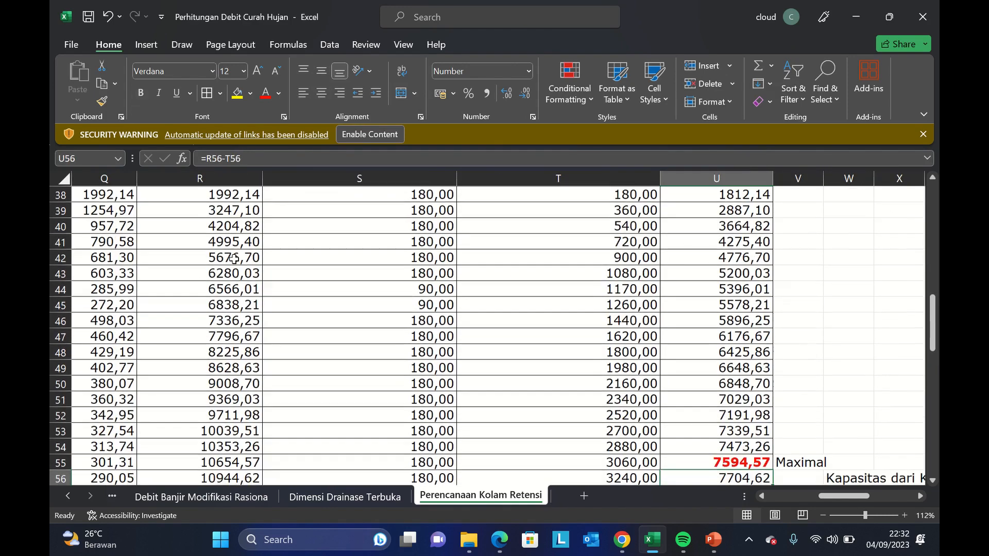
{"action": "key", "text": "Down"}
{"action": "key", "text": "Down"}
{"action": "key", "text": "Down"}
{"action": "key", "text": "Down"}
{"action": "key", "text": "Down"}
{"action": "key", "text": "Down"}
{"action": "key", "text": "Down"}
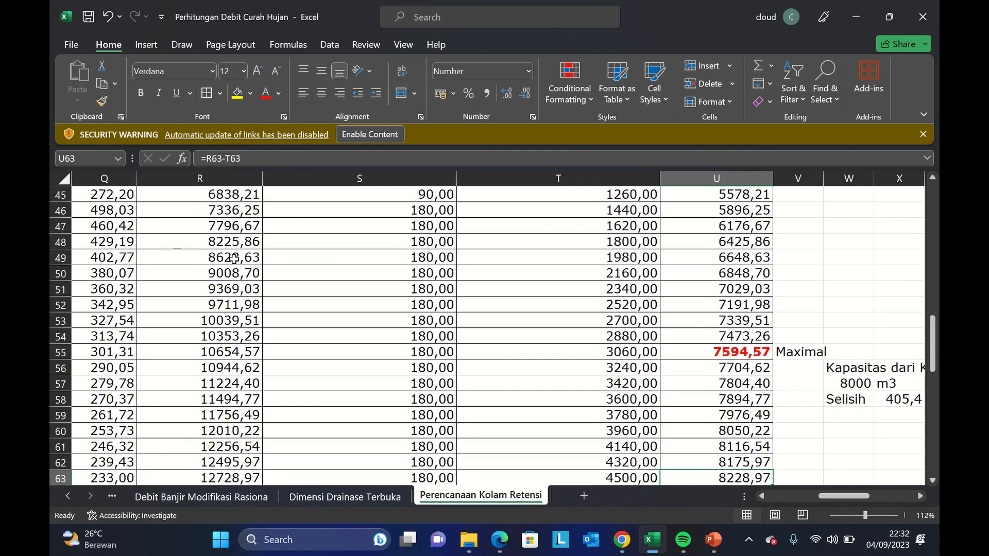
Follow the Qin - Qout values in column U from row 64 down to row 84, checking where they stop rising.
{"action": "key", "text": "Down"}
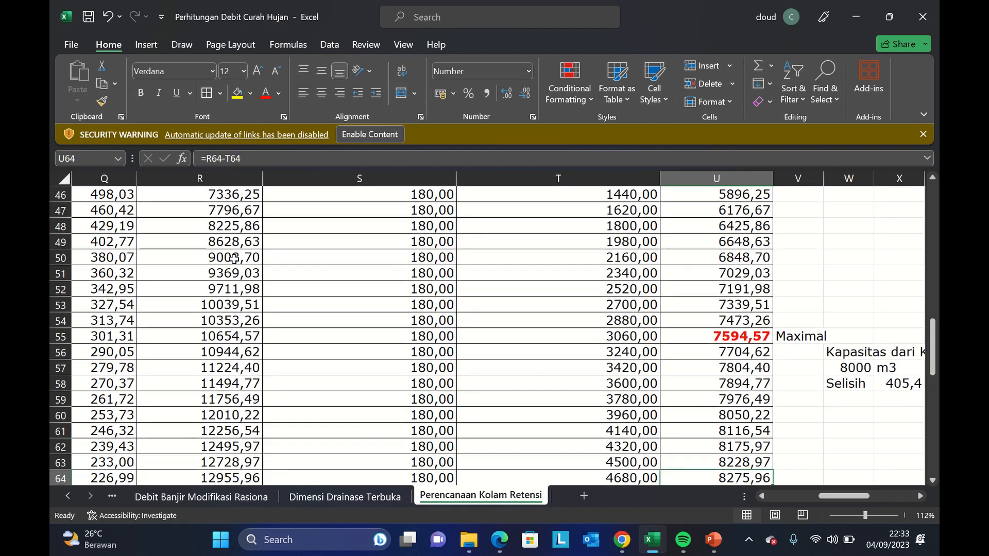
{"action": "key", "text": "Down"}
{"action": "key", "text": "Down"}
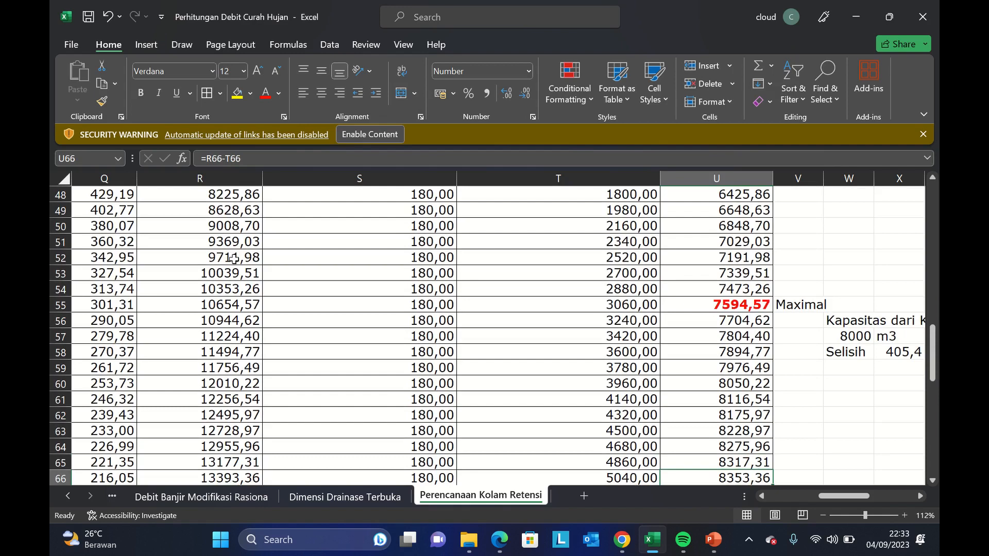
{"action": "key", "text": "Down"}
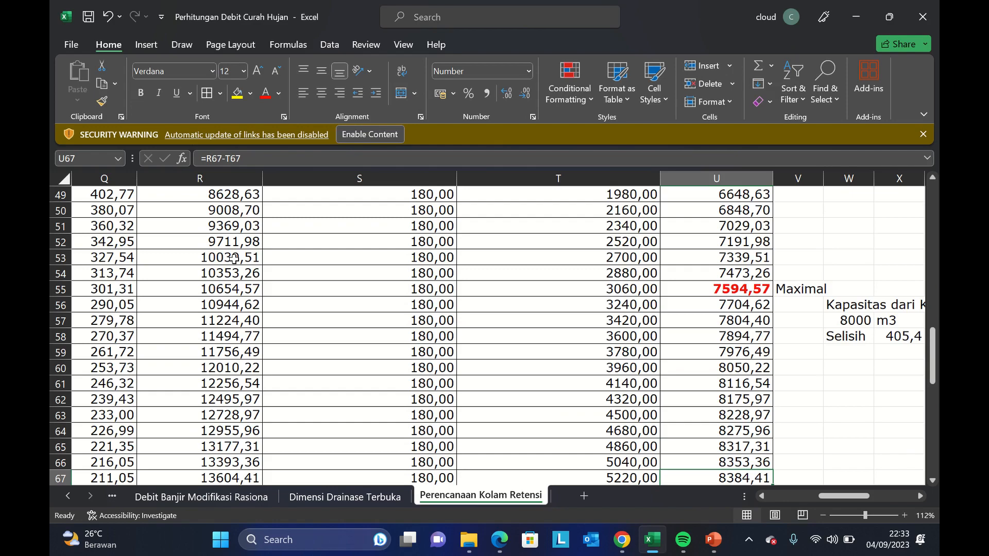
{"action": "key", "text": "Down"}
{"action": "key", "text": "Down"}
{"action": "key", "text": "Down"}
{"action": "key", "text": "Down"}
{"action": "key", "text": "Down"}
{"action": "key", "text": "Down"}
{"action": "key", "text": "Down"}
{"action": "key", "text": "Down"}
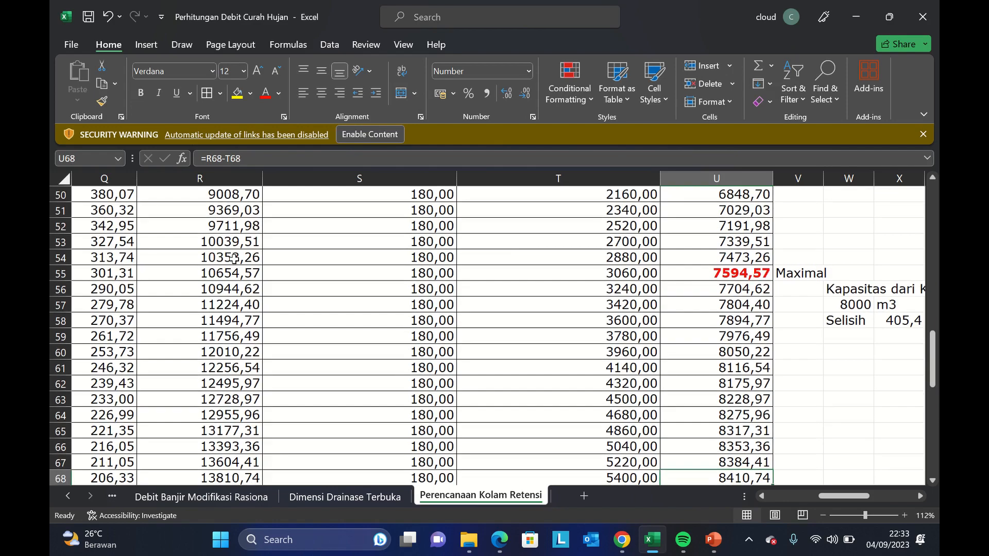
{"action": "key", "text": "Down"}
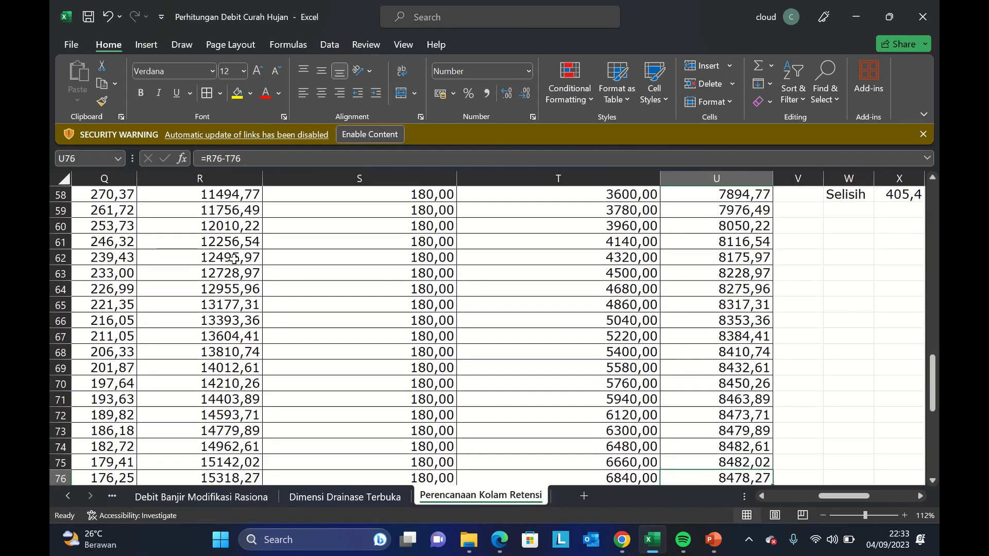
{"action": "key", "text": "Down"}
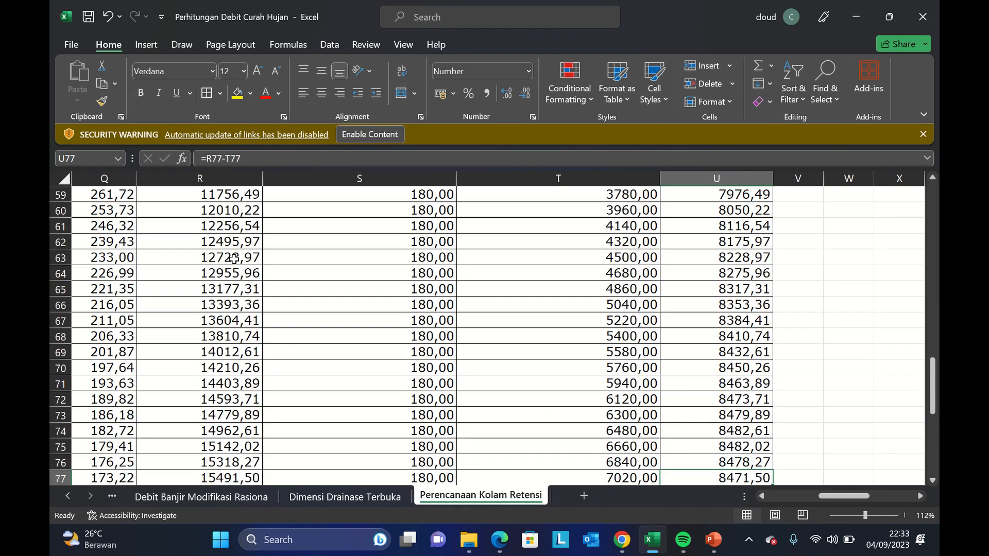
{"action": "key", "text": "Down"}
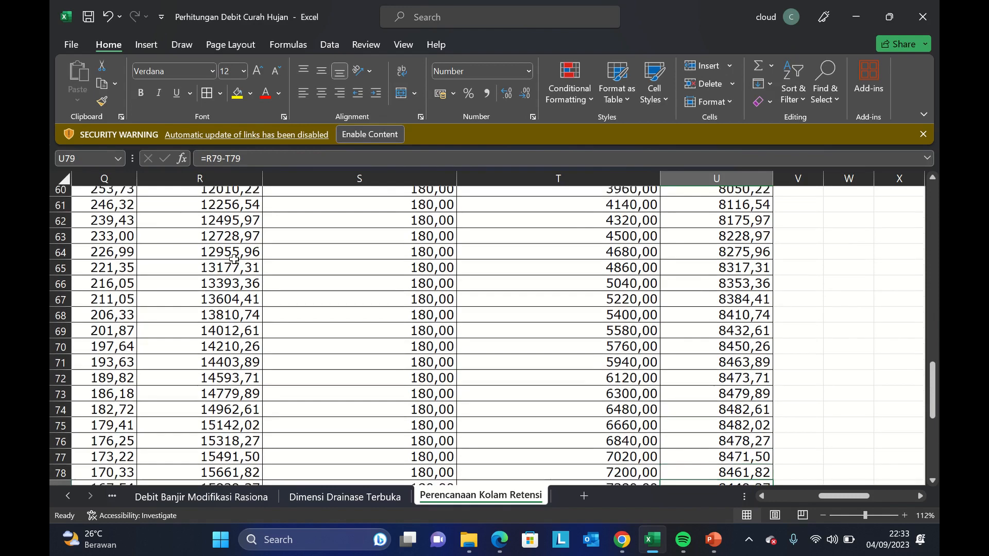
{"action": "key", "text": "Down"}
{"action": "key", "text": "Down"}
{"action": "key", "text": "Down"}
{"action": "key", "text": "Down"}
{"action": "key", "text": "Down"}
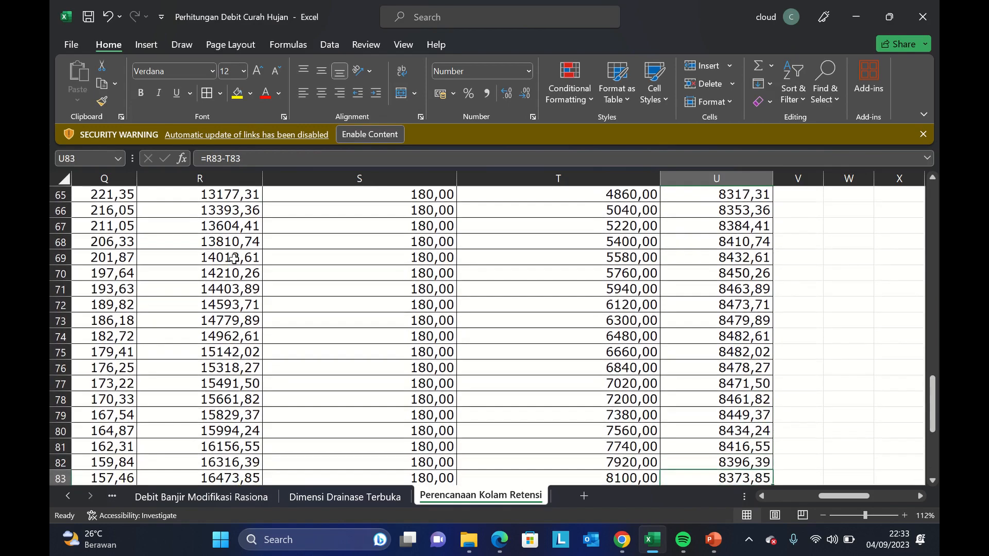
{"action": "key", "text": "Down"}
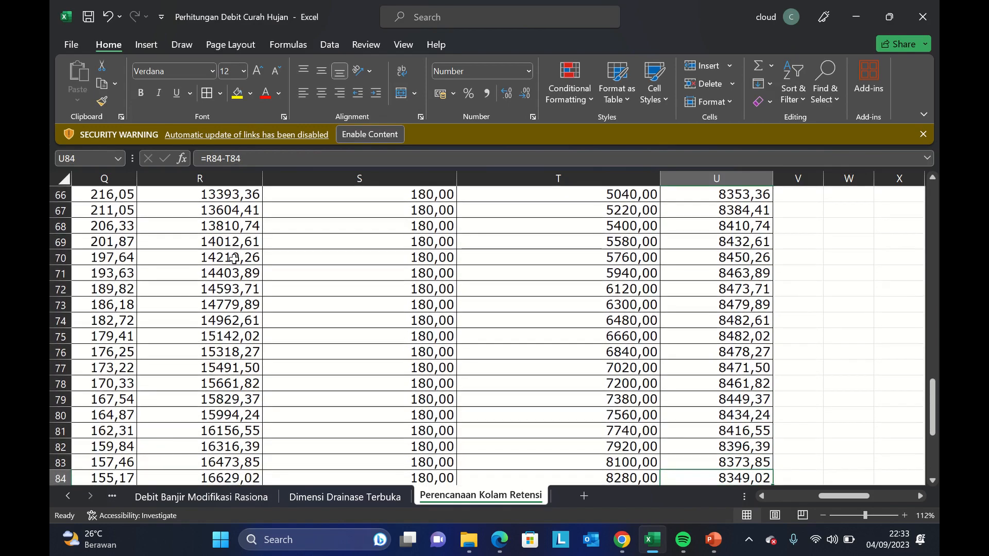